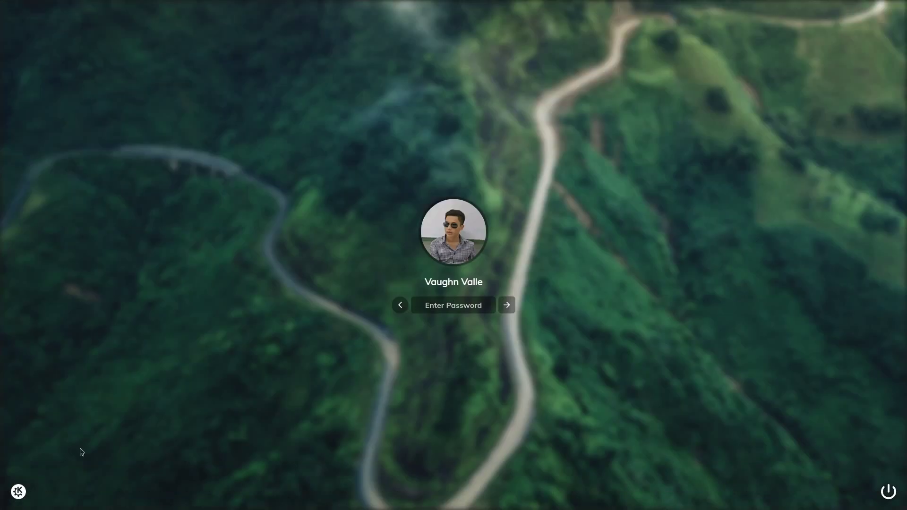
Check the lock screen's session list and power options, keeping the KDE Plasma session.
click(18, 491)
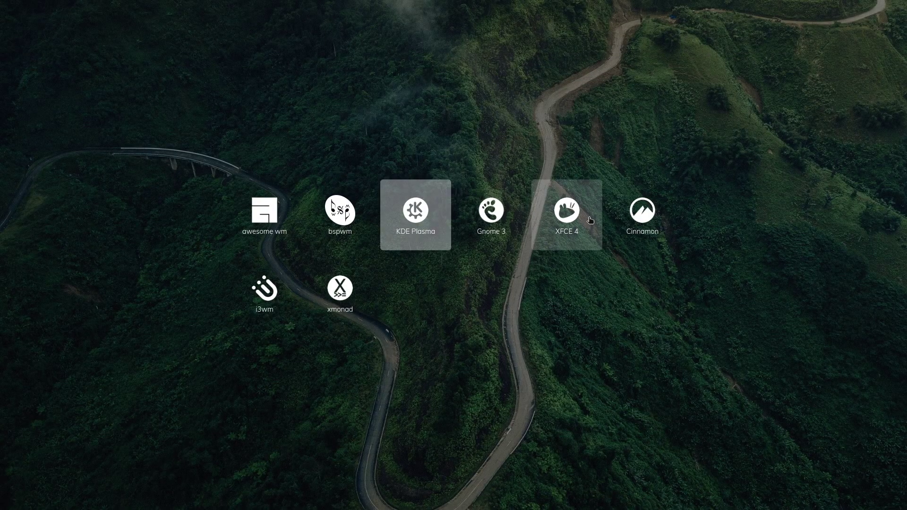
click(728, 407)
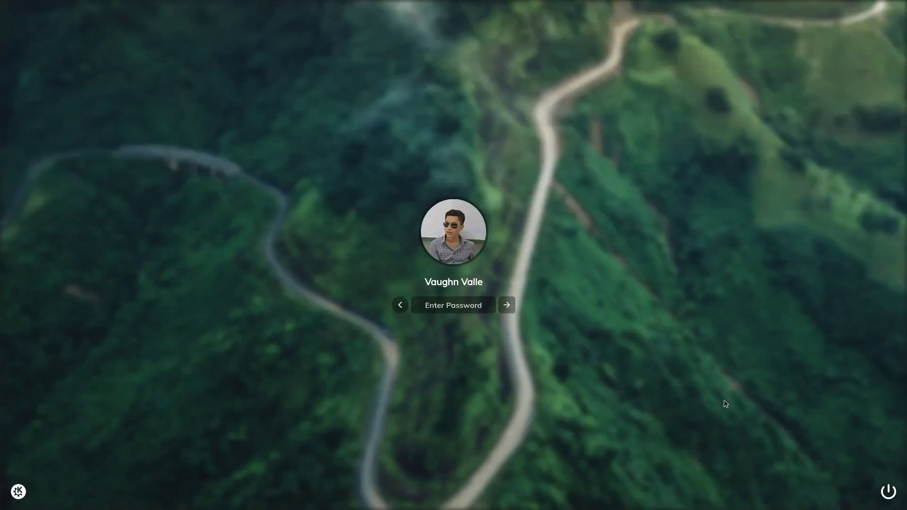
click(884, 492)
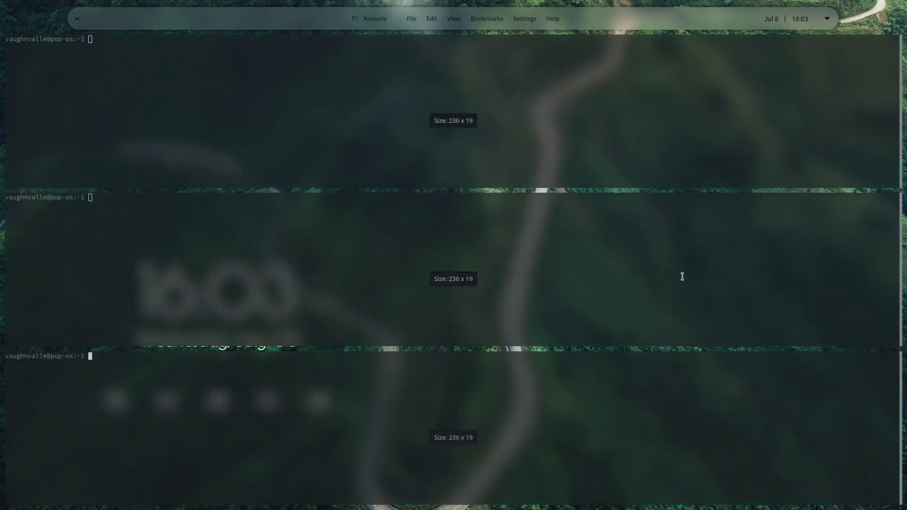
Retile the Konsole panes into a 2x2 grid and run gotop in a taller top-right pane.
key(super+F5)
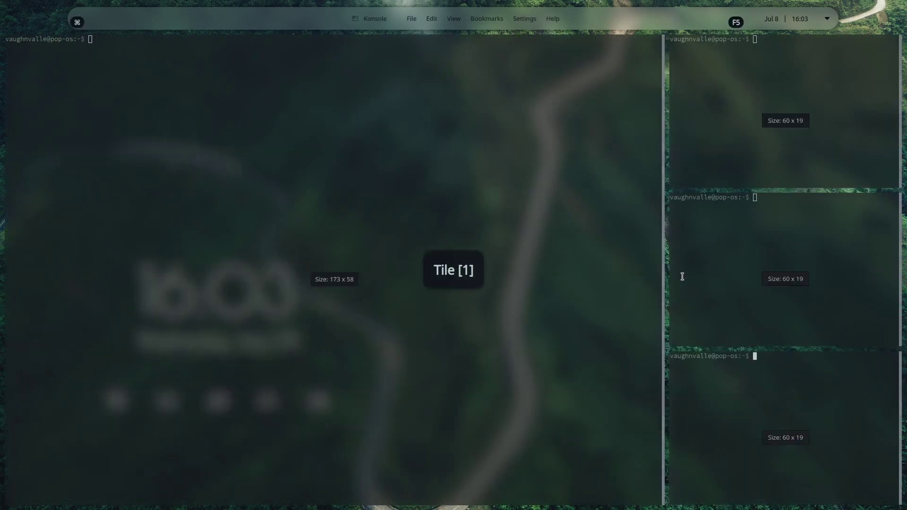
key(super+F5)
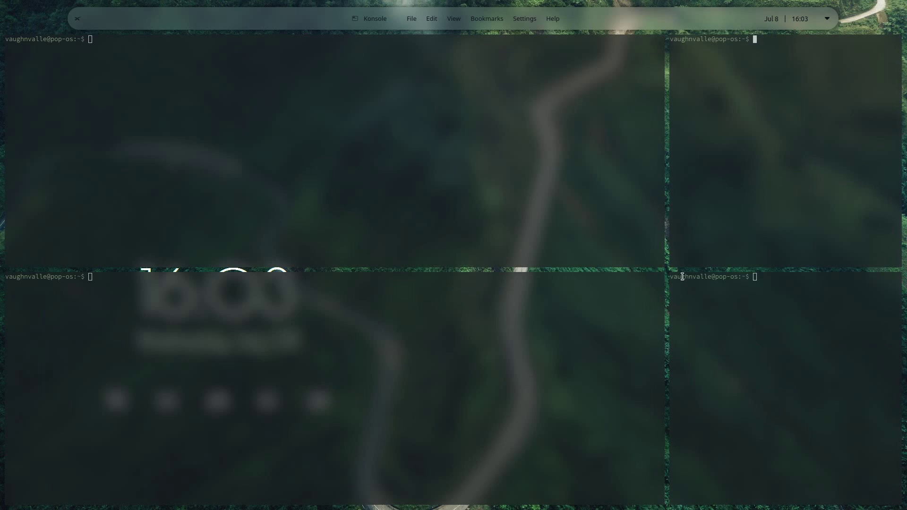
text(gotop)
key(Return)
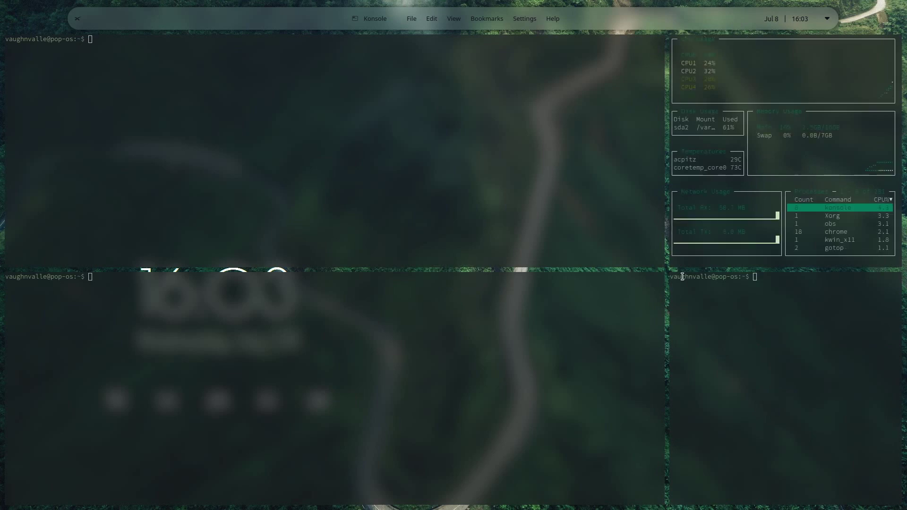
key(ctrl+shift+bracketright)
key(ctrl+shift+bracketright)
key(ctrl+shift+bracketright)
key(ctrl+shift+bracketright)
key(ctrl+shift+bracketright)
key(ctrl+shift+bracketright)
key(ctrl+shift+bracketright)
key(ctrl+shift+bracketright)
key(ctrl+shift+bracketright)
key(ctrl+shift+bracketright)
key(ctrl+shift+bracketright)
key(ctrl+shift+bracketright)
key(ctrl+shift+bracketright)
key(ctrl+shift+bracketright)
Run cmatrix in the bottom-right pane, split the top-left pane, and browse README.md in vim.
text(cmatrix)
key(Return)
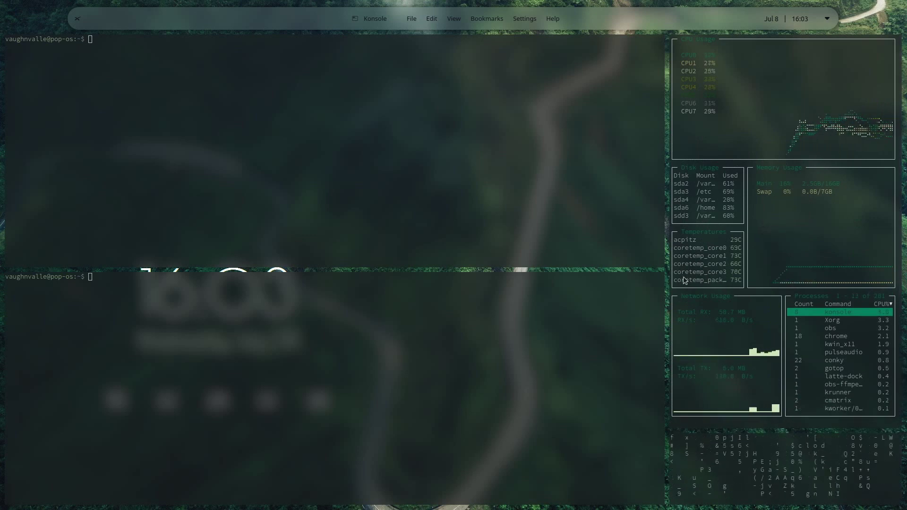
key(ctrl+shift+parenleft)
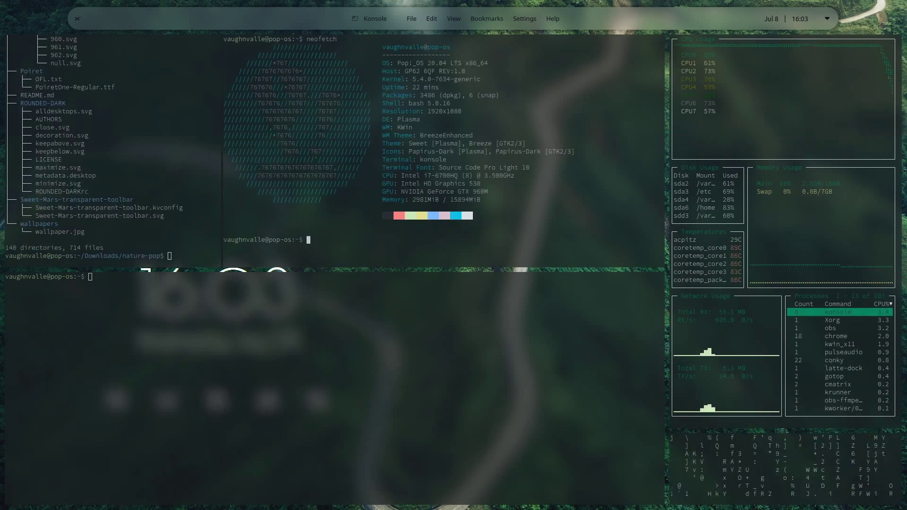
click(90, 276)
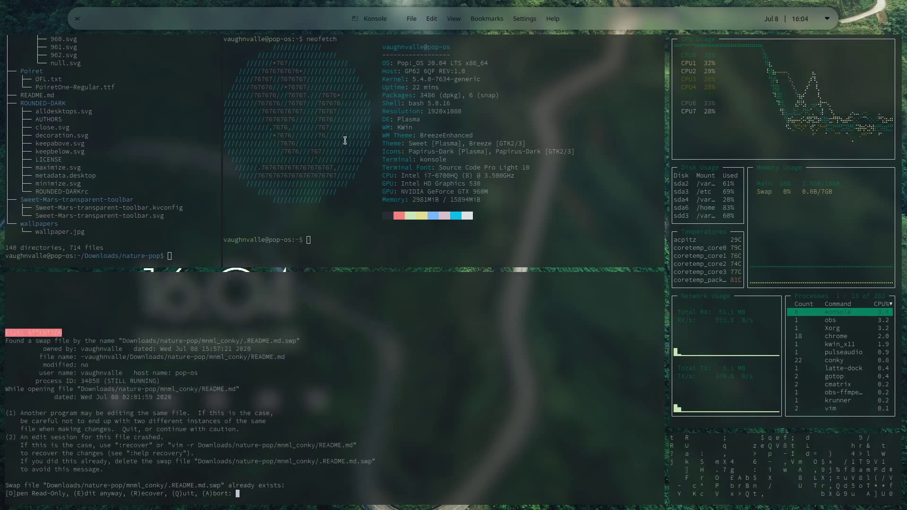
key(e)
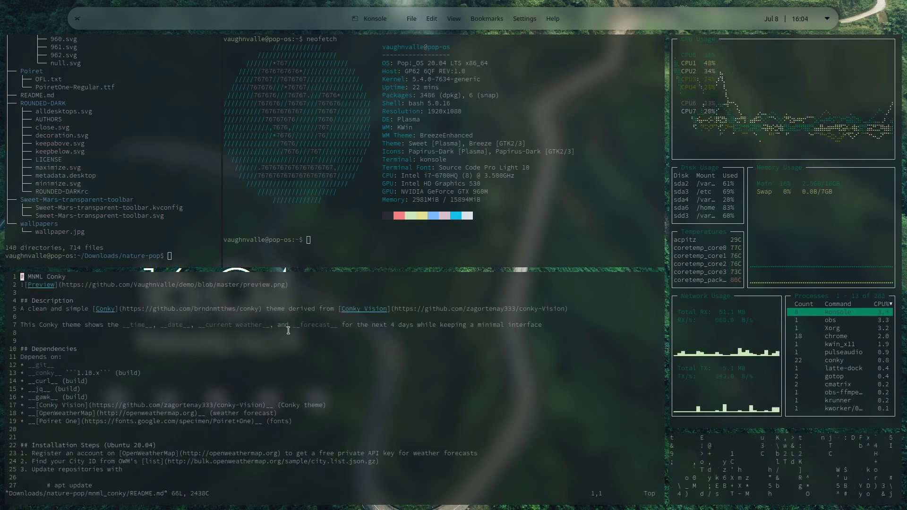
scroll(288, 331, down, 12)
key(g)
key(g)
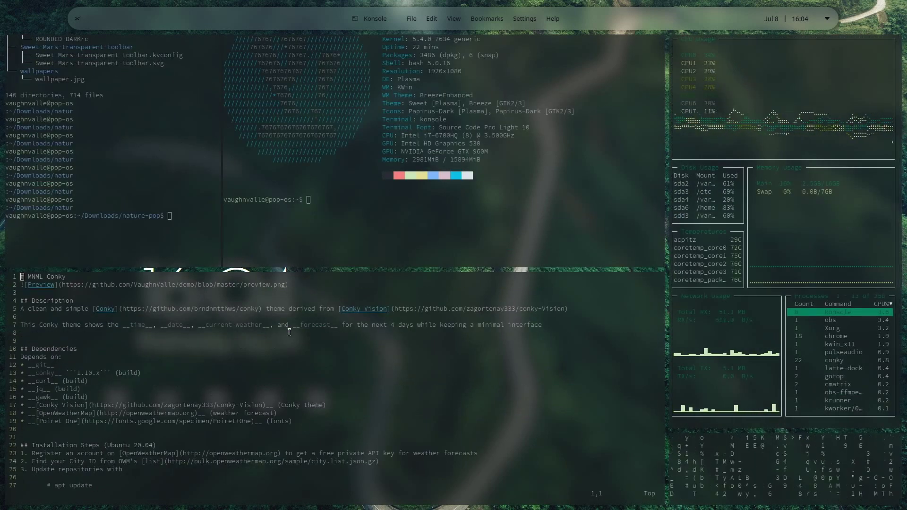
Close the split panes and start a fresh Konsole.
key(ctrl+shift+x)
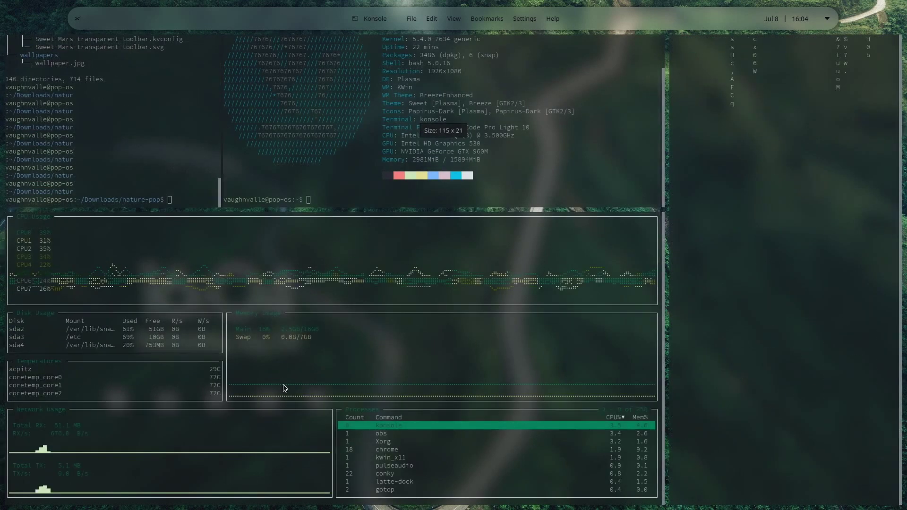
key(ctrl+shift+x)
key(ctrl+shift+x)
key(ctrl+shift+x)
key(ctrl+shift+x)
key(ctrl+alt+t)
Look through the application launcher, terminal menus, calendar and audio volume settings.
click(77, 16)
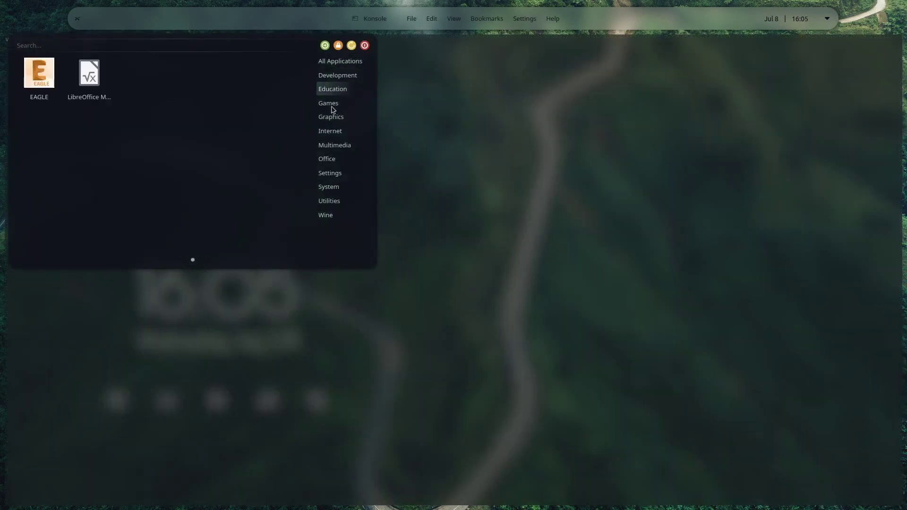
click(428, 62)
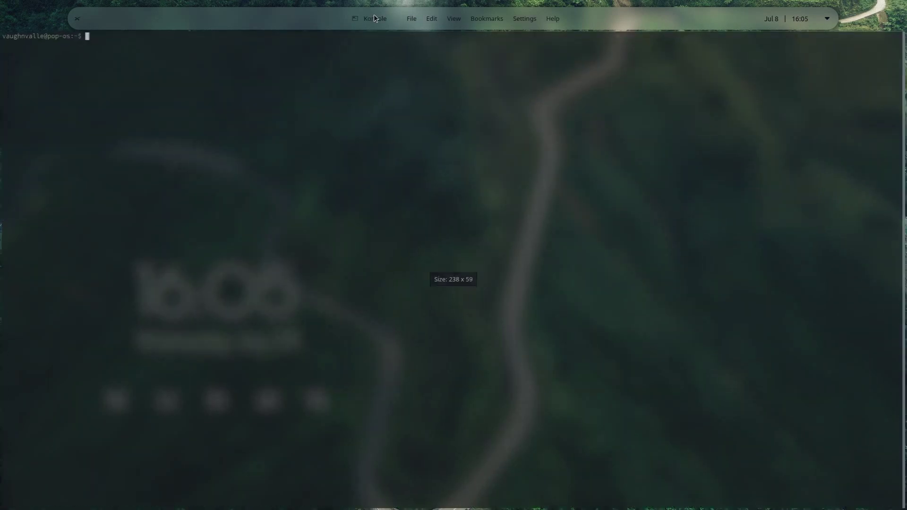
click(413, 16)
mouse_move(551, 16)
click(796, 18)
click(827, 18)
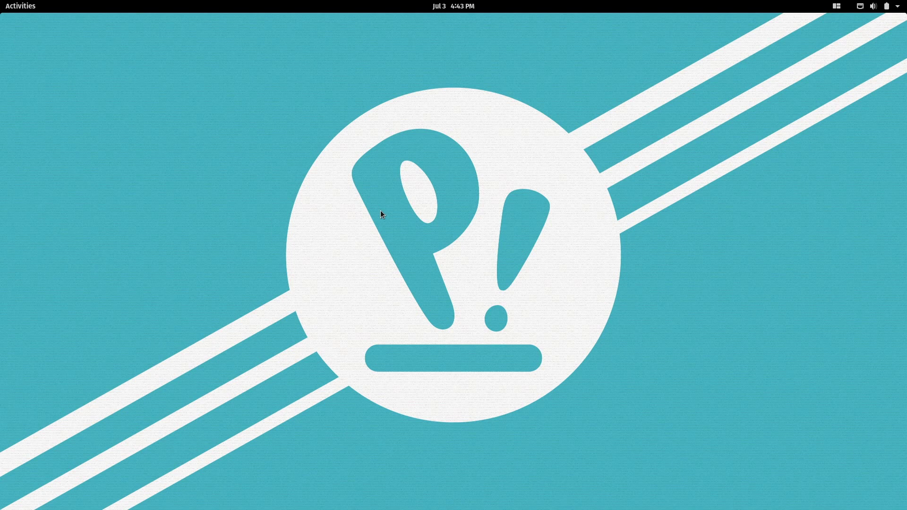
Find Terminal by searching 'termin' in Activities and launch it.
key(super)
click(429, 31)
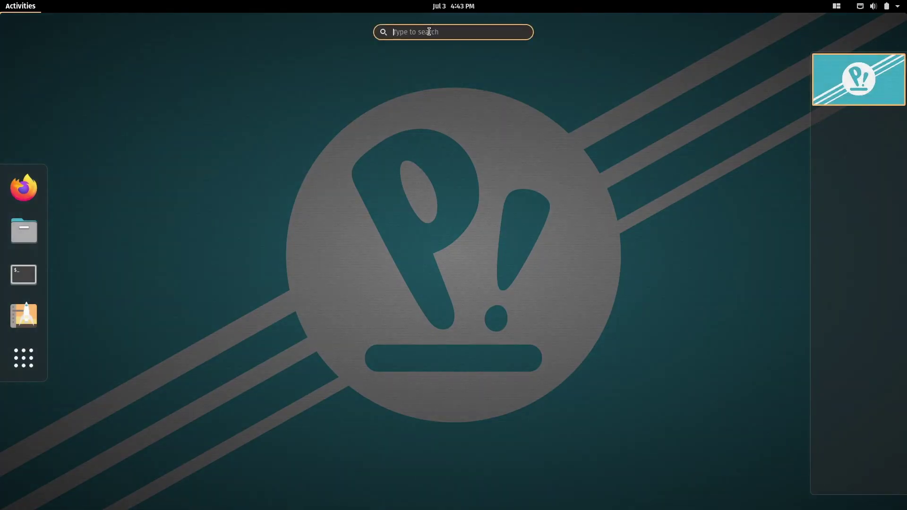
text(terminal)
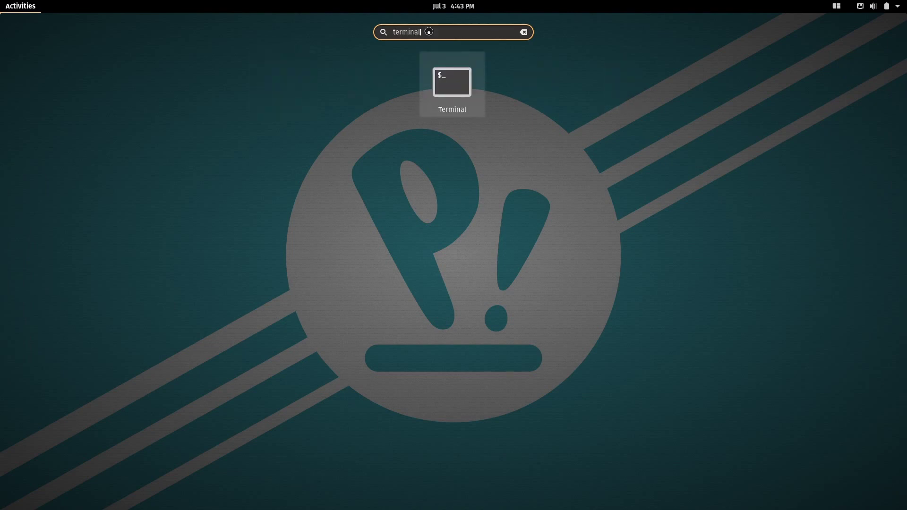
key(Return)
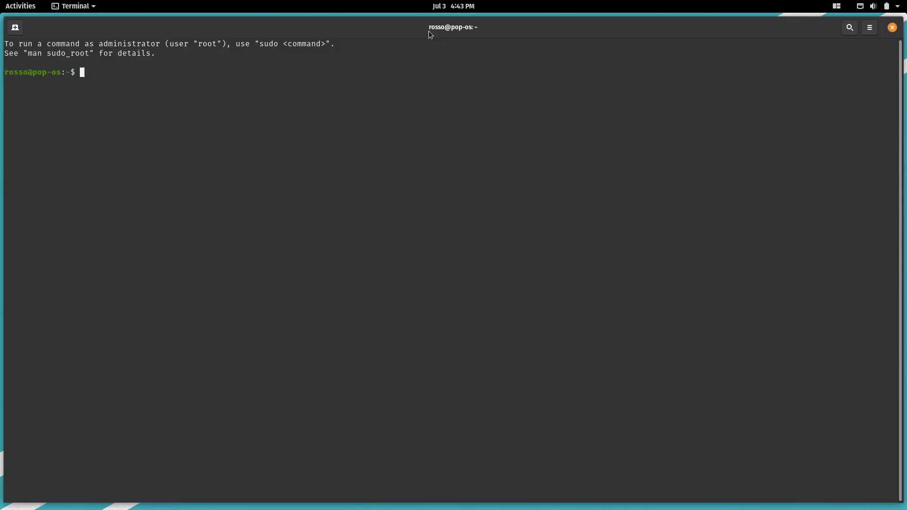
Run sudo apt update and upgrade, then install kde-plasma-desktop, accepting the sddm notice.
text(sudo apt update)
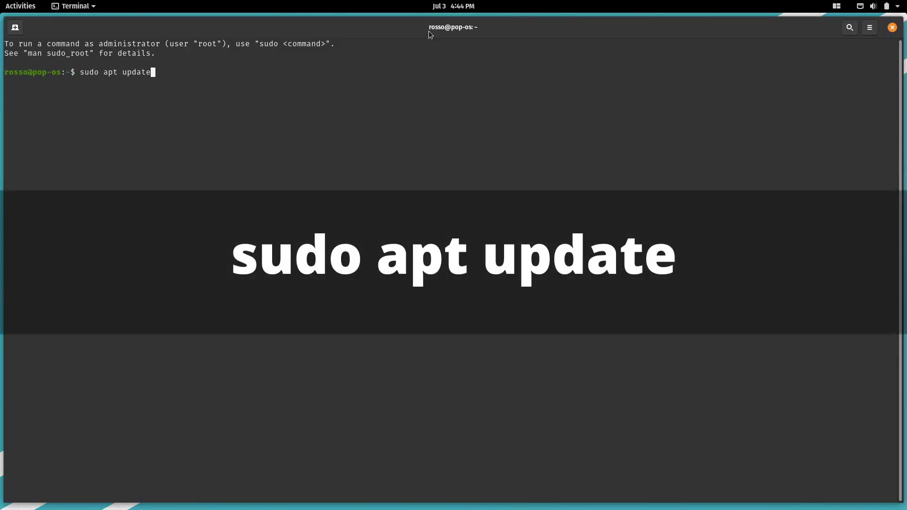
key(Return)
text(sudo apt )
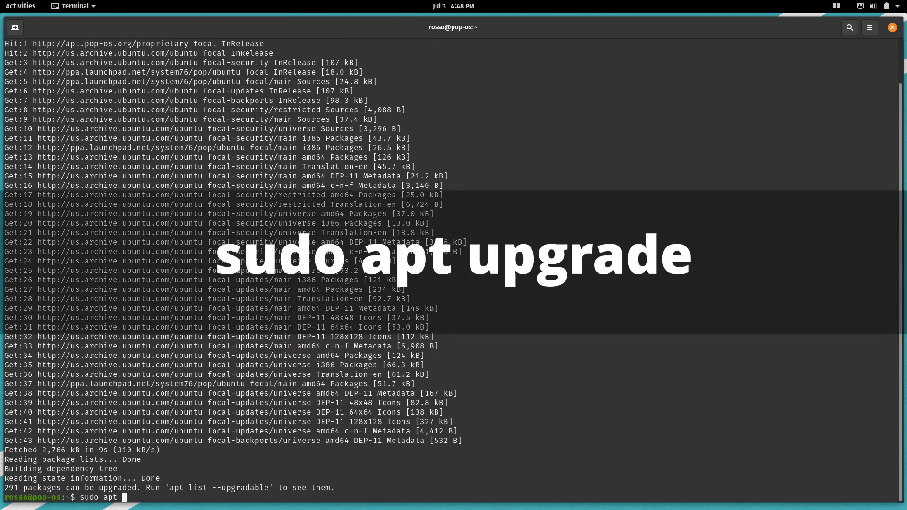
text(upgrade)
key(Return)
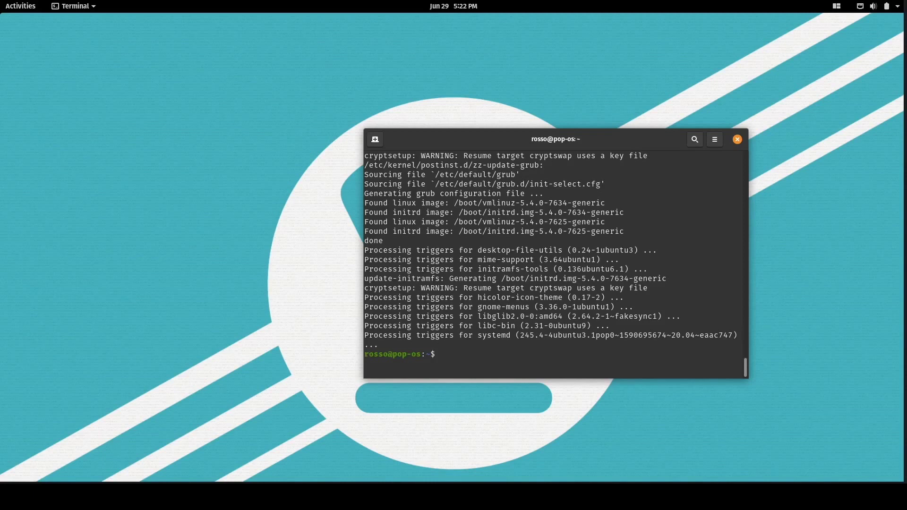
text(sudo apt install k)
text(de-plasma-desktop)
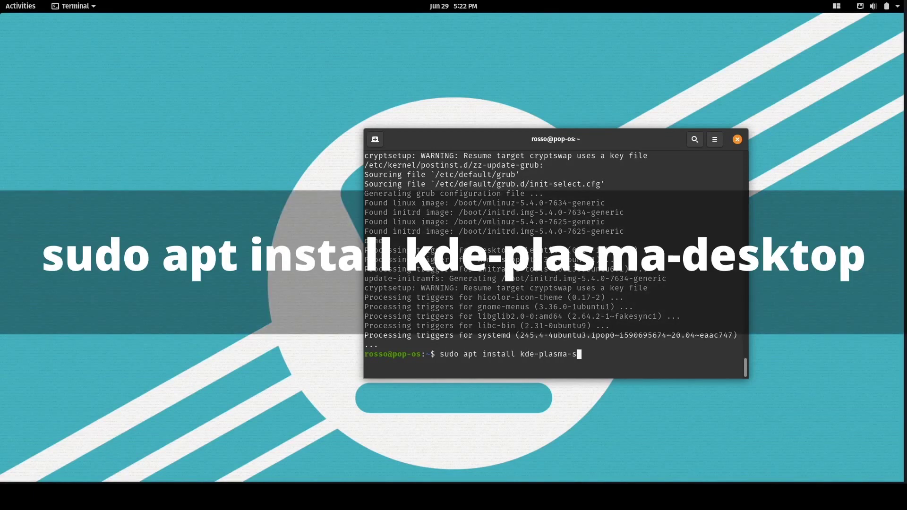
key(Return)
key(Return)
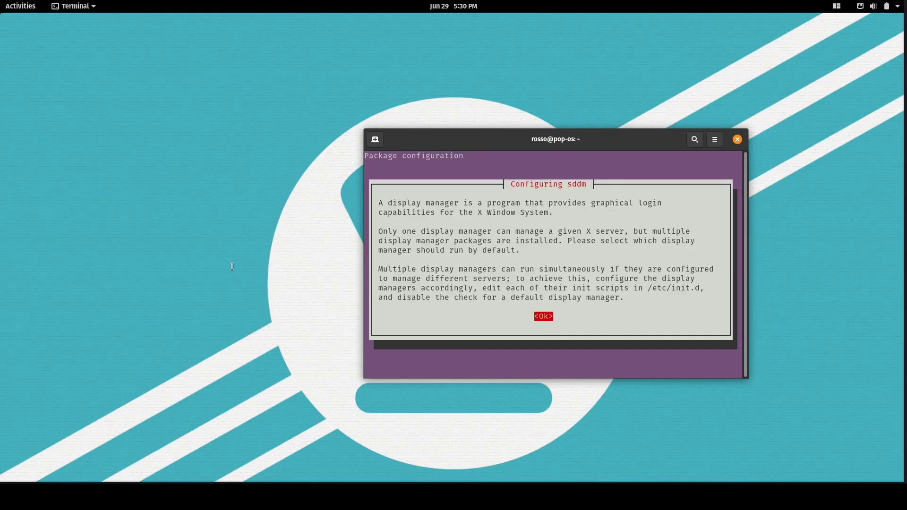
key(Return)
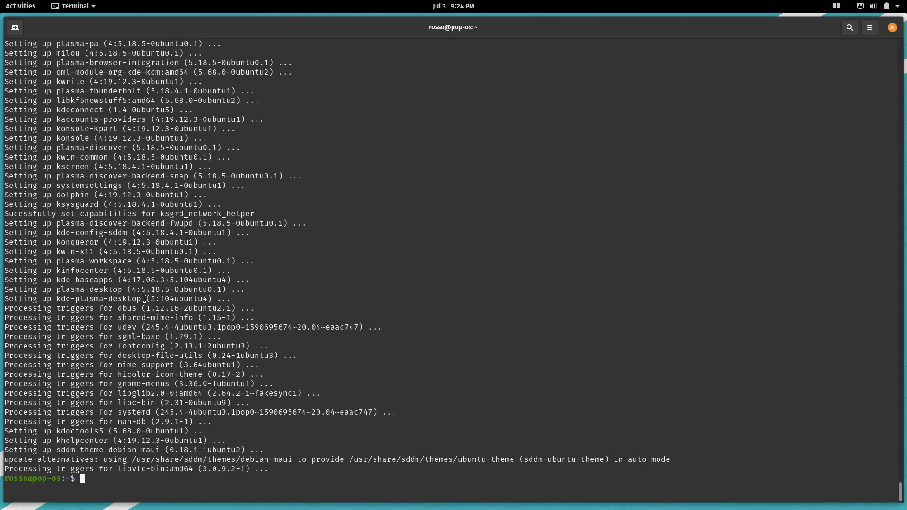
Install lightdm, then rerun the corrected kvantum themes install and confirm with Y.
text(sudo apt )
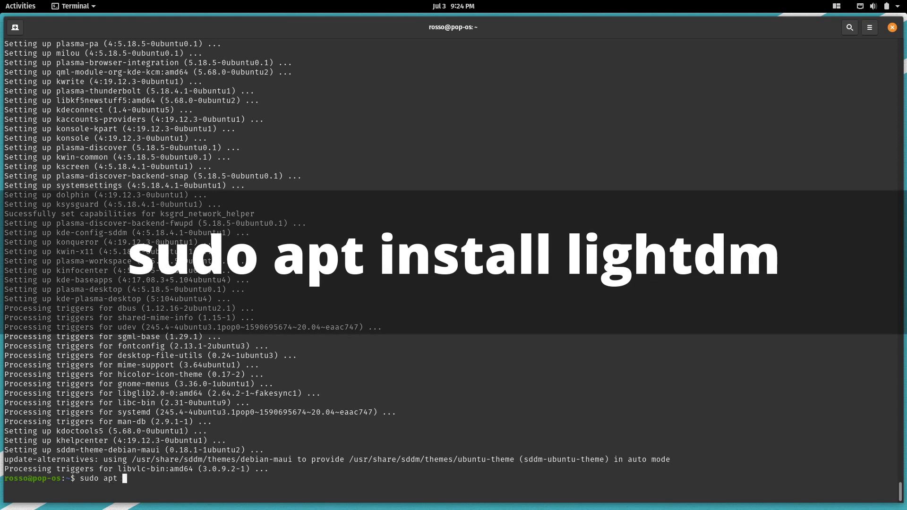
text(install lightdm)
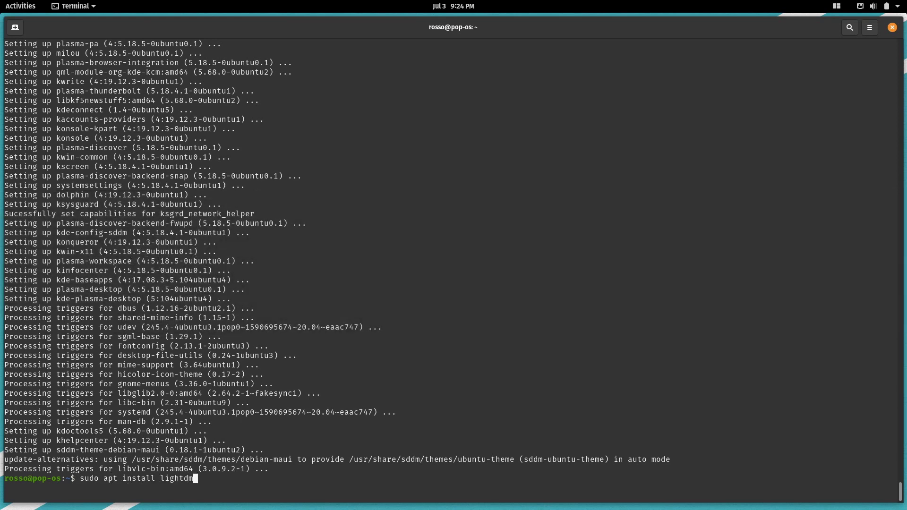
key(Return)
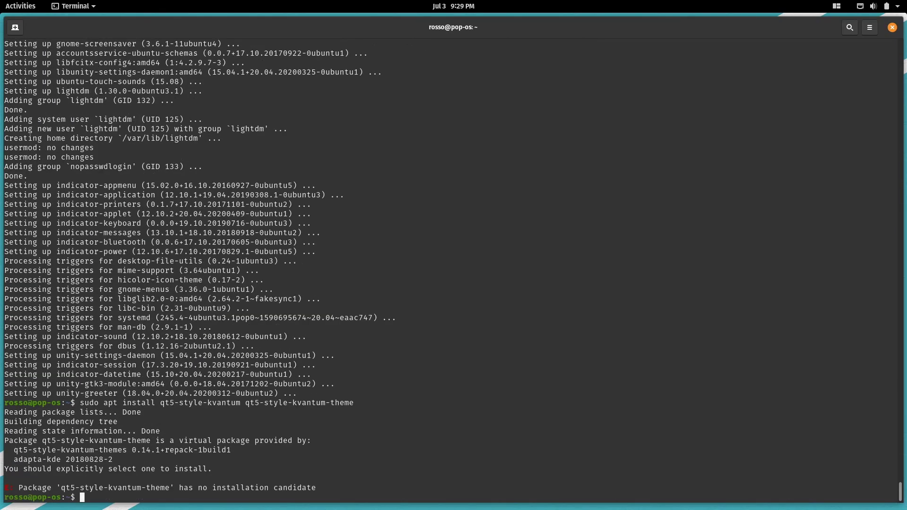
key(Up)
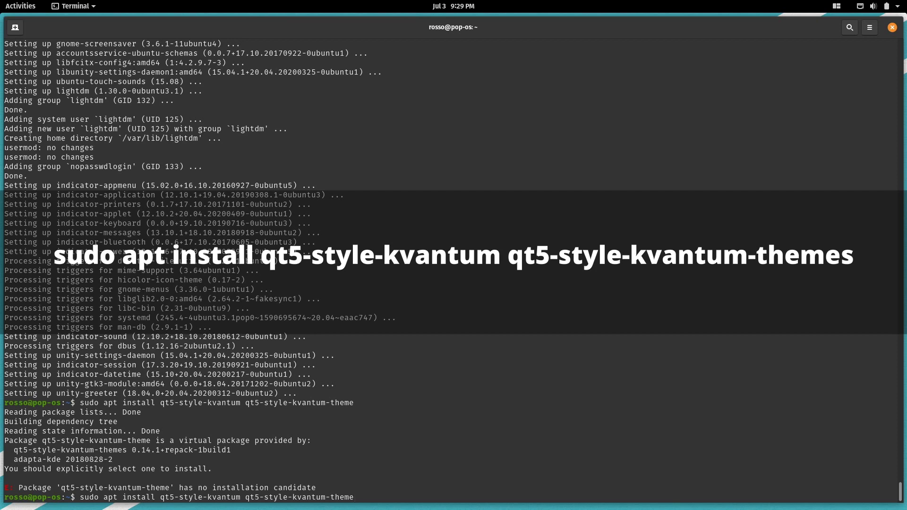
text(s)
key(Return)
text(Y)
key(Return)
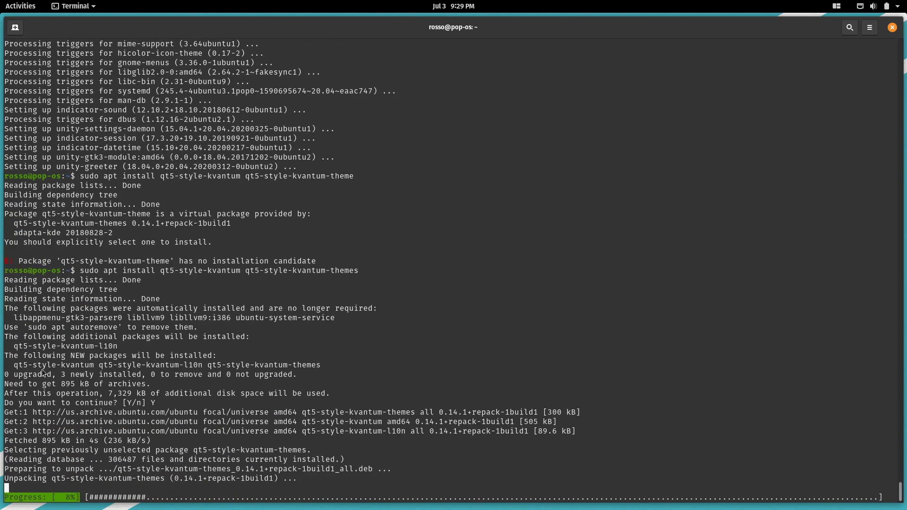
Install conky-all, curl, jq and gawk, then libxcb-randr0-dev and libx11-xcb-dev.
text(sudo)
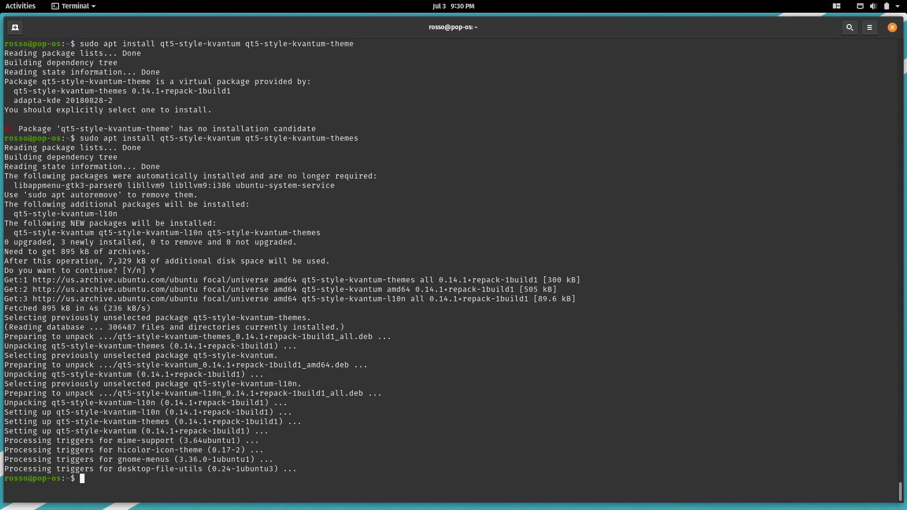
text( apt install conky-all)
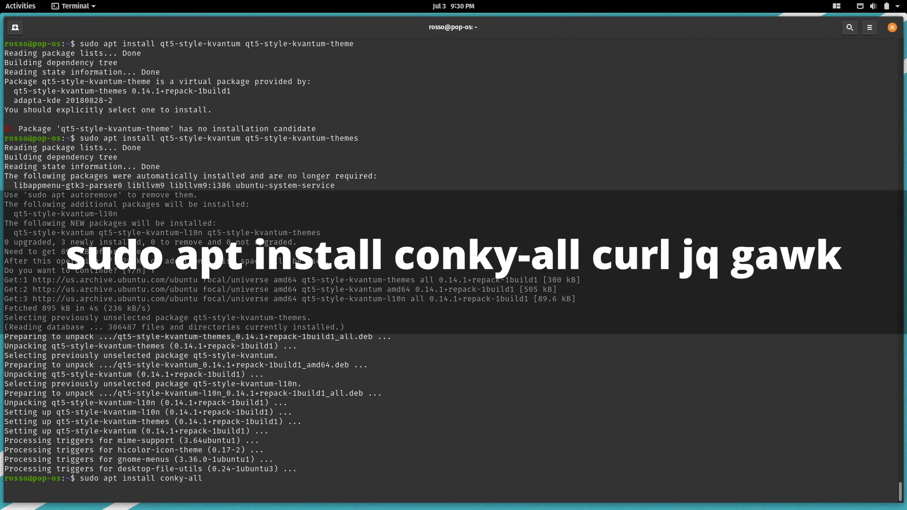
text( curl jq gawk)
key(Return)
text(Y)
key(Return)
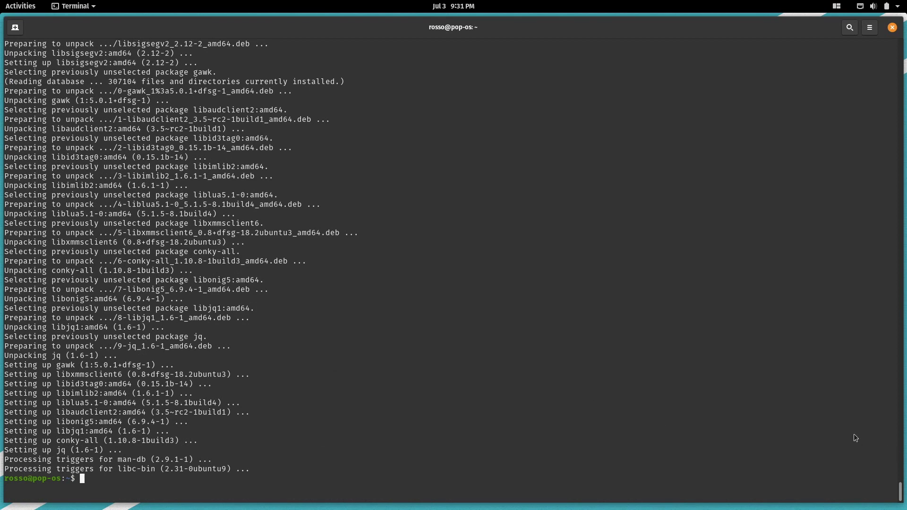
text(sudo )
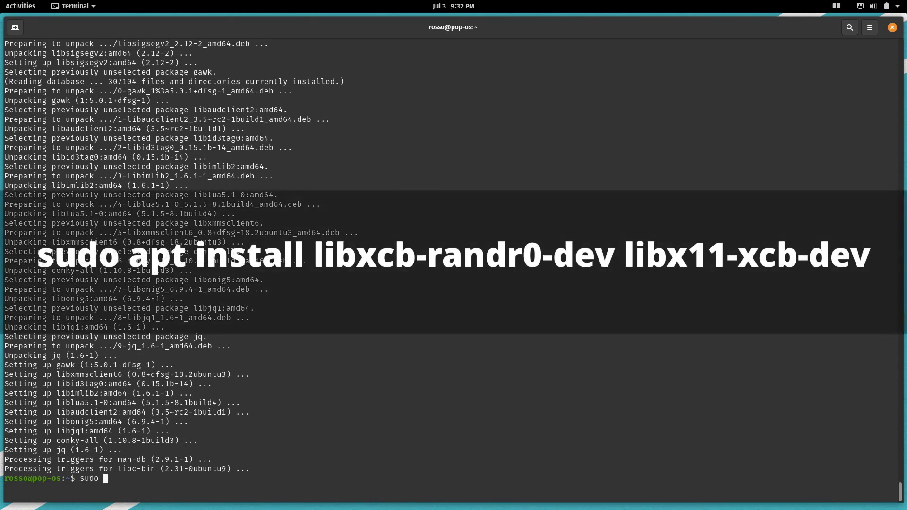
text(apt install libxcb-randr0-dev libx11)
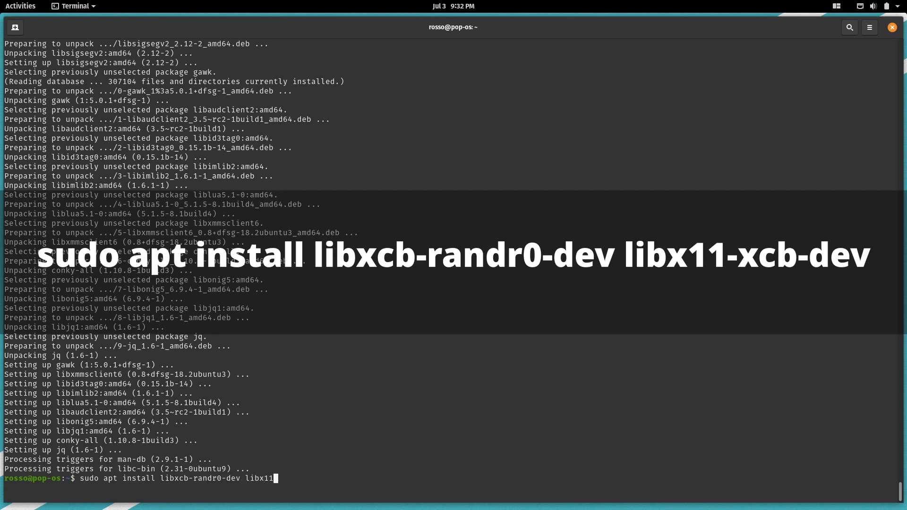
text(-xcb-dev)
key(Return)
text(Y)
key(Return)
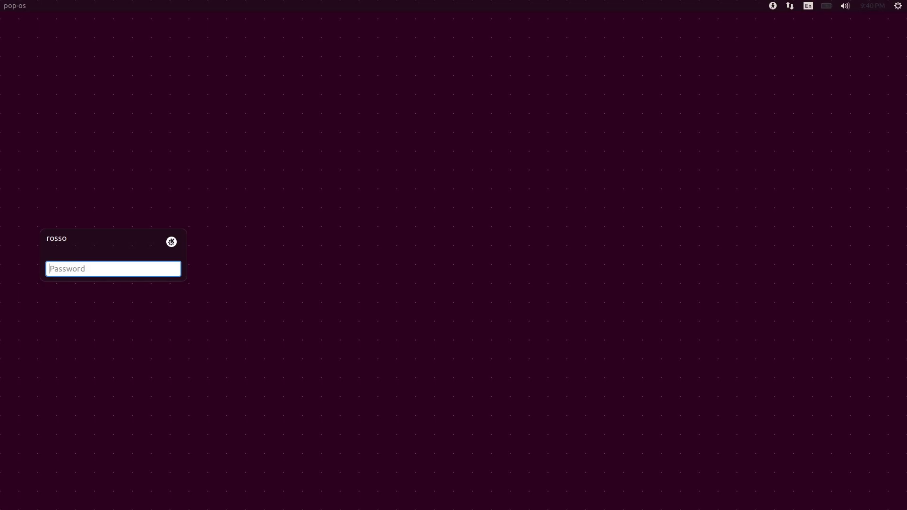
Select the Plasma session in the LightDM greeter and enter the account password.
click(172, 242)
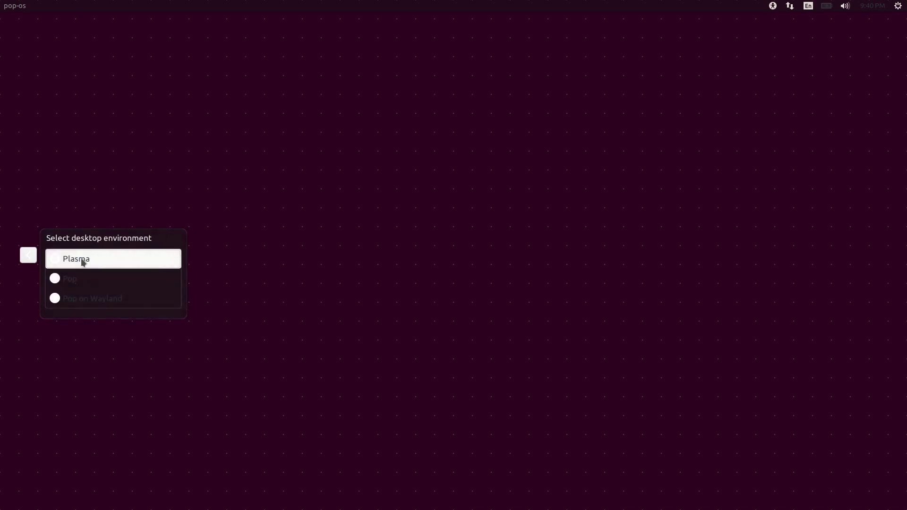
click(82, 259)
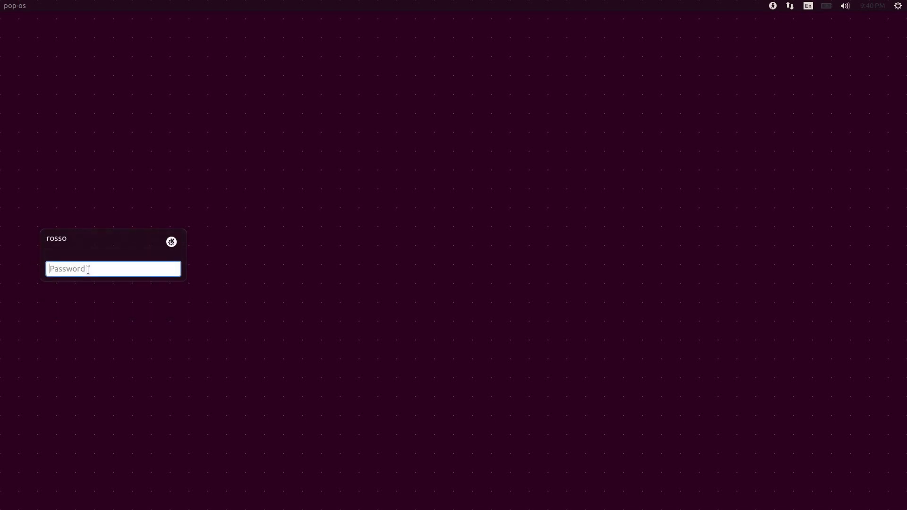
text(••••••••••••••••••)
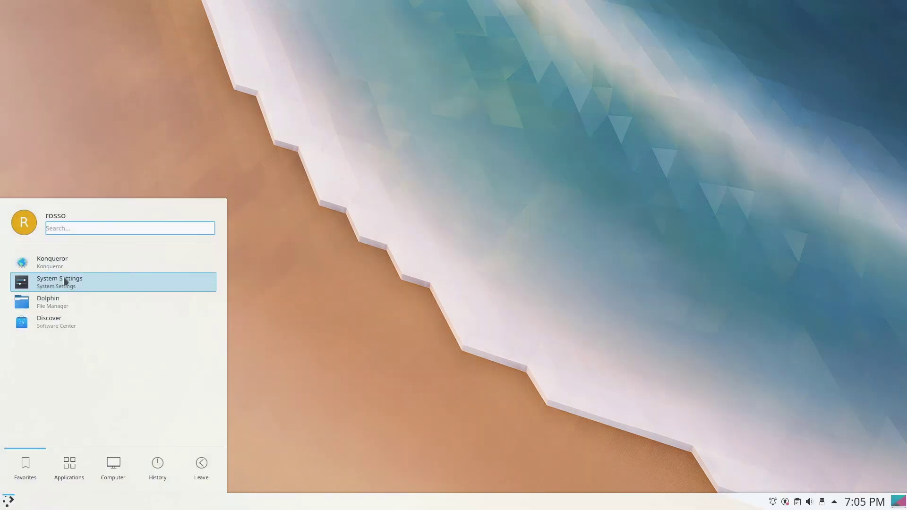
Search the downloadable global themes for sweet-mars in System Settings.
click(67, 282)
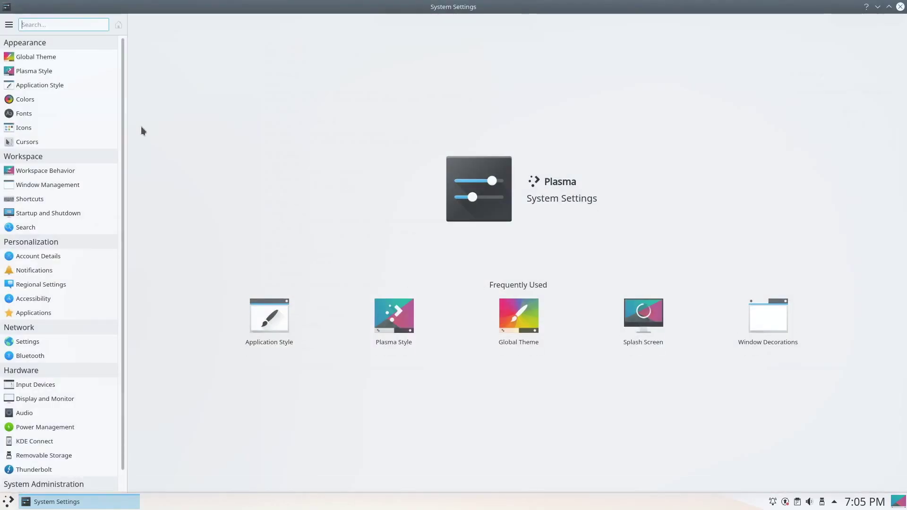
click(76, 57)
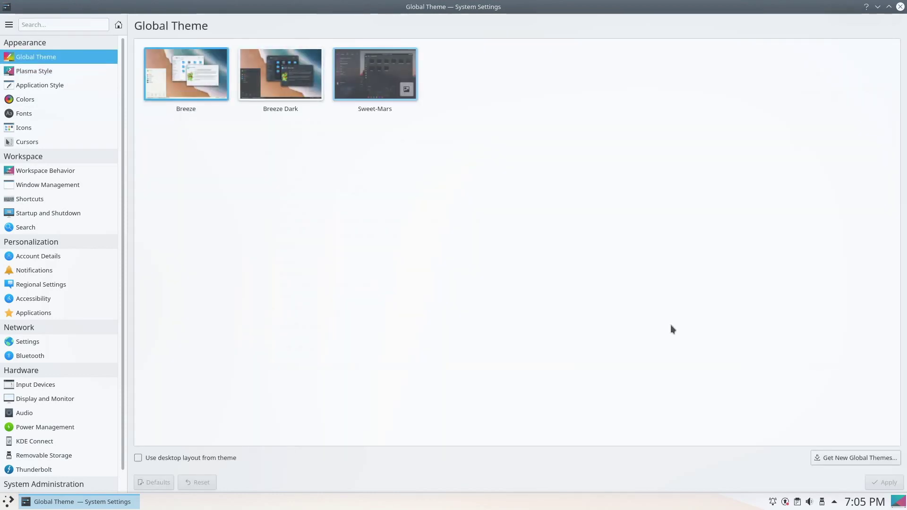
click(850, 457)
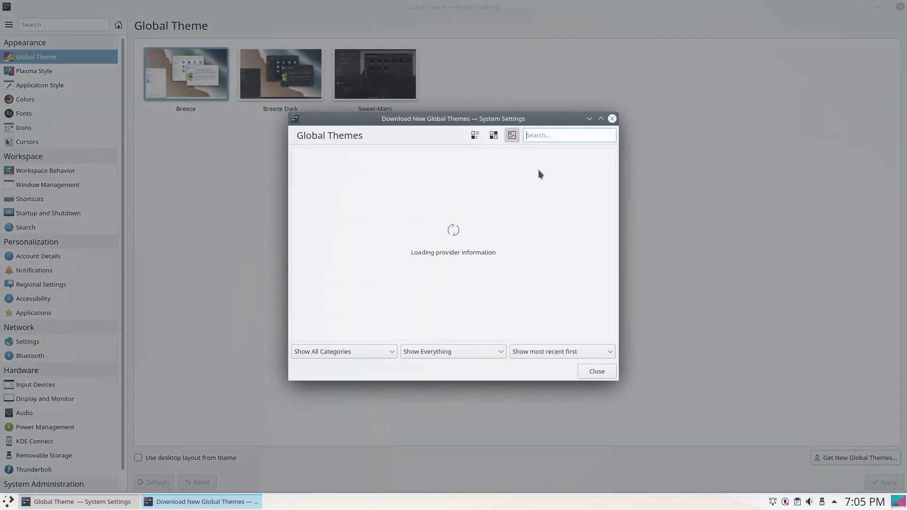
text(sweet-mars)
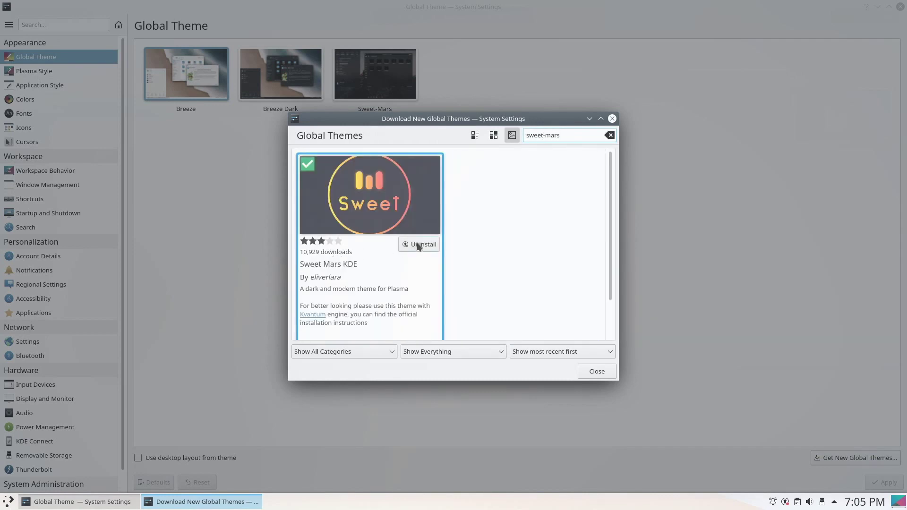
click(597, 371)
Choose the ROUNDED COLOR Plasma style from the downloadable styles.
click(52, 70)
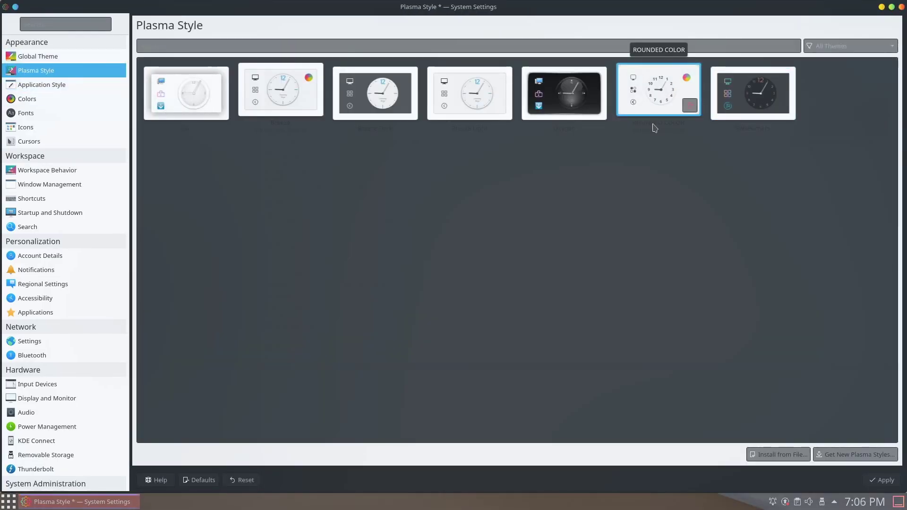
click(855, 454)
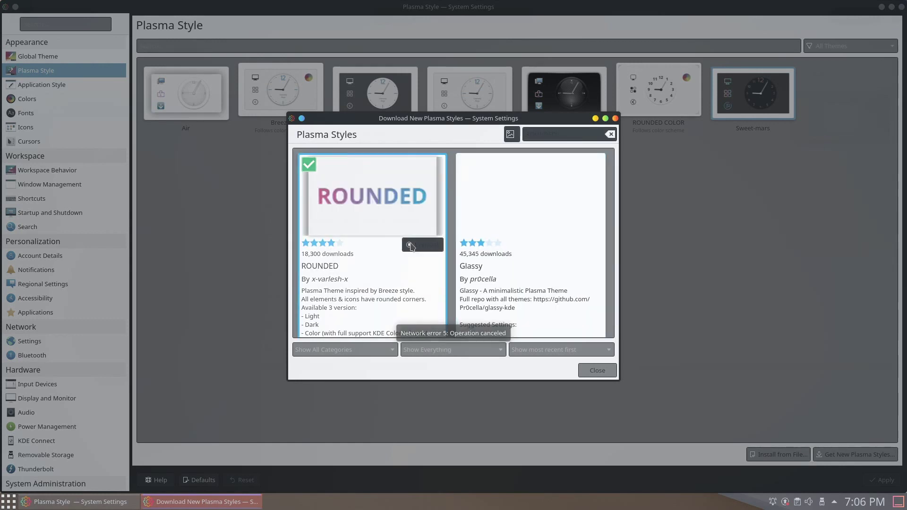
click(596, 371)
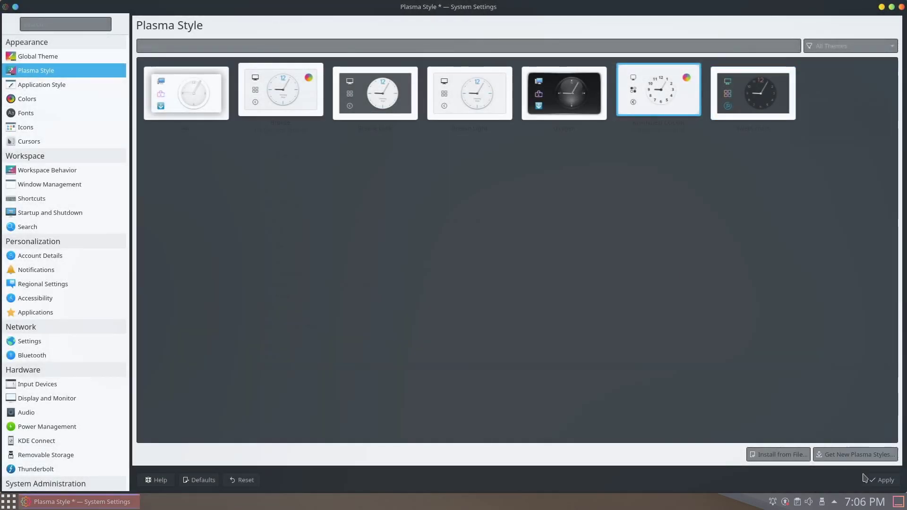
Apply ROUNDED COLOR and choose the Sweet-Mars-transparent window decoration.
click(864, 478)
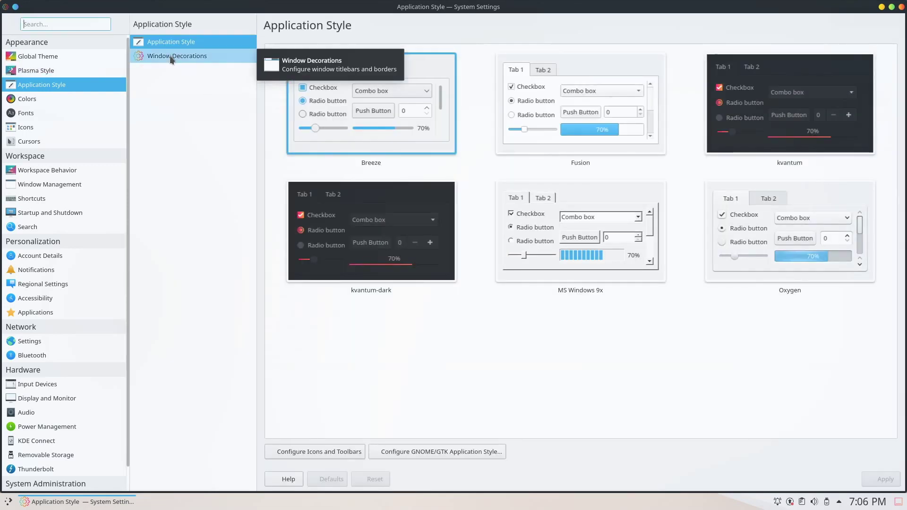
click(169, 55)
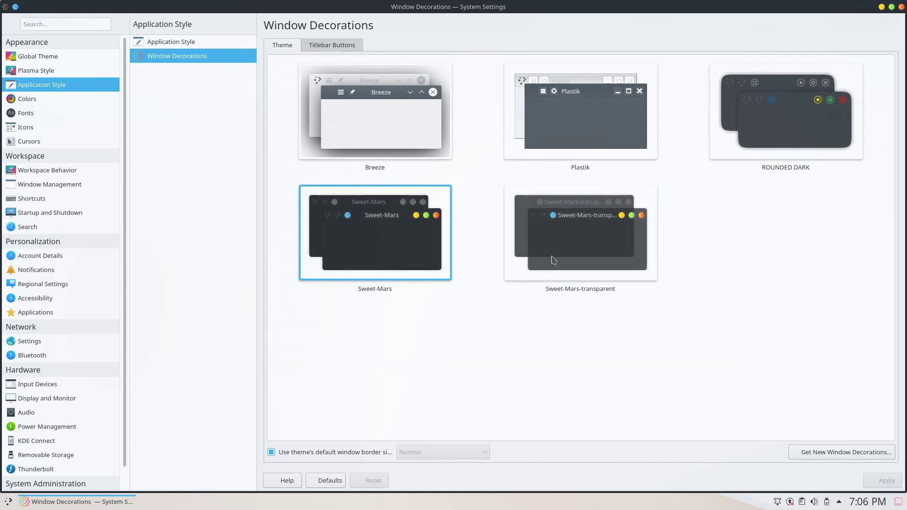
click(561, 230)
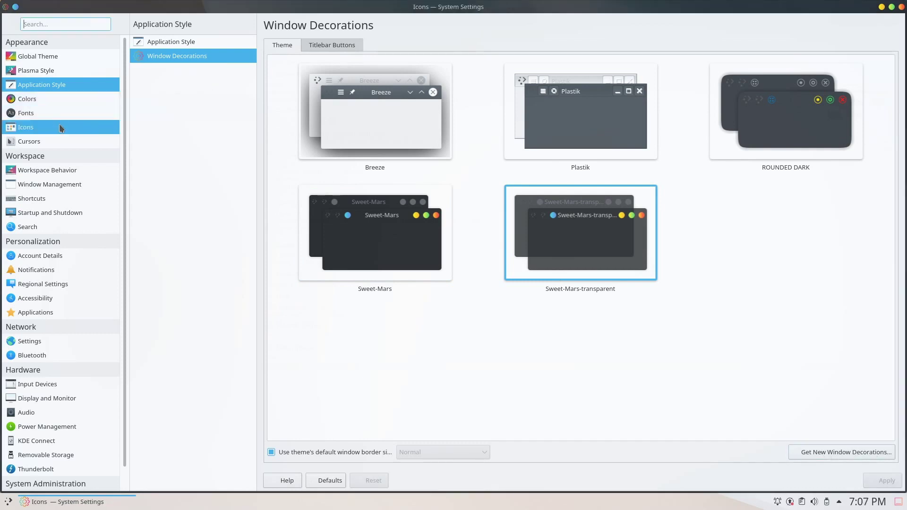
Apply the ePapirus icon theme.
click(59, 125)
click(867, 456)
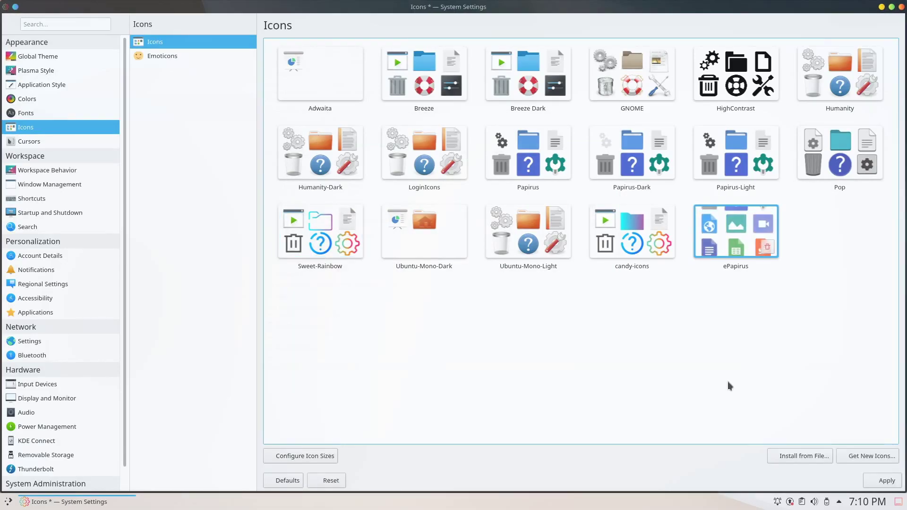
click(882, 480)
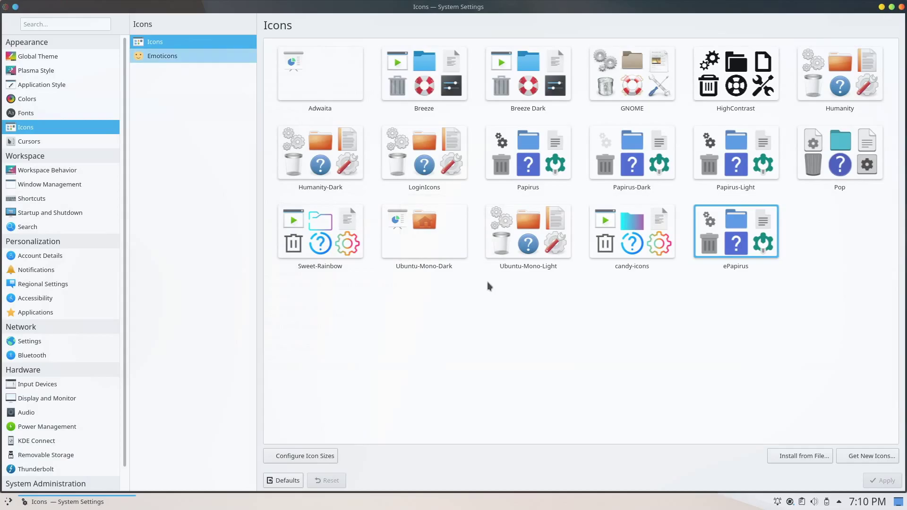
Browse downloadable cursor themes, then close the window keeping Breeze cursors.
click(87, 142)
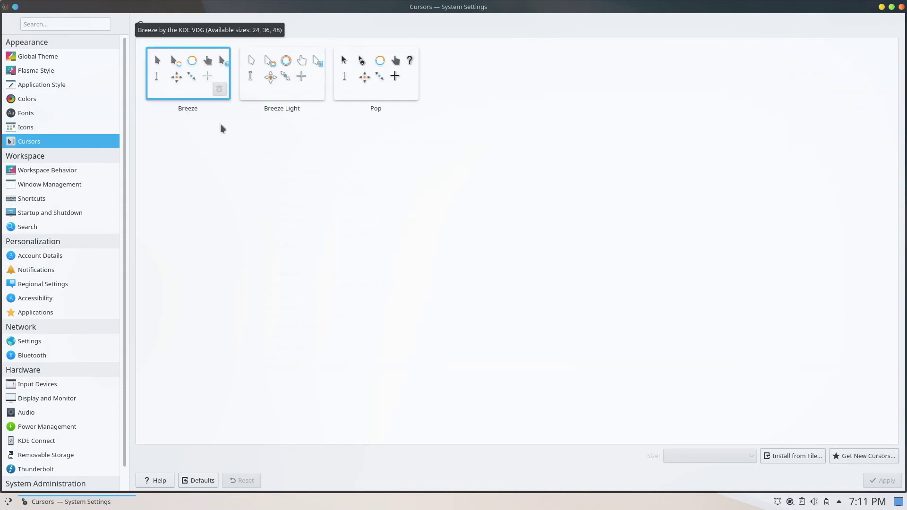
click(863, 456)
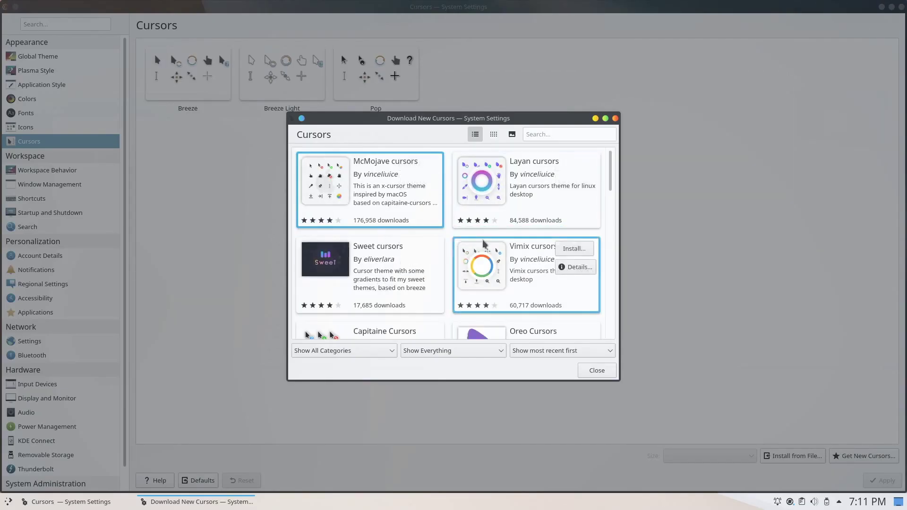
click(595, 371)
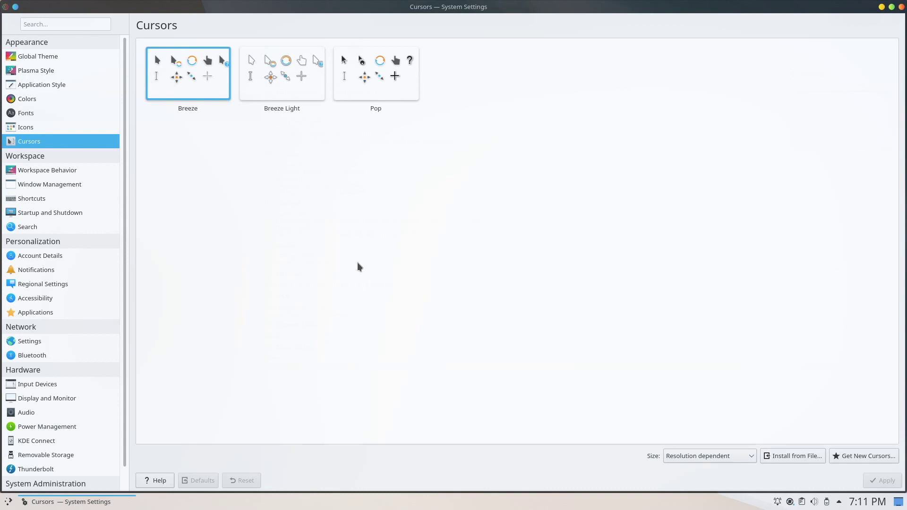
Close System Settings, dismiss the application launcher, and bring up KRunner.
click(902, 7)
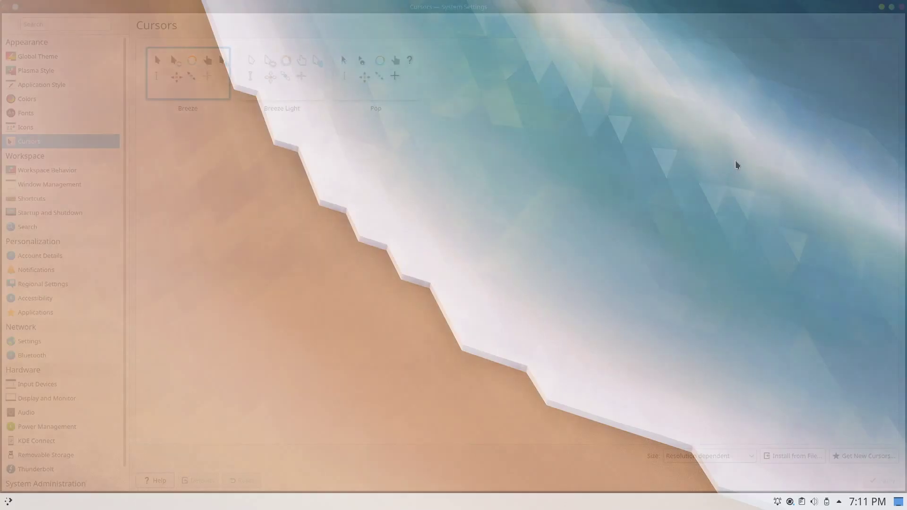
click(8, 501)
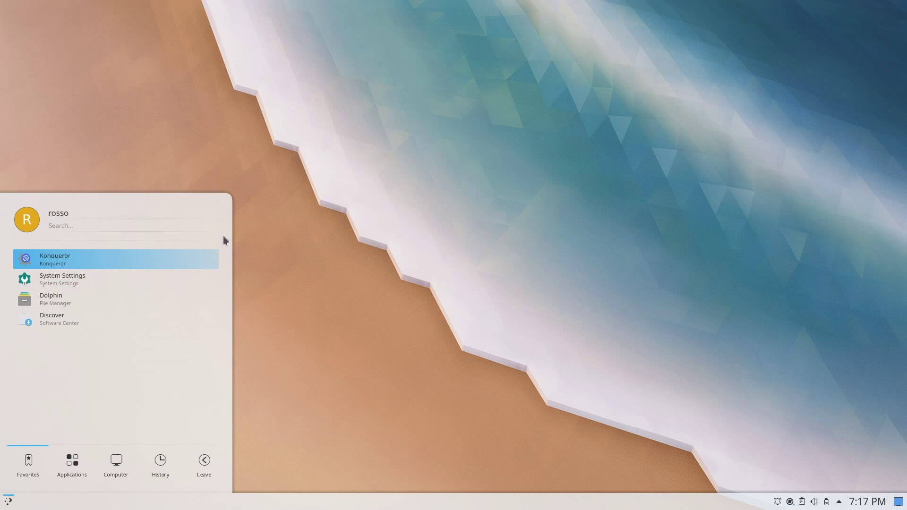
click(430, 227)
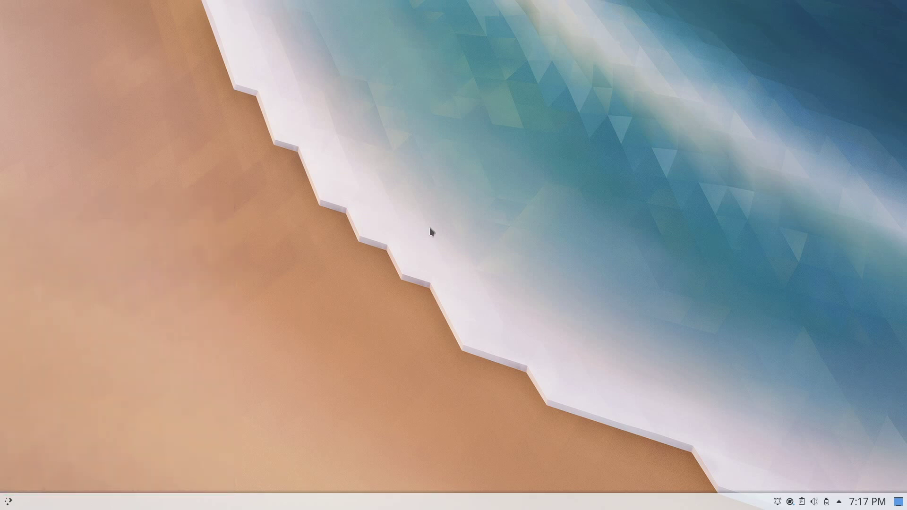
key(alt+space)
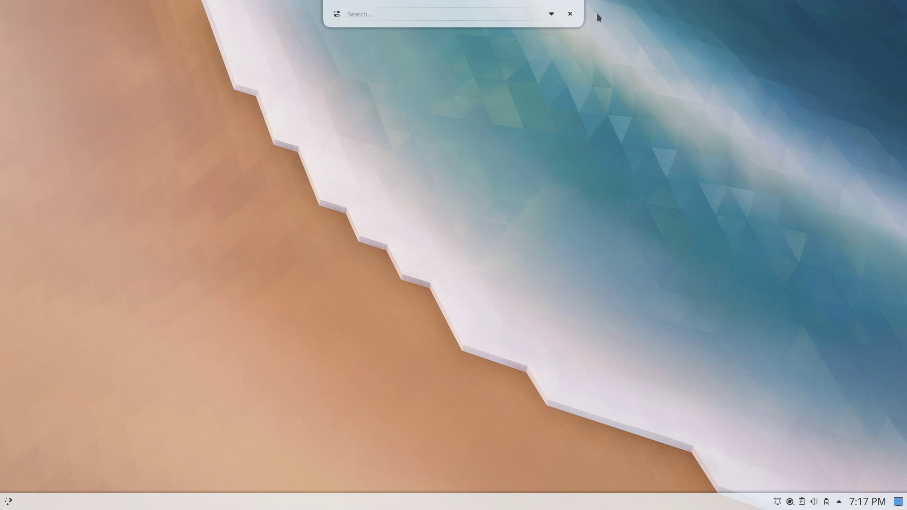
Launch Firefox via KRunner, open a terminal, and search the web for latte-dock.
text(fire)
key(Return)
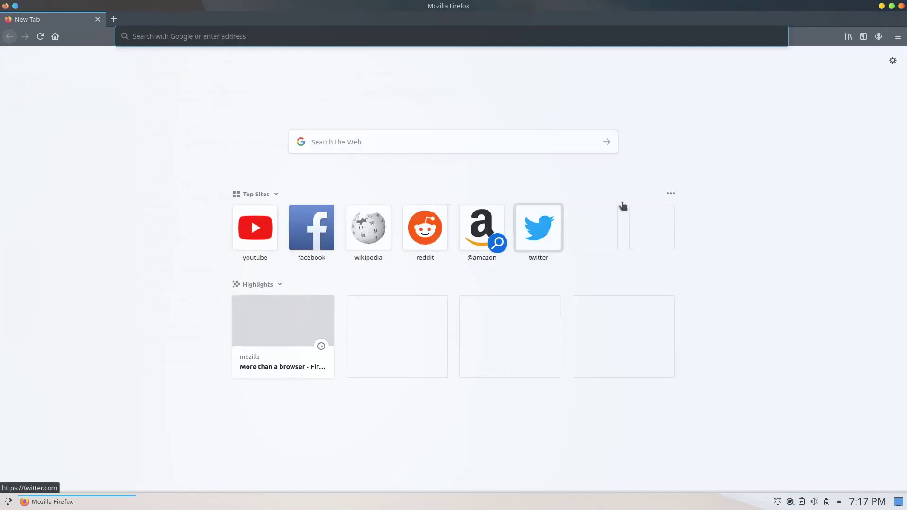
key(ctrl+alt+t)
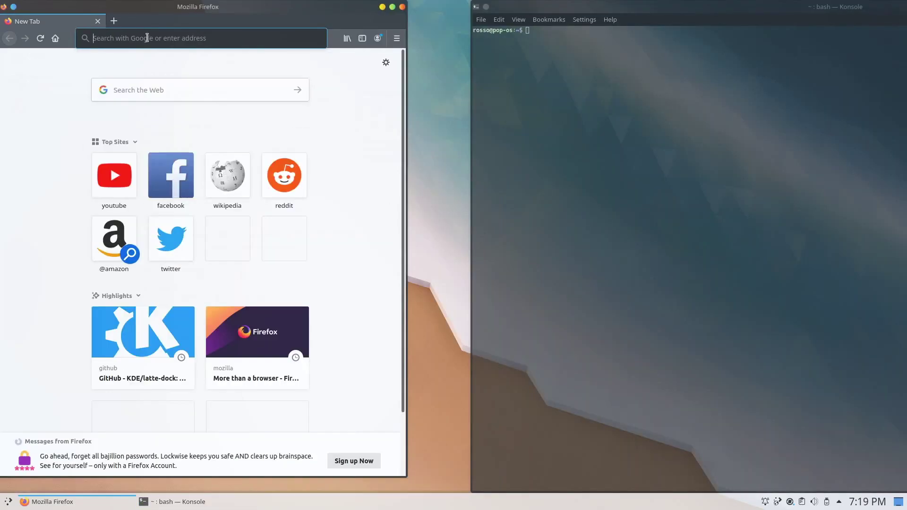
click(146, 39)
text(latte-dock)
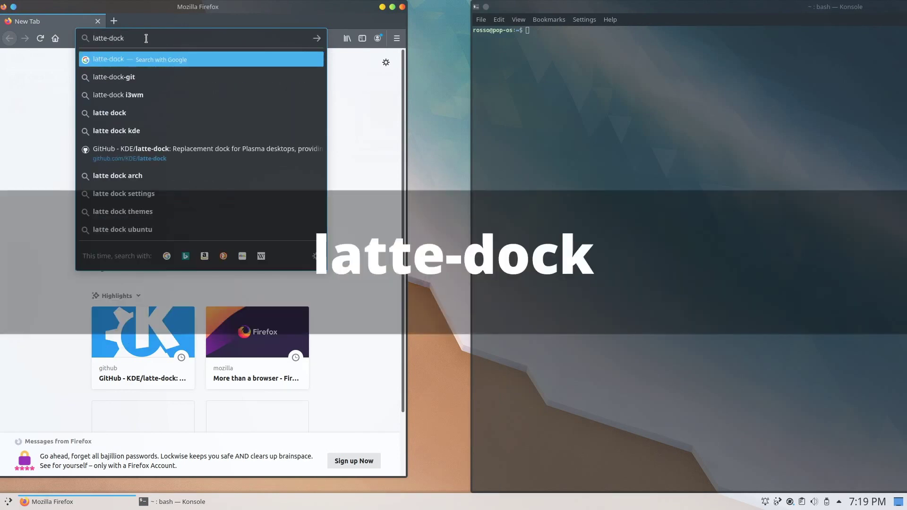
key(Escape)
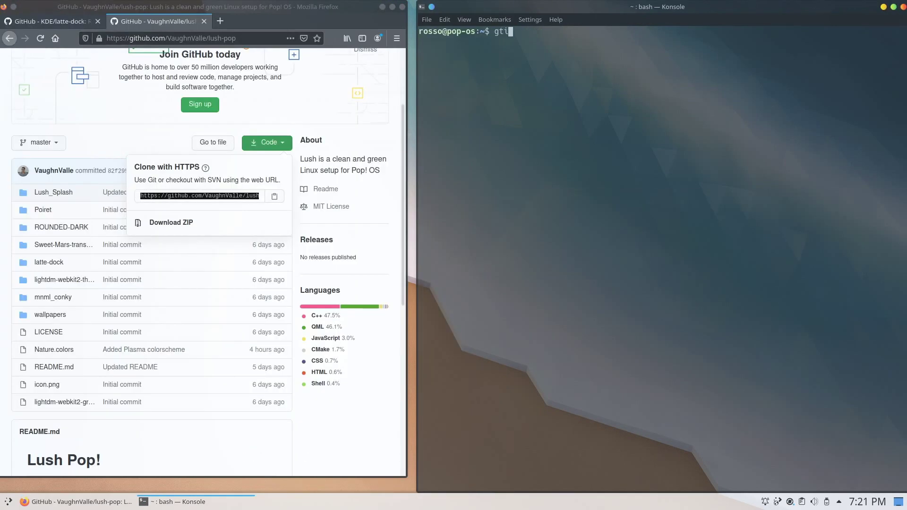
Run git clone for the lush-pop repository, then view the latte-dock GitHub page.
key(BackSpace)
key(BackSpace)
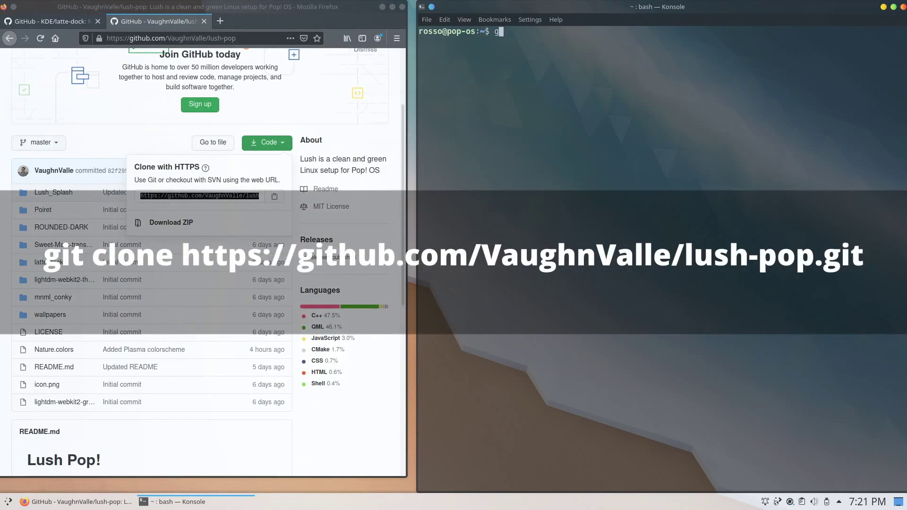
text(it clone)
text(https://github.com/VaughnValle/lush-pop.git)
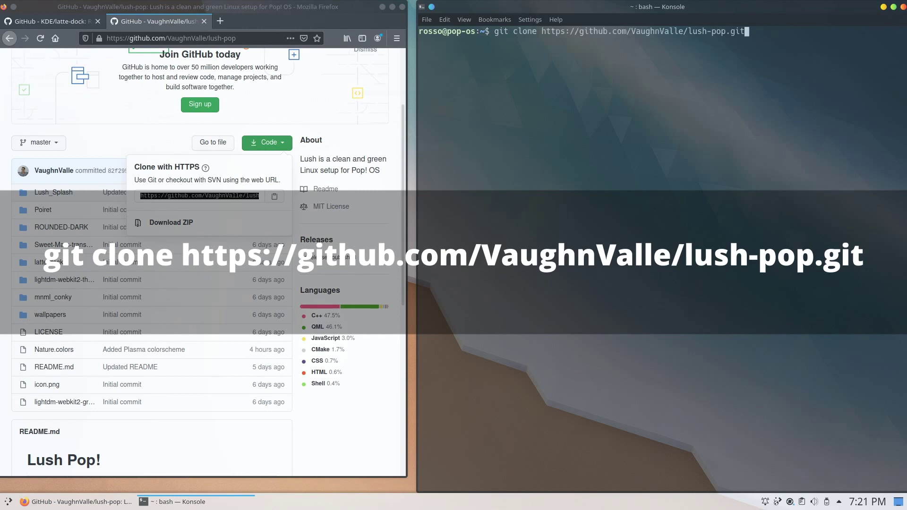
key(Return)
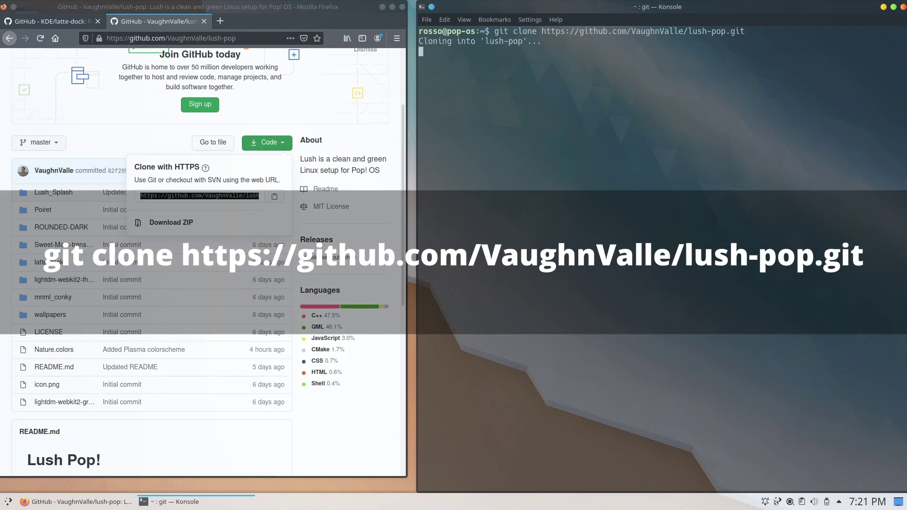
click(50, 21)
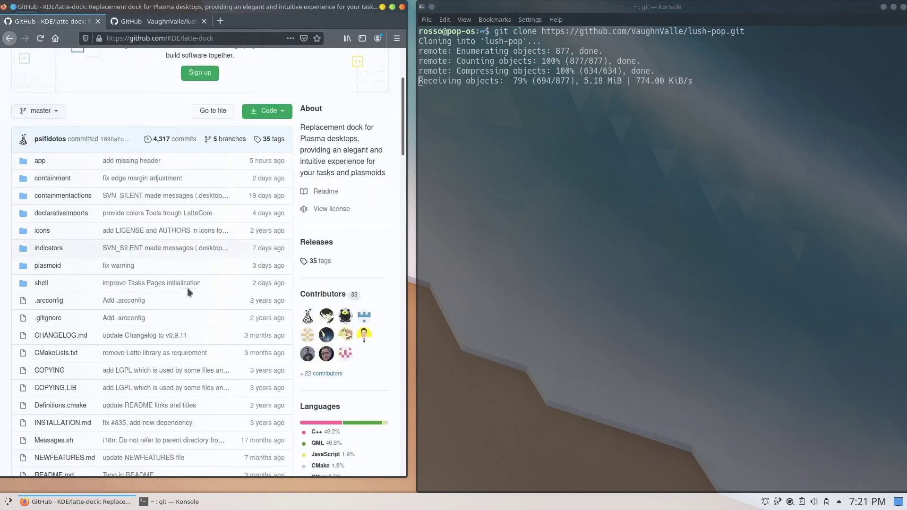
scroll(187, 288, down, 2)
Launch System Settings from KRunner with 'sys' and go to the Colors page.
key(alt+space)
text(system set)
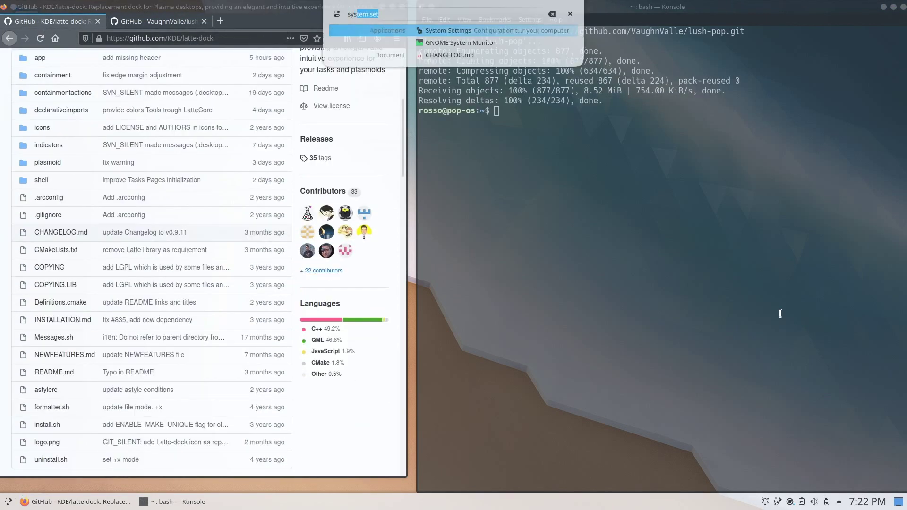
key(Return)
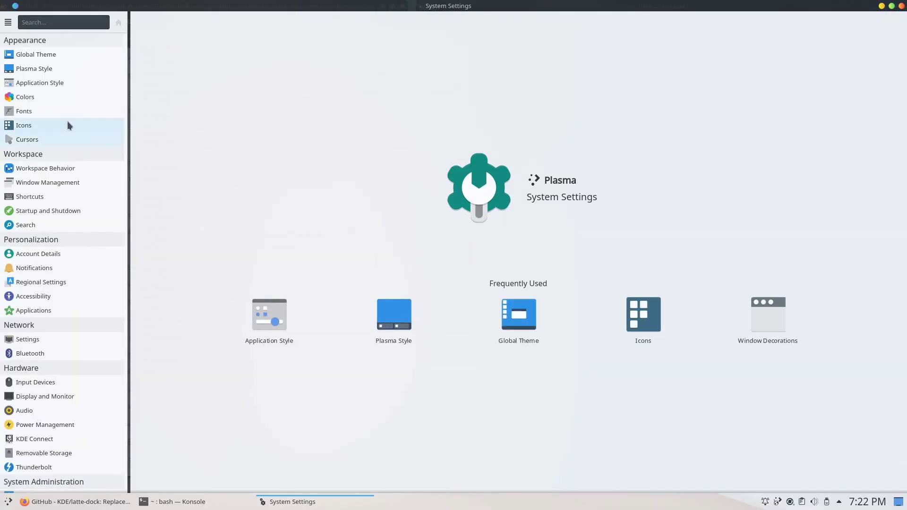
click(34, 96)
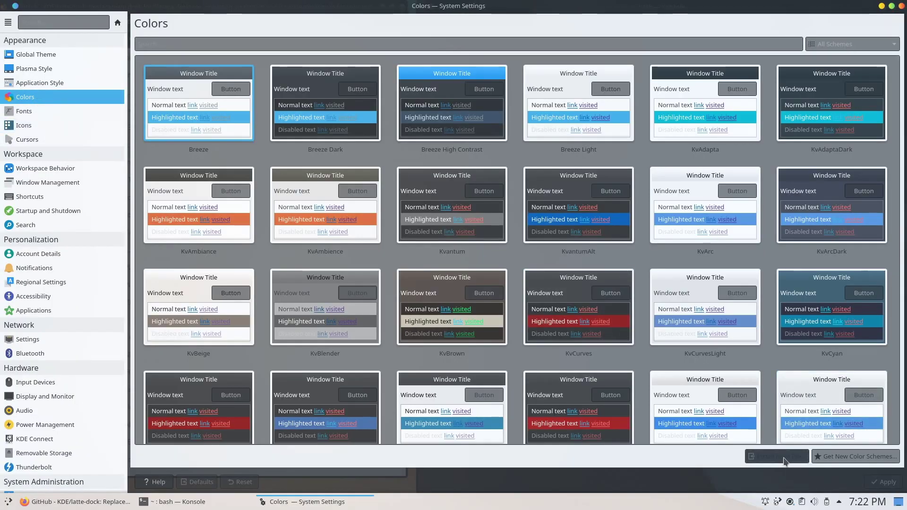
Install lush-pop/Nature.colors from file, apply the Nature scheme, and close System Settings.
click(785, 460)
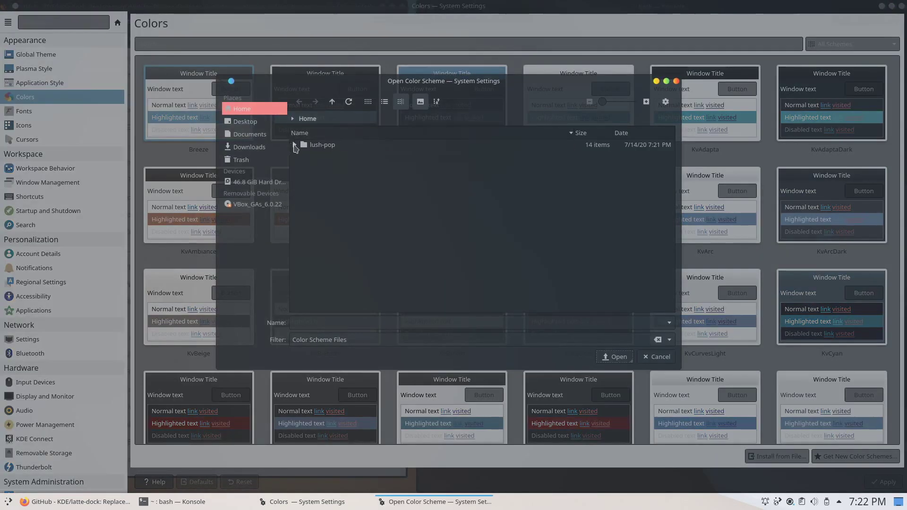
click(294, 146)
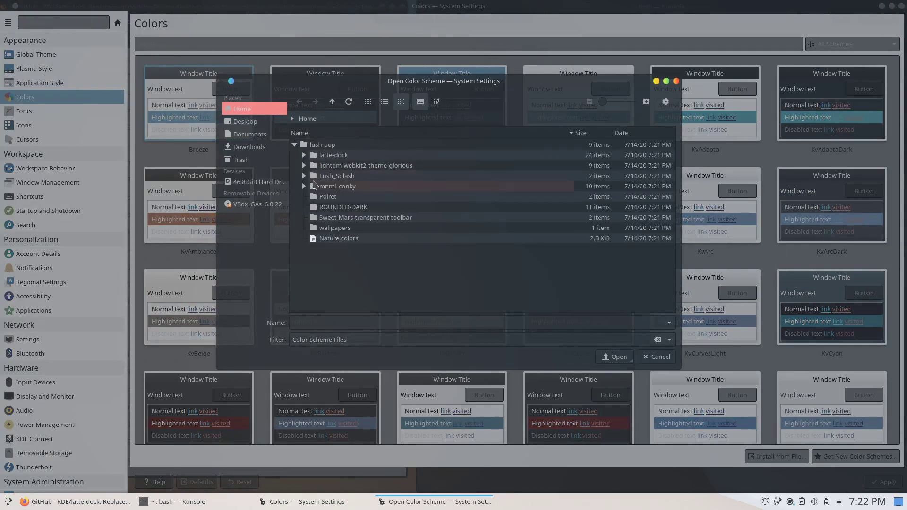
click(336, 238)
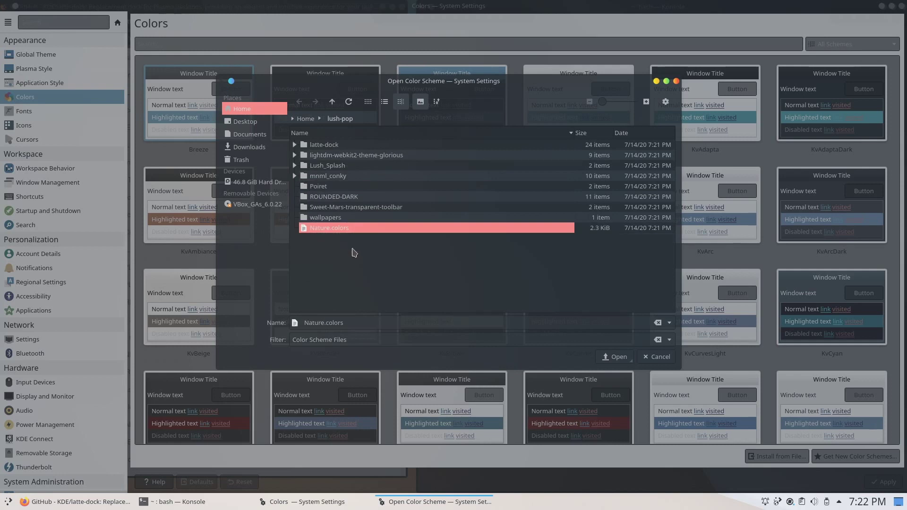
click(614, 357)
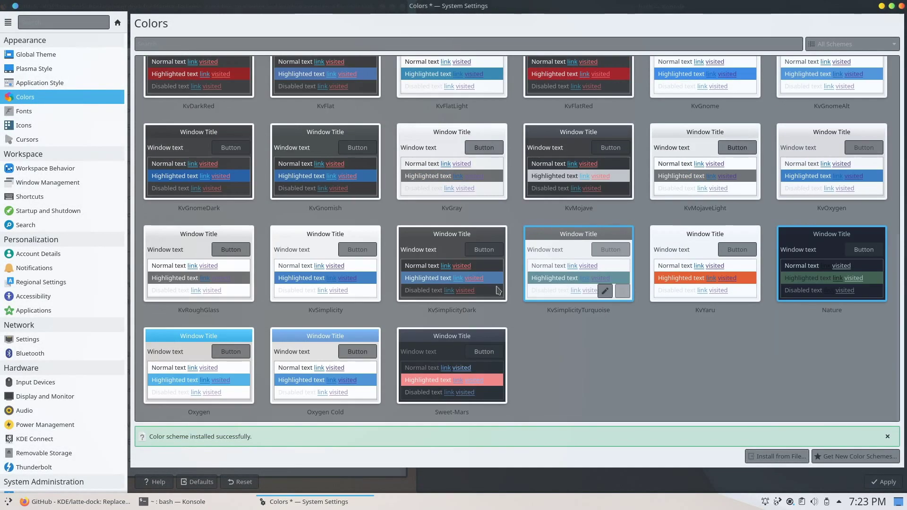
double_click(811, 268)
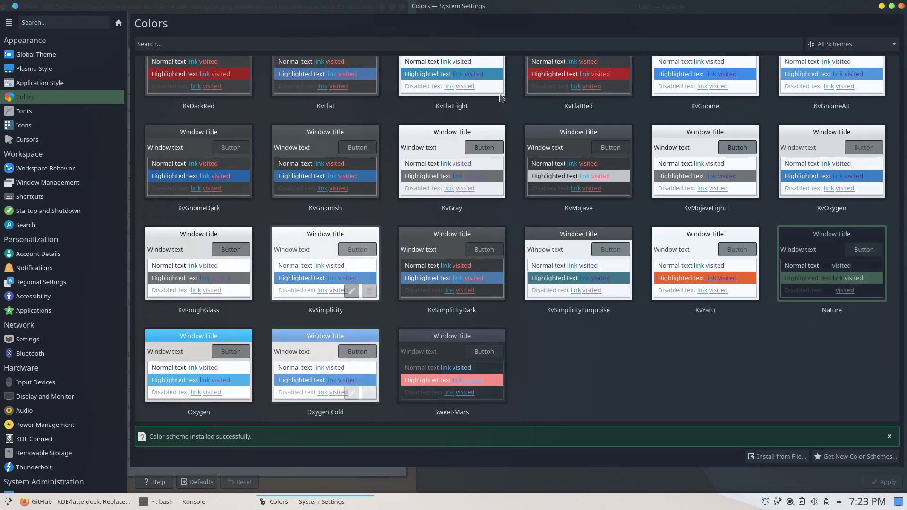
click(902, 7)
scroll(291, 342, down, 10)
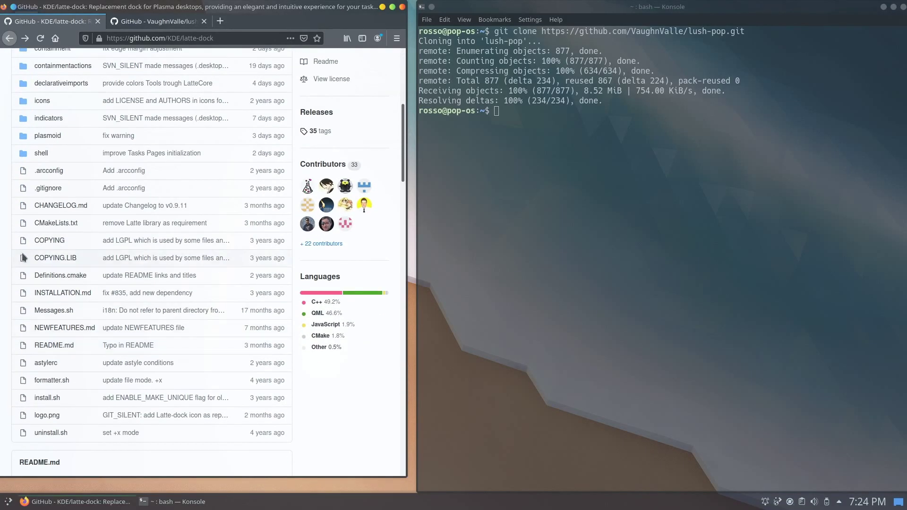
Copy the Kubuntu/KDE Neon apt dependency command from INSTALLATION.md and run it in Konsole.
click(196, 291)
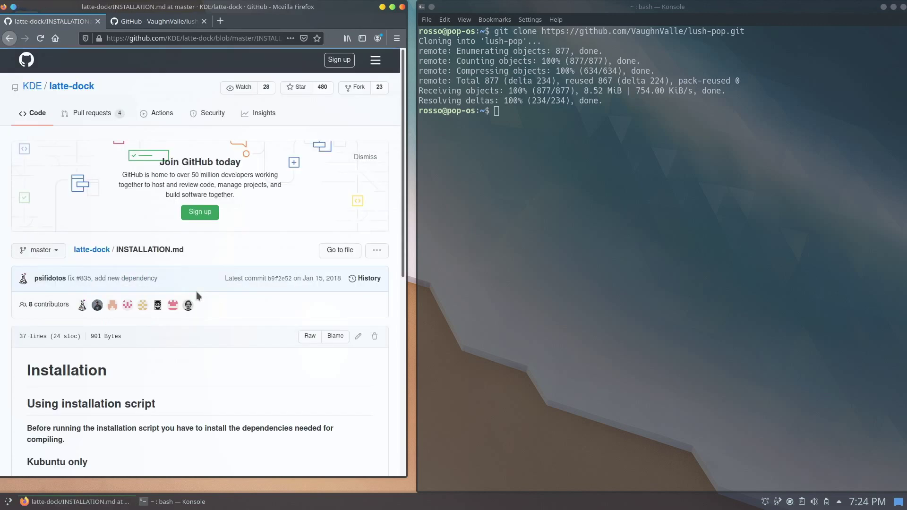
scroll(196, 291, down, 6)
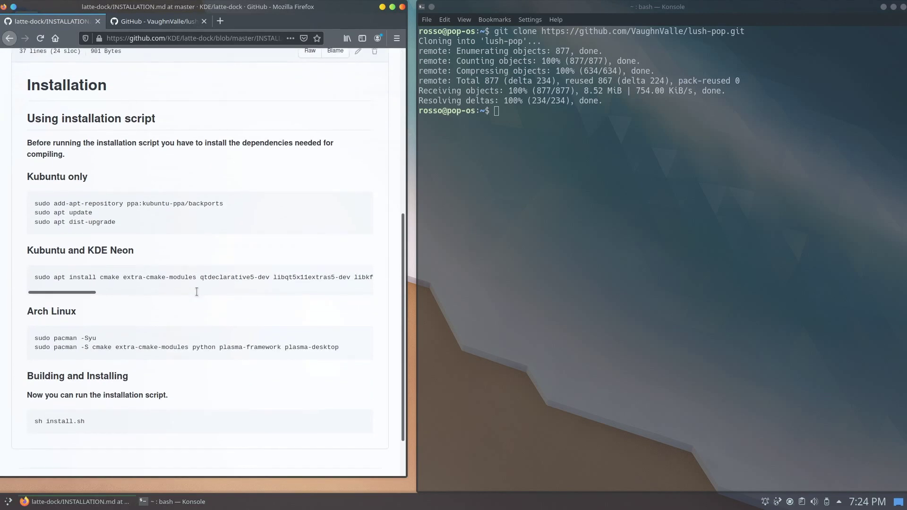
drag(35, 266, 430, 264)
key(ctrl+c)
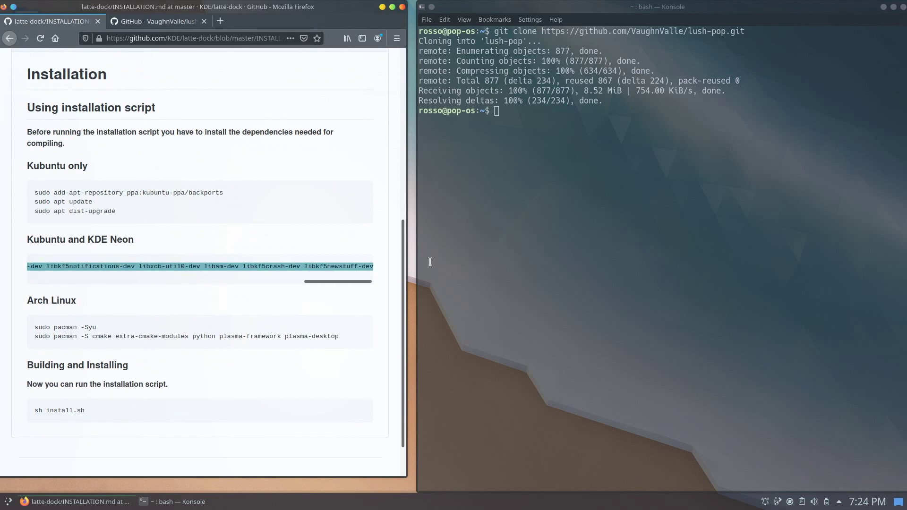
click(577, 152)
key(ctrl+shift+v)
key(Return)
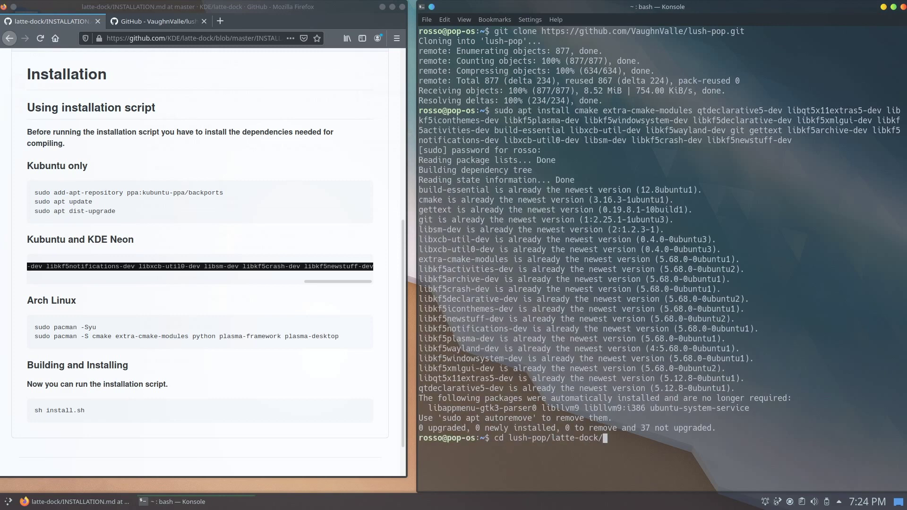
In lush-pop/latte-dock, run 'sh install.sh' to build and install Latte Dock.
key(Return)
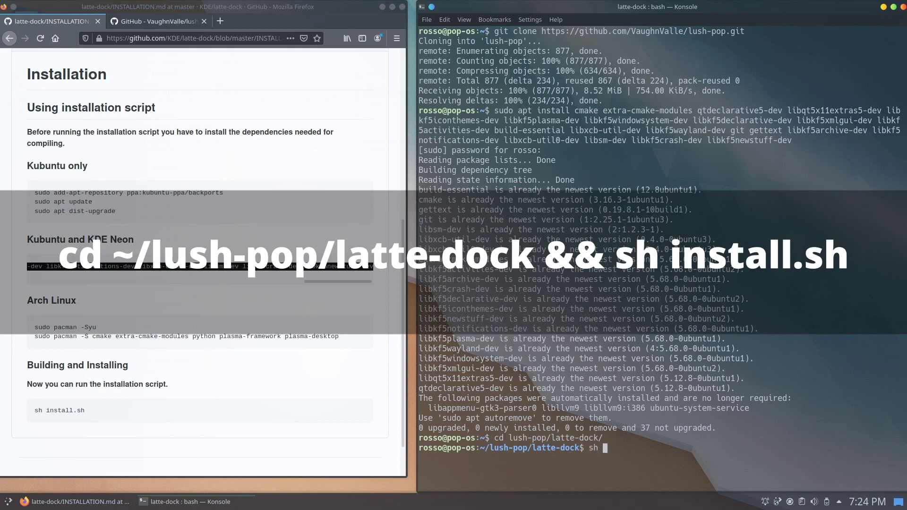
text(sh install.sh)
key(Return)
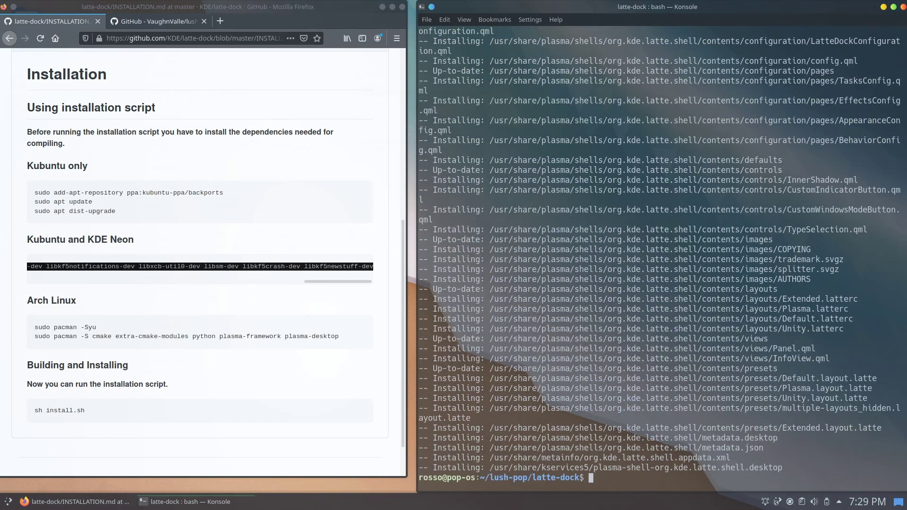
Launch Latte Dock by searching 'latte' in the desktop launcher.
key(alt+space)
text(latte)
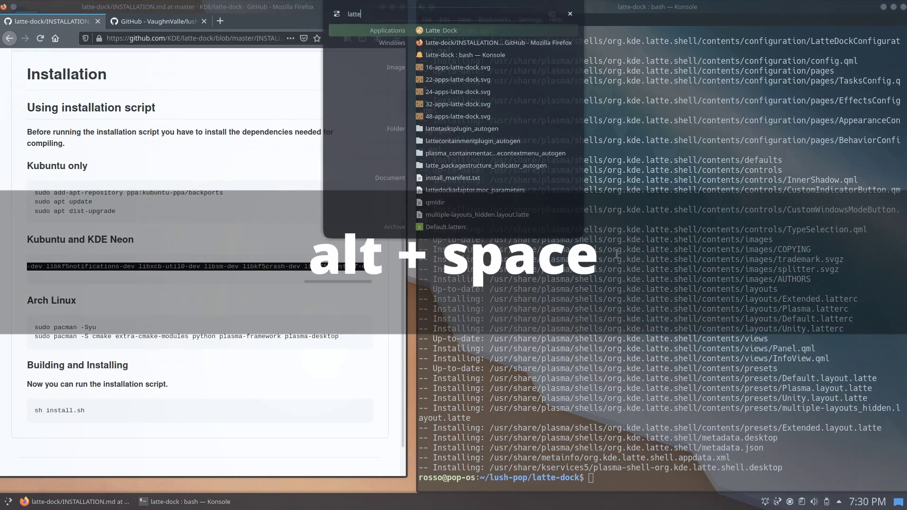
click(436, 31)
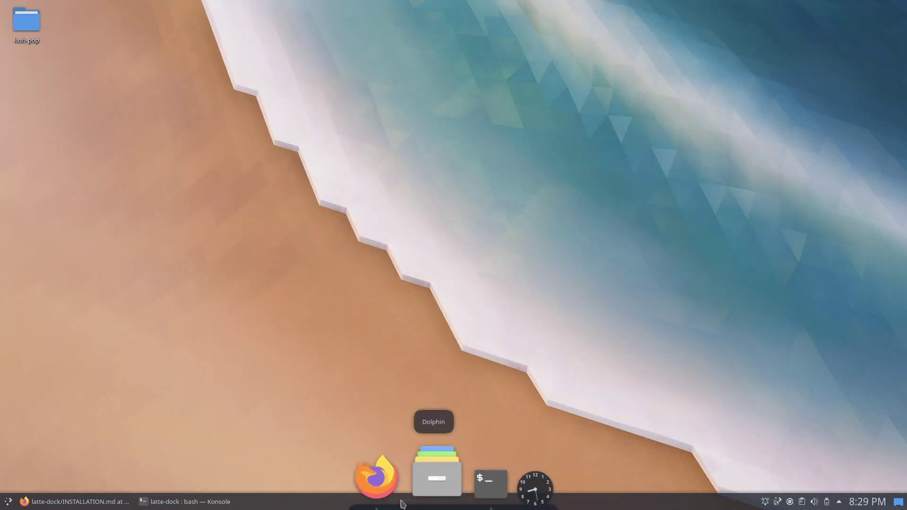
Switch Latte Dock to the Extended layout in Configure Latte's Layouts list.
right_click(410, 455)
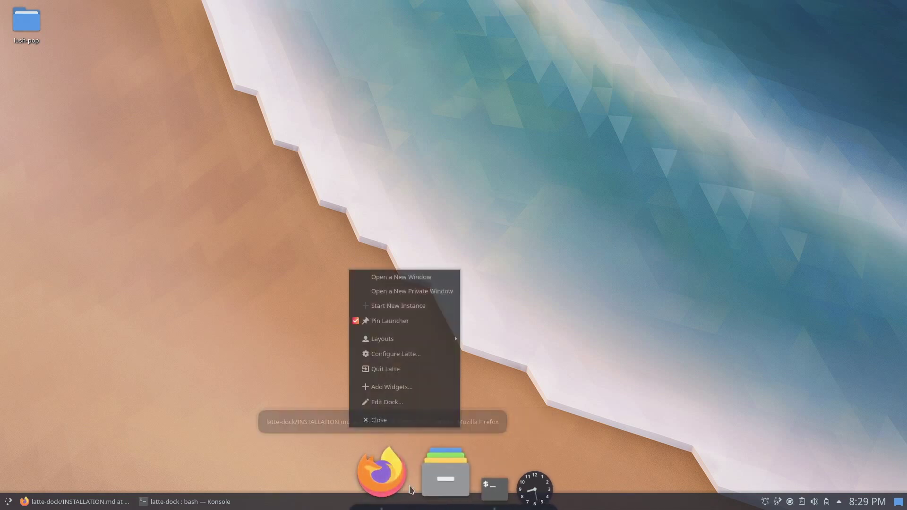
click(391, 356)
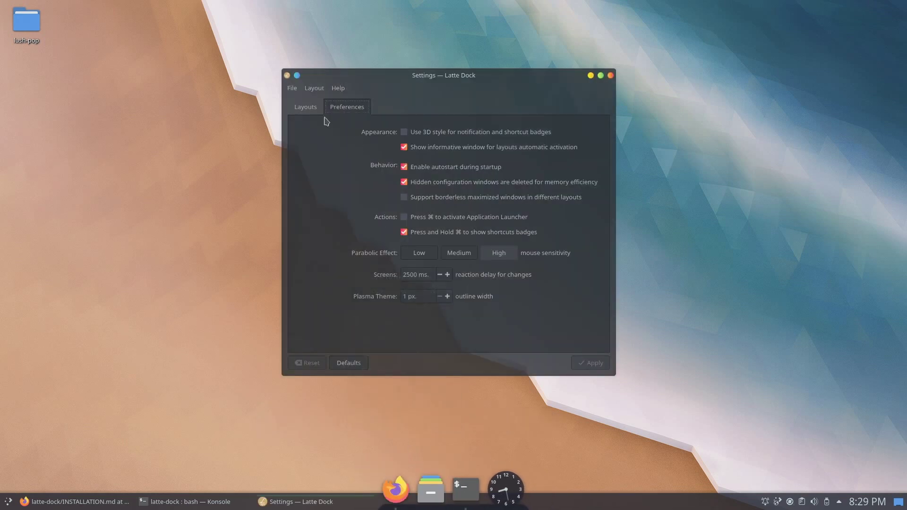
click(306, 107)
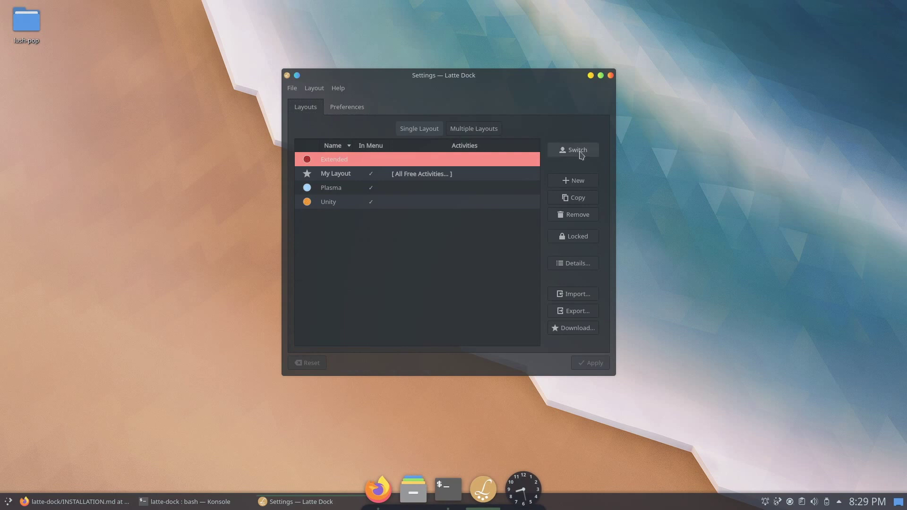
click(574, 150)
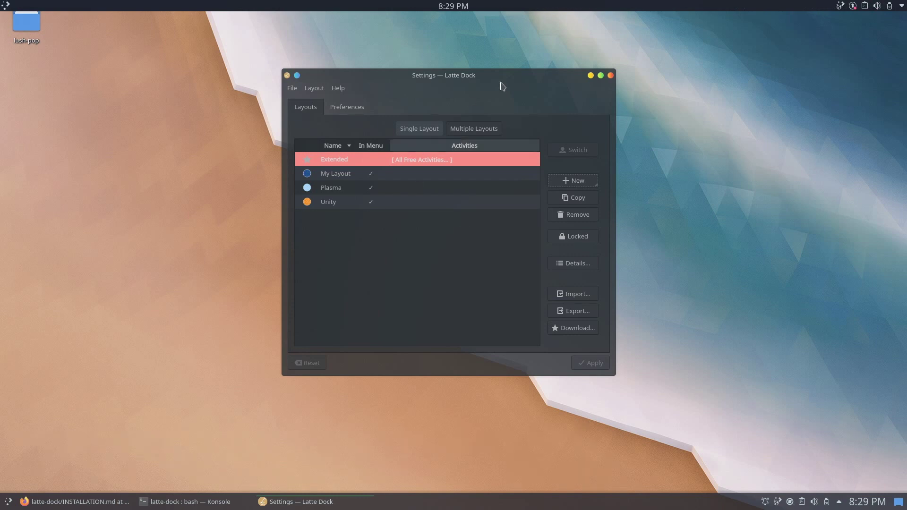
Edit the top panel: enable custom thickness margins and shorten it to 85 % length.
click(611, 76)
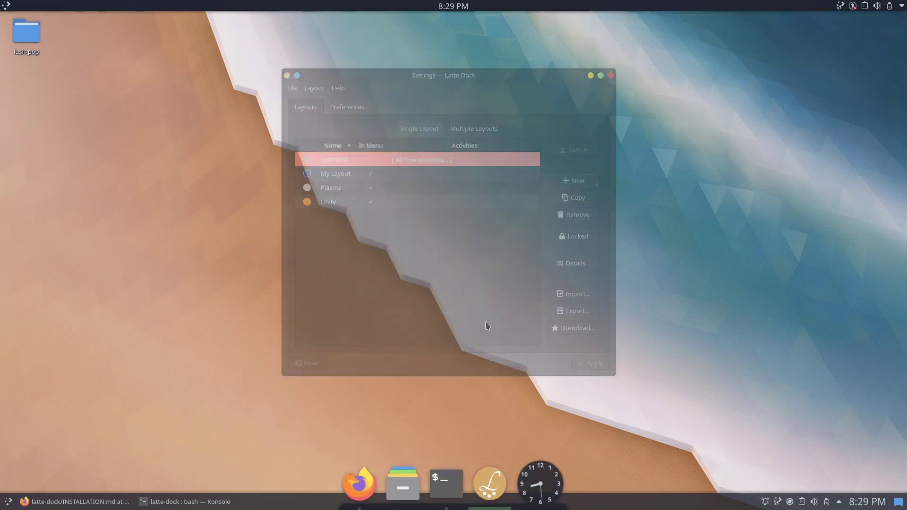
right_click(289, 5)
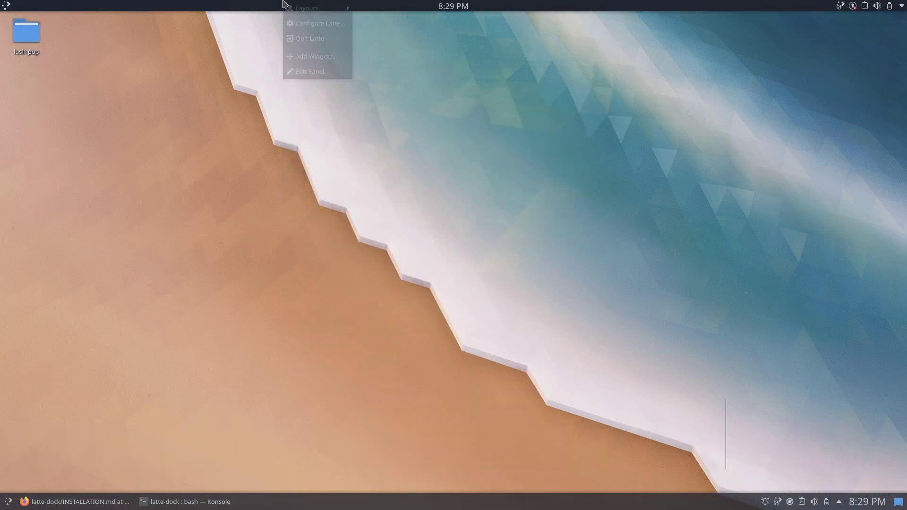
click(292, 75)
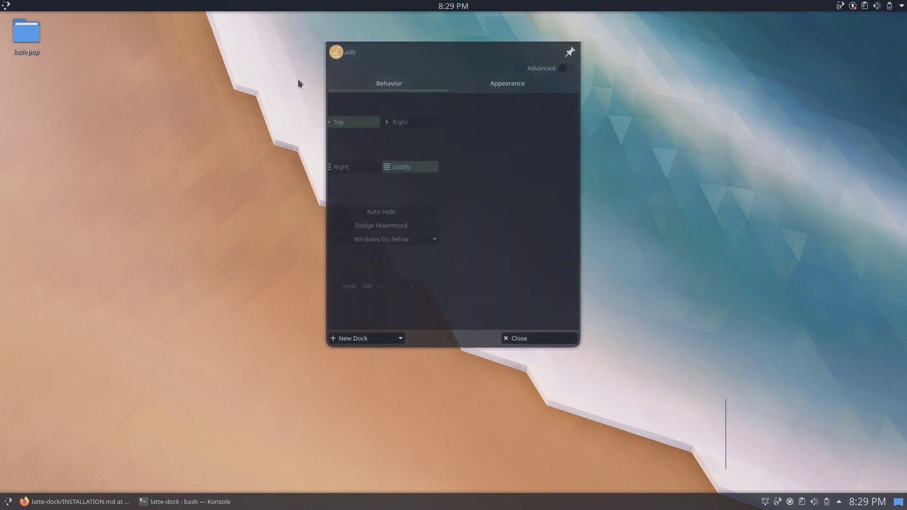
click(565, 69)
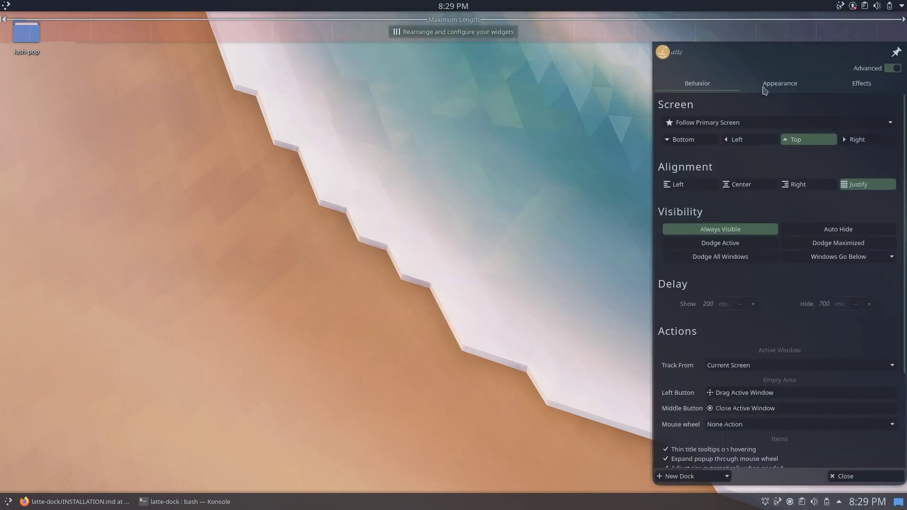
click(787, 86)
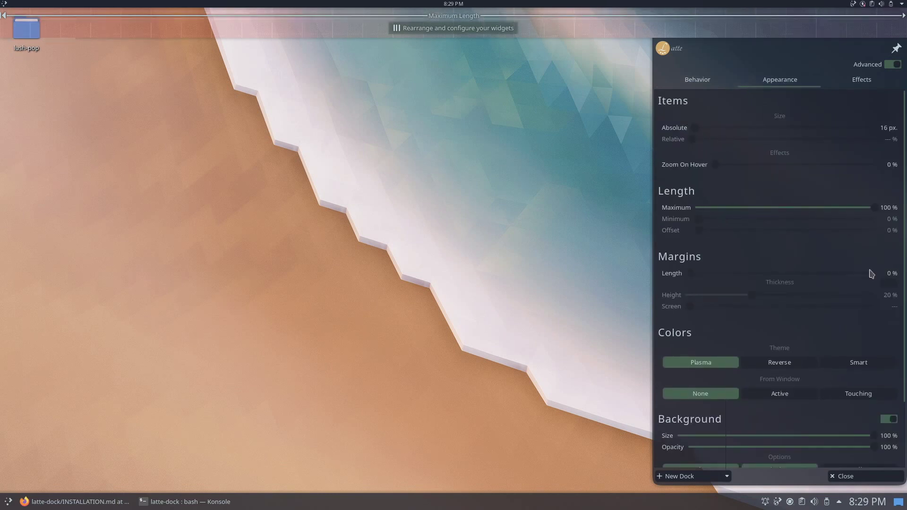
click(886, 282)
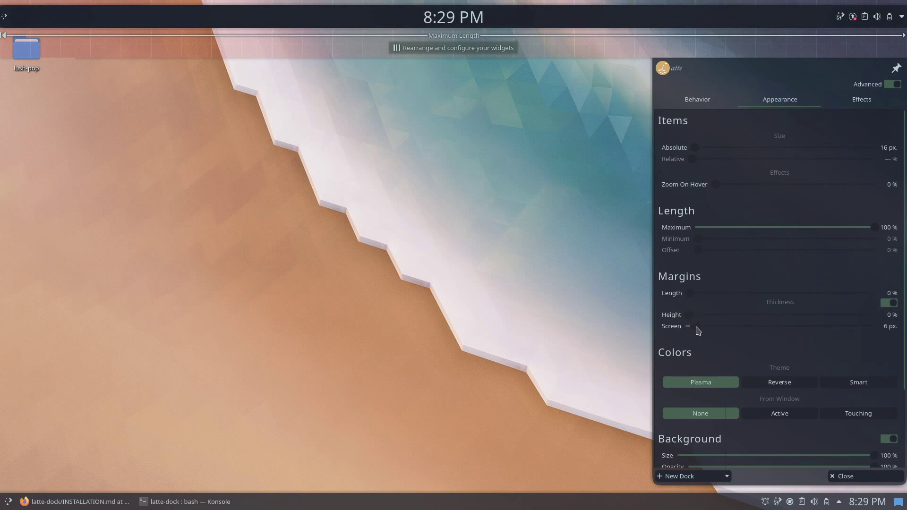
drag(871, 228, 847, 228)
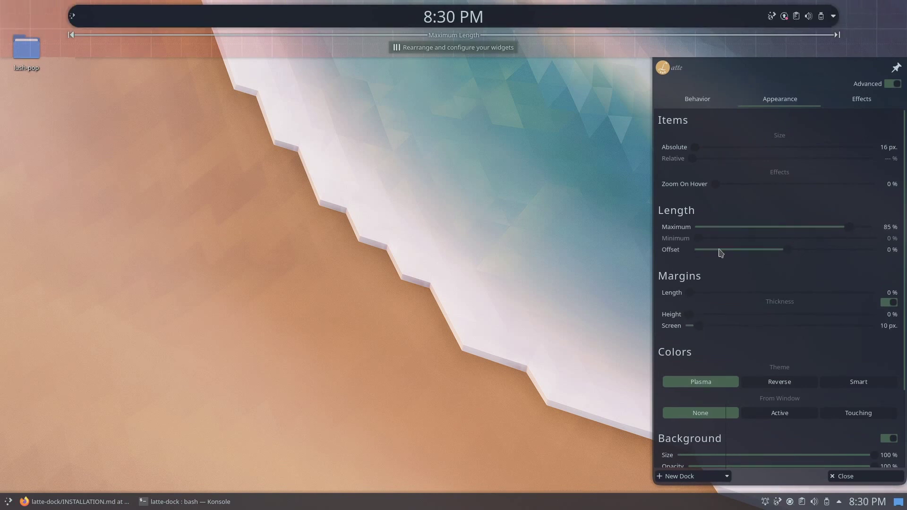
Use Smart colours from the touching window and set background opacity to 20 %.
click(845, 382)
scroll(842, 386, down, 1)
click(839, 385)
scroll(759, 356, down, 2)
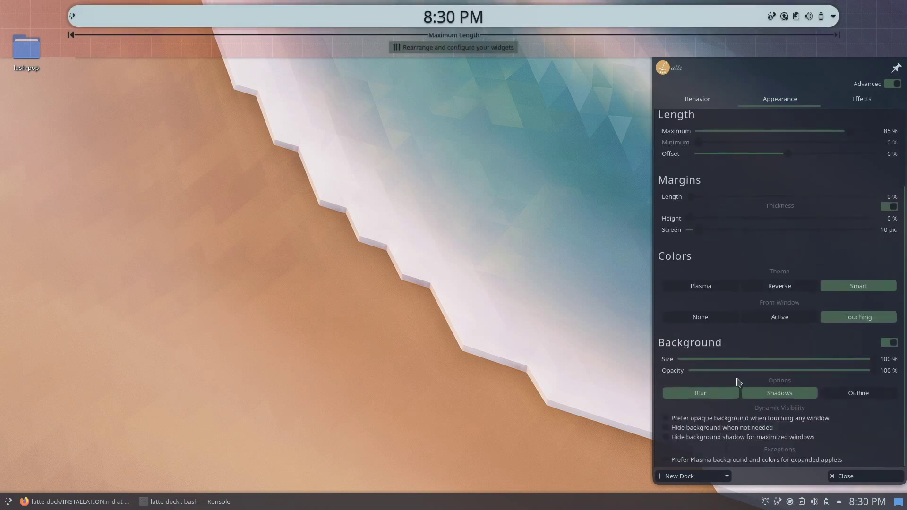
click(787, 371)
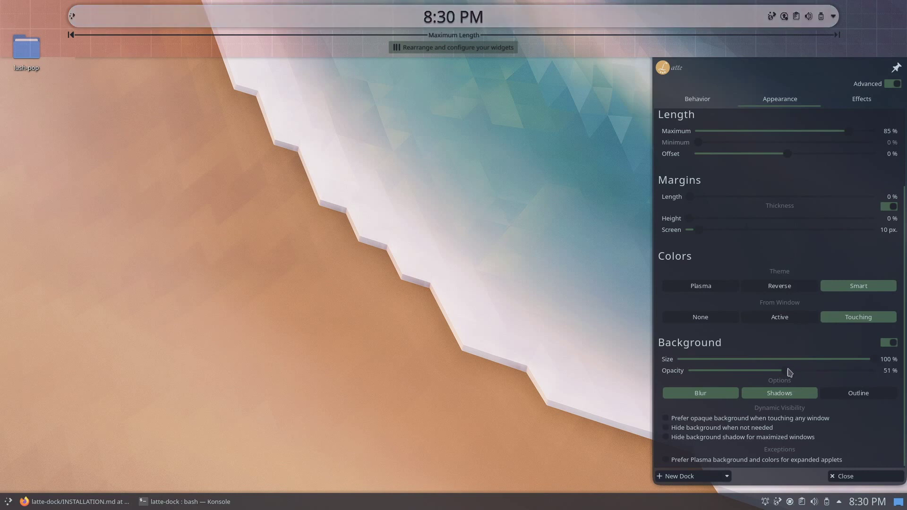
In Edit Panel mode, trash the Digital Clock widget on the top dock.
click(868, 477)
right_click(418, 16)
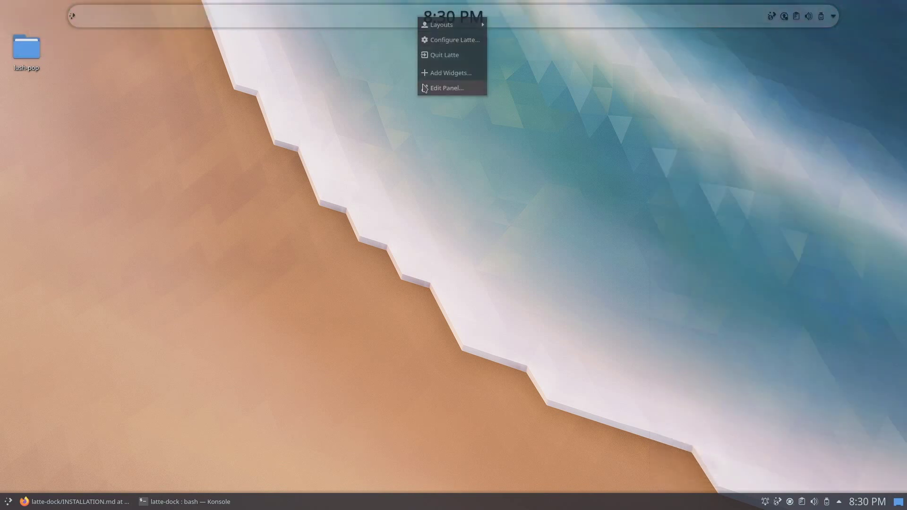
click(425, 87)
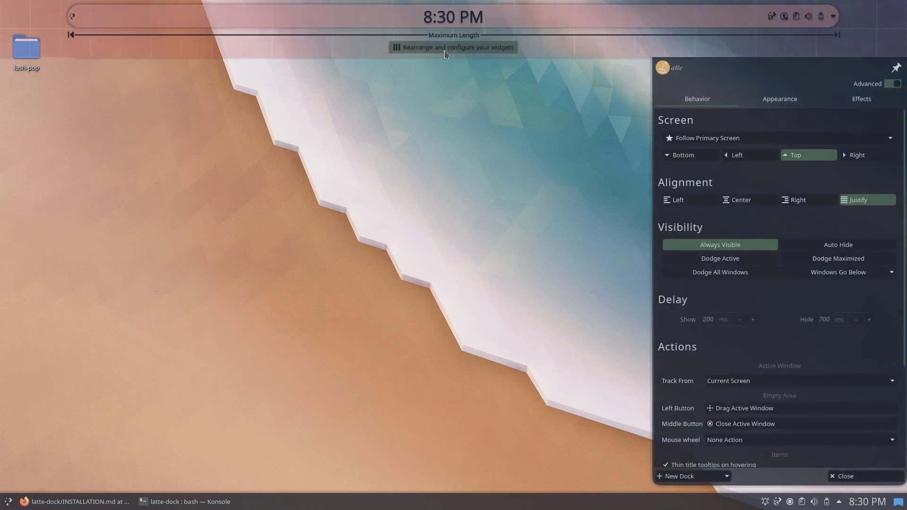
mouse_move(453, 19)
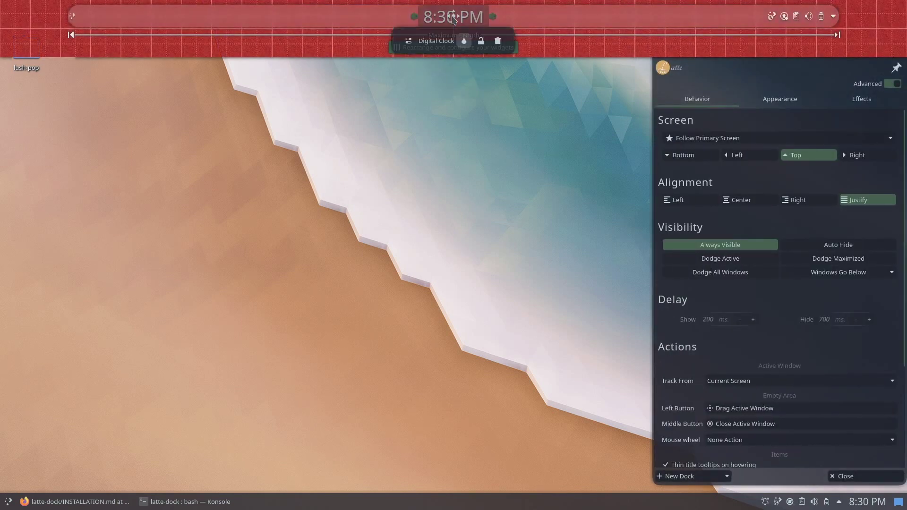
click(497, 41)
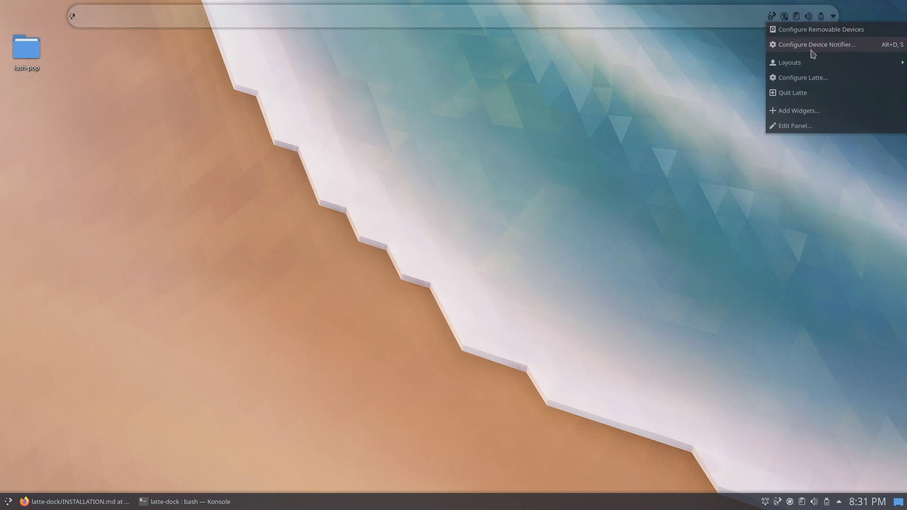
In System Tray settings, set Plasma Browser Integration, Media Player and Notifications to Always hidden.
click(832, 21)
right_click(833, 21)
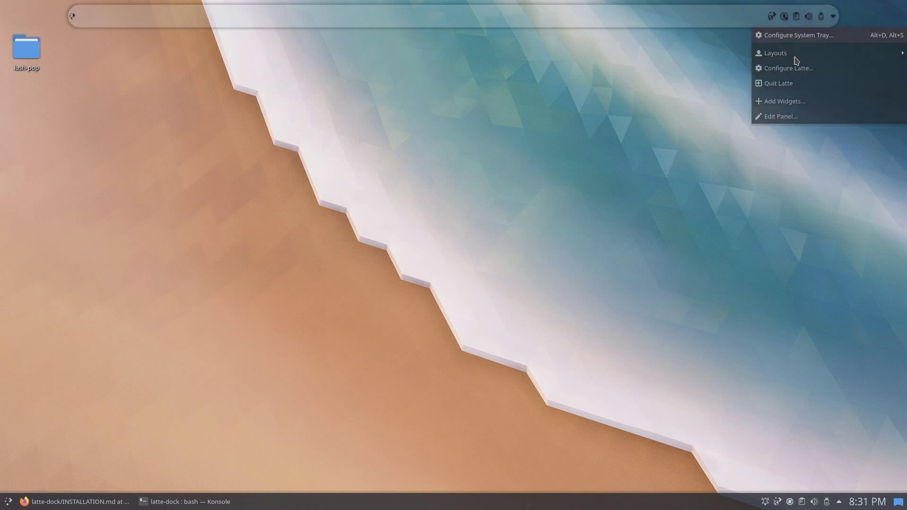
click(790, 35)
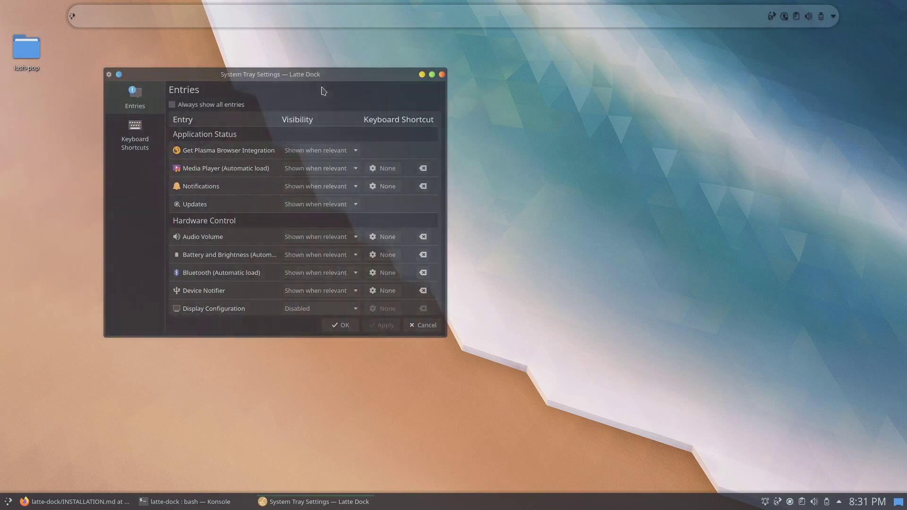
scroll(283, 190, down, 1)
click(297, 150)
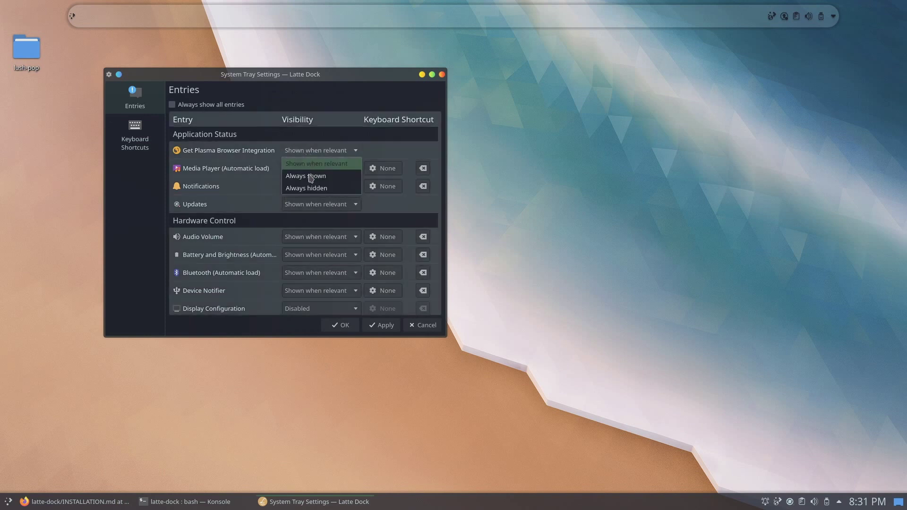
click(303, 191)
click(307, 168)
click(306, 206)
click(321, 186)
click(306, 224)
Hide Battery, Bluetooth, Device Notifier, Display Configuration, KDE Connect and Touchpad, then apply and close.
scroll(331, 227, down, 1)
click(335, 234)
click(306, 271)
drag(321, 252, 306, 289)
drag(321, 269, 306, 325)
drag(321, 305, 306, 343)
scroll(321, 236, down, 2)
click(322, 273)
click(325, 312)
click(381, 325)
click(340, 325)
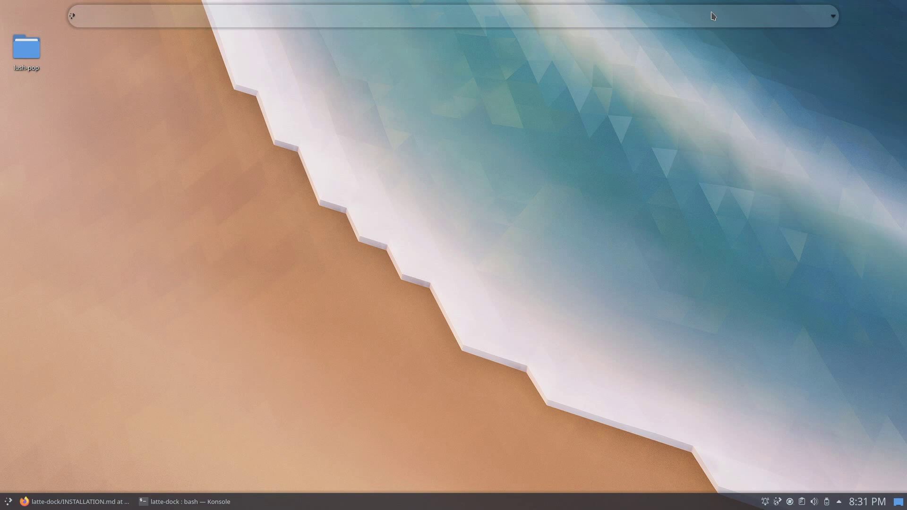
Drag the Global Menu widget onto the centre of the top dock.
right_click(389, 17)
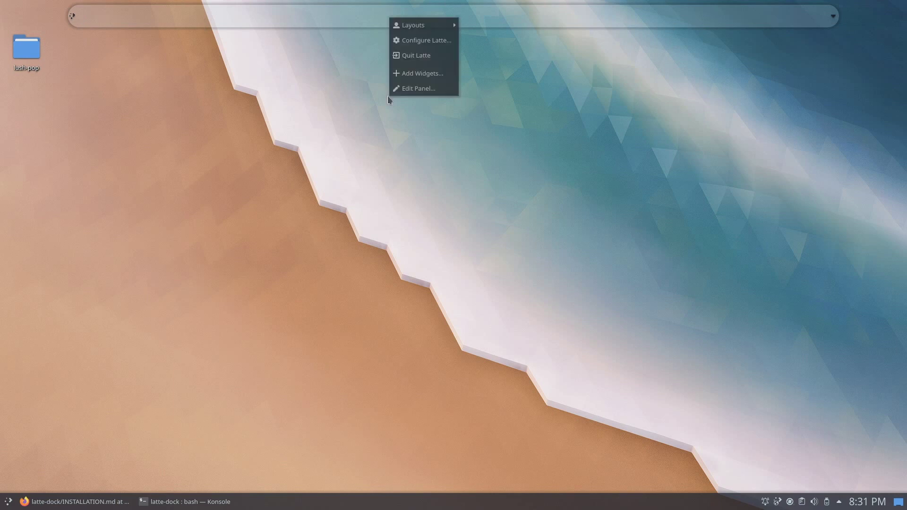
click(401, 76)
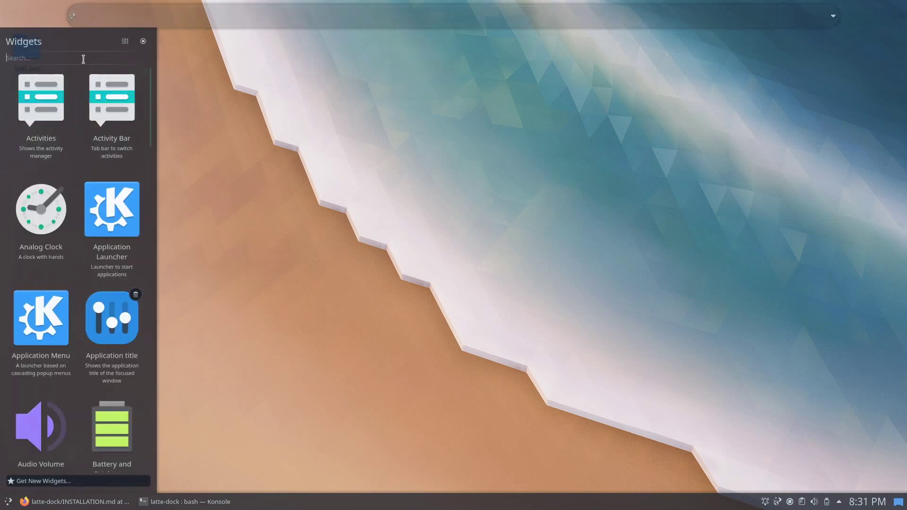
text(globa)
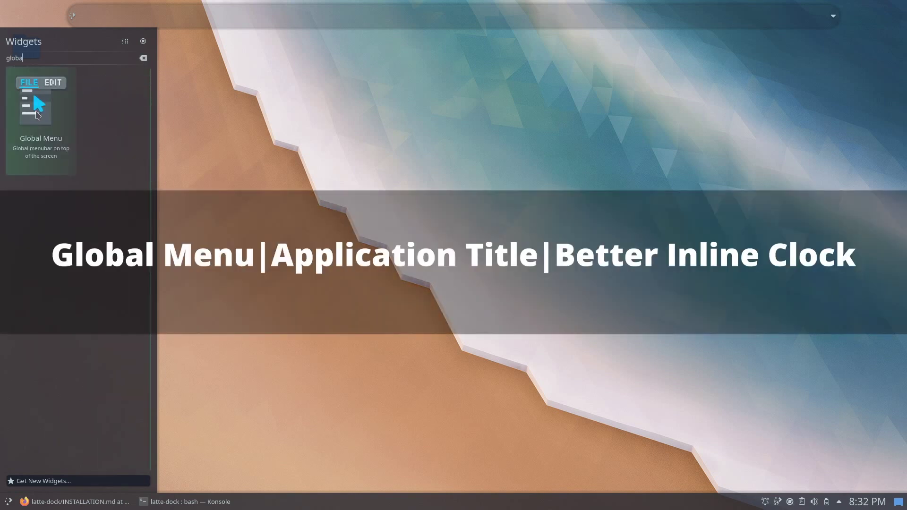
drag(41, 113, 453, 16)
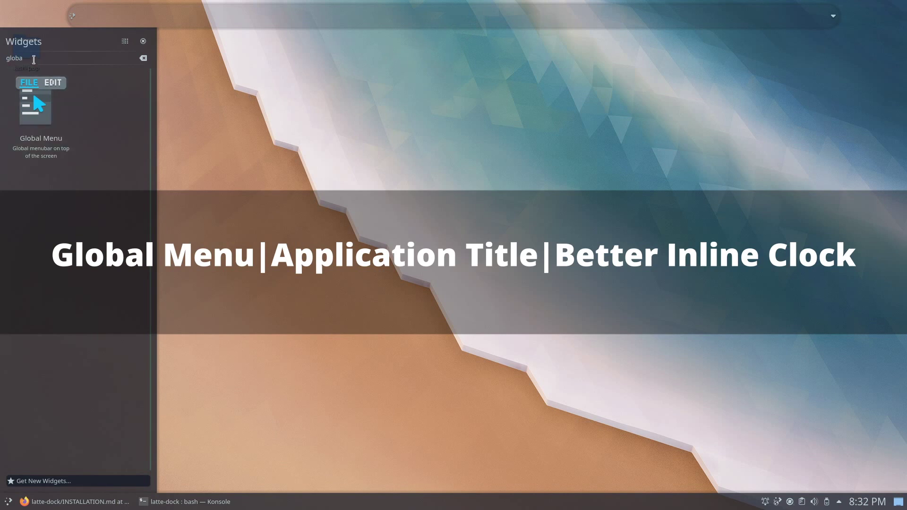
Search the new Plasma widgets downloader for 'latte' add-ons, then close the widget browser.
key(BackSpace)
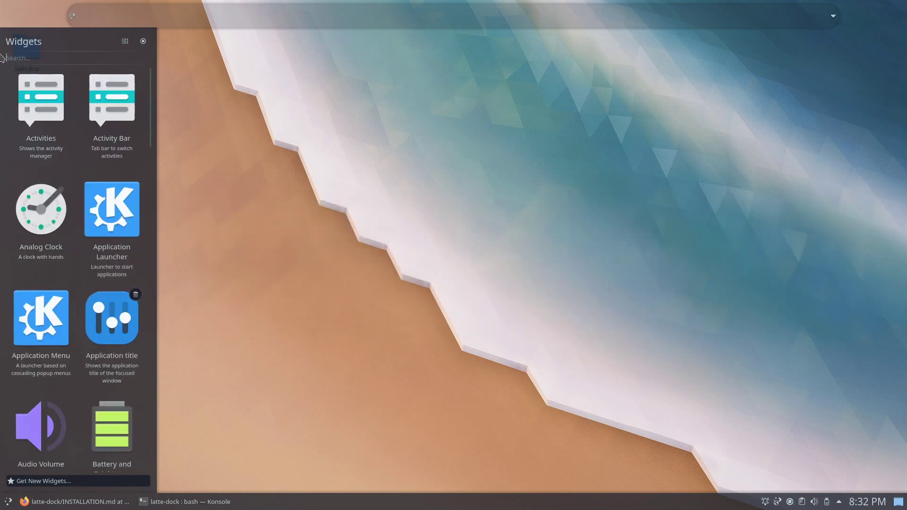
scroll(36, 331, down, 5)
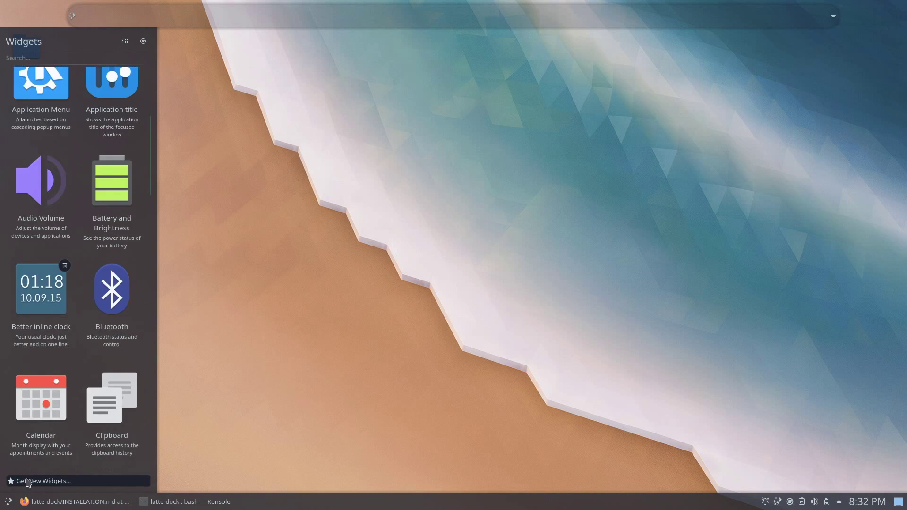
scroll(26, 472, down, 4)
click(43, 482)
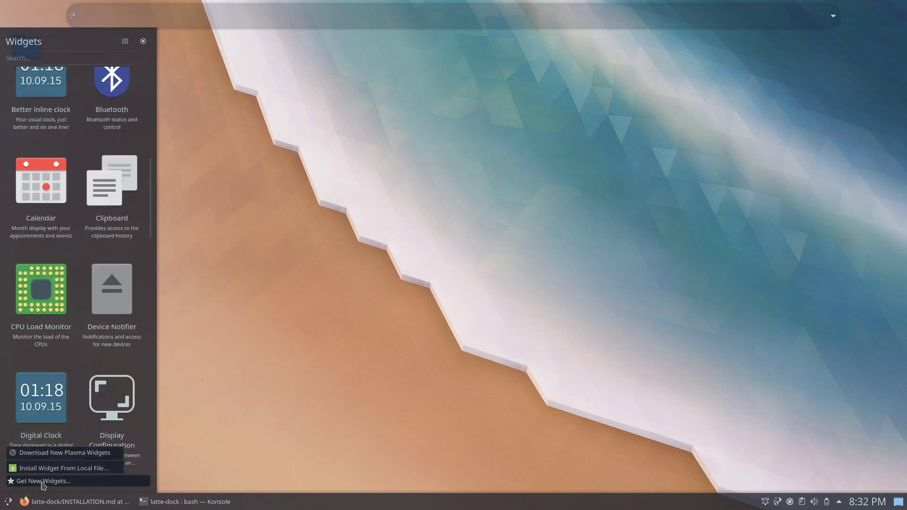
click(38, 453)
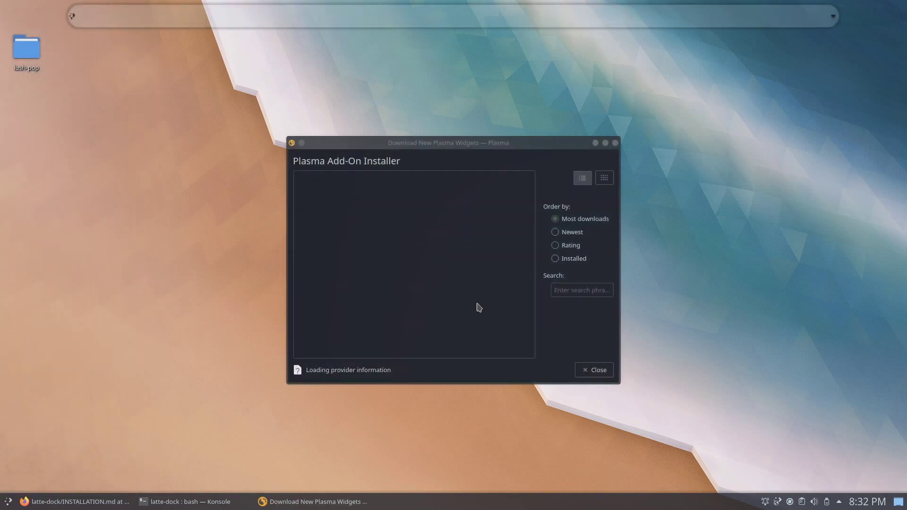
click(581, 290)
text(latte)
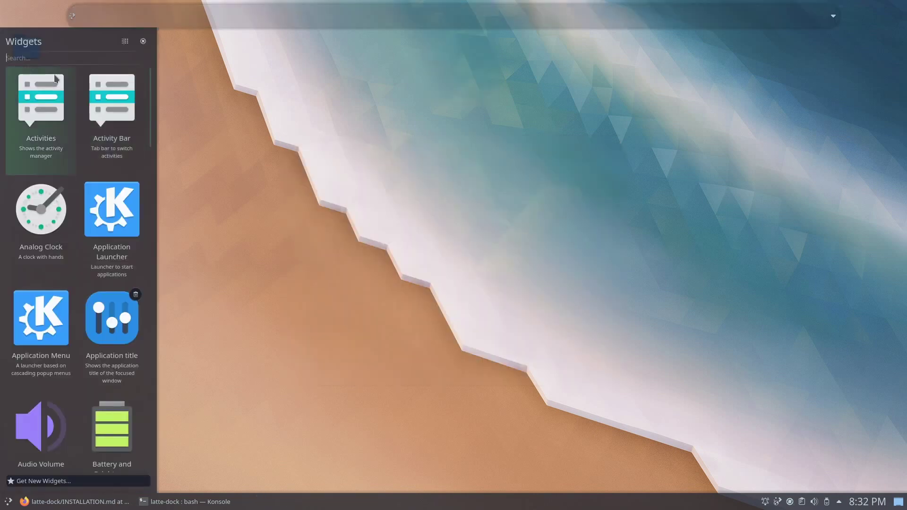
click(497, 17)
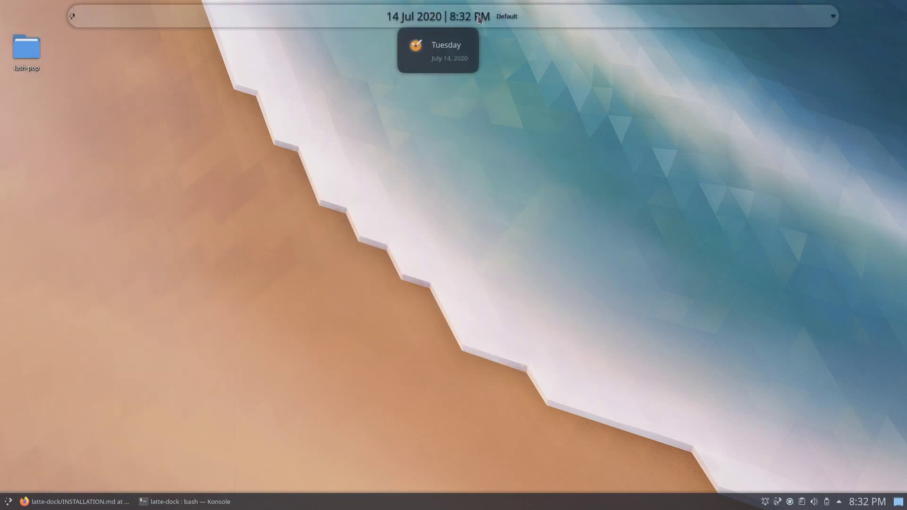
In panel edit mode, move the inline clock to the right end of the top dock.
right_click(468, 17)
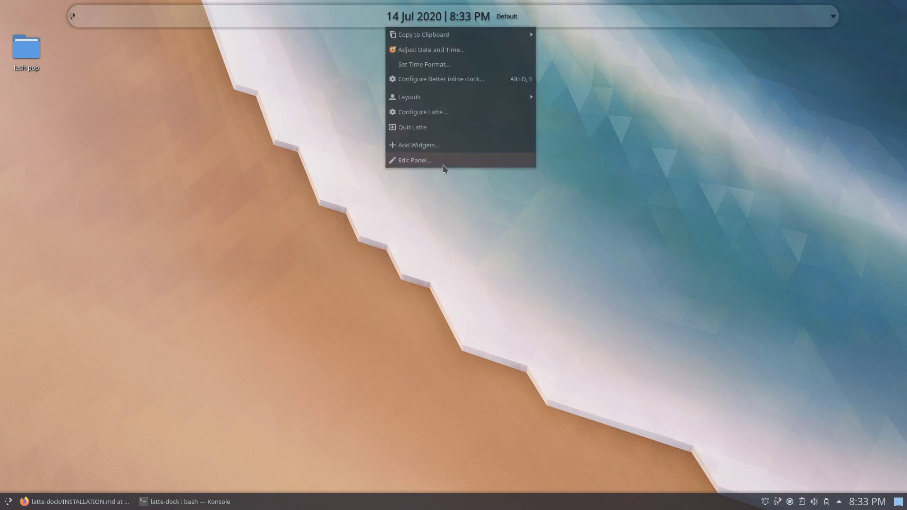
click(442, 164)
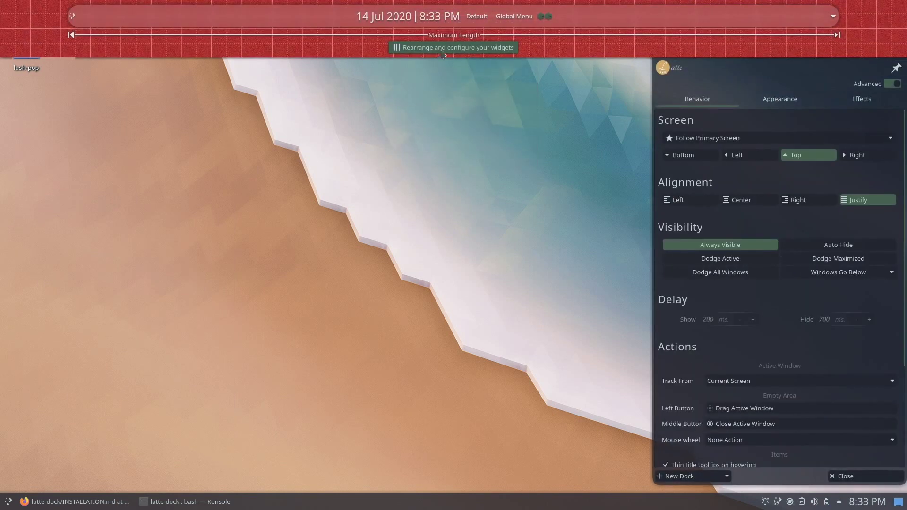
click(464, 45)
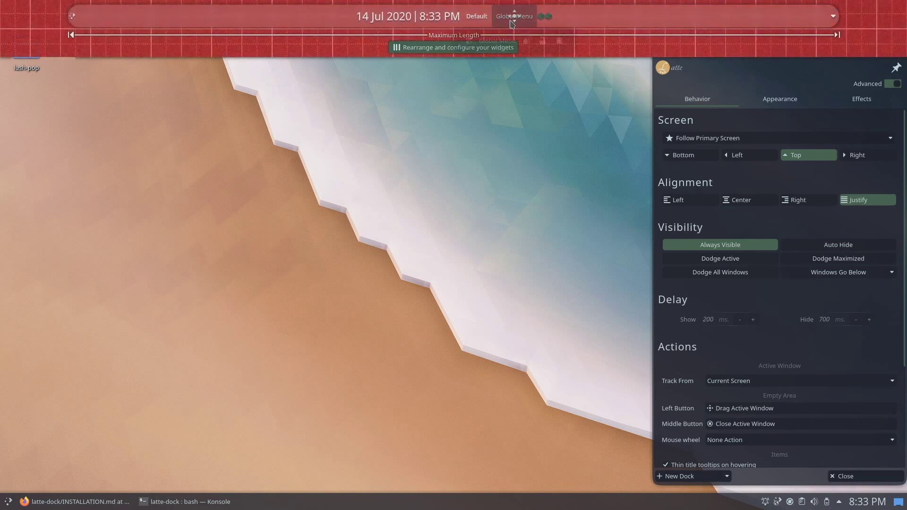
mouse_move(422, 18)
drag(421, 17, 786, 18)
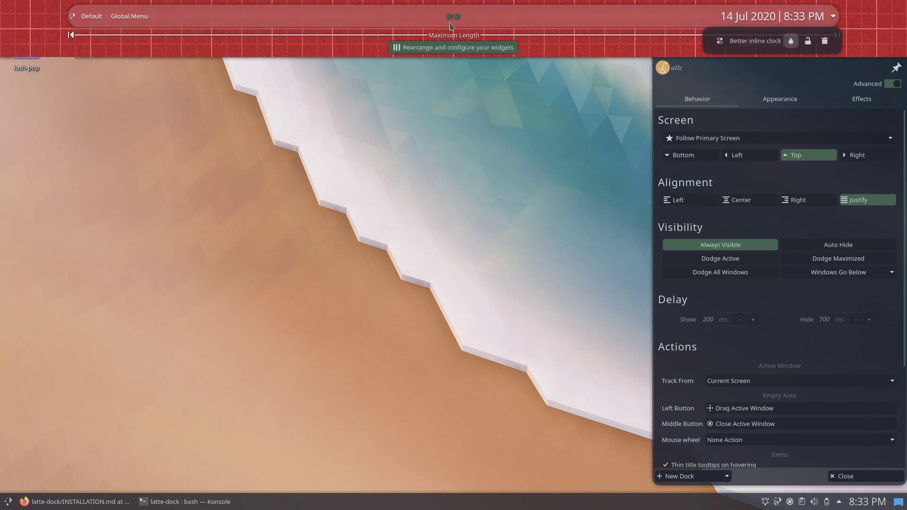
Move the Application title and Global Menu widgets to the dock's centre.
mouse_move(115, 22)
drag(122, 24, 439, 19)
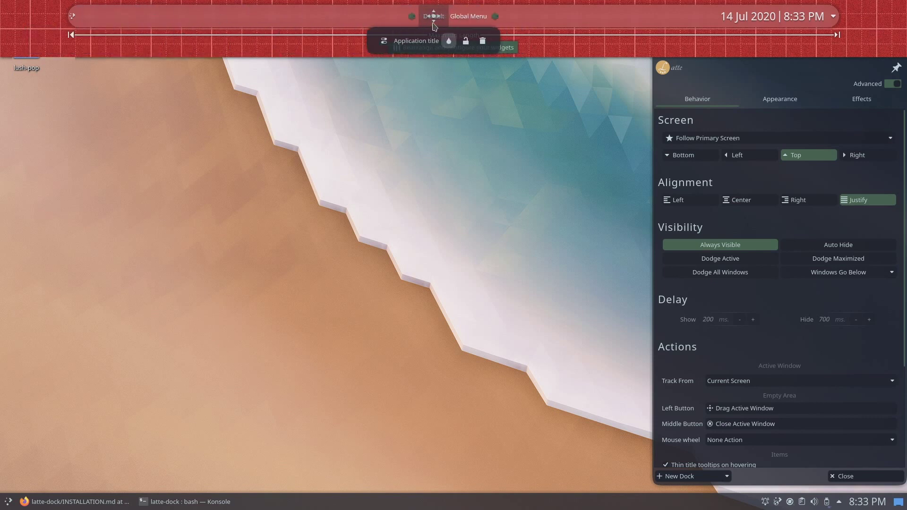
mouse_move(73, 18)
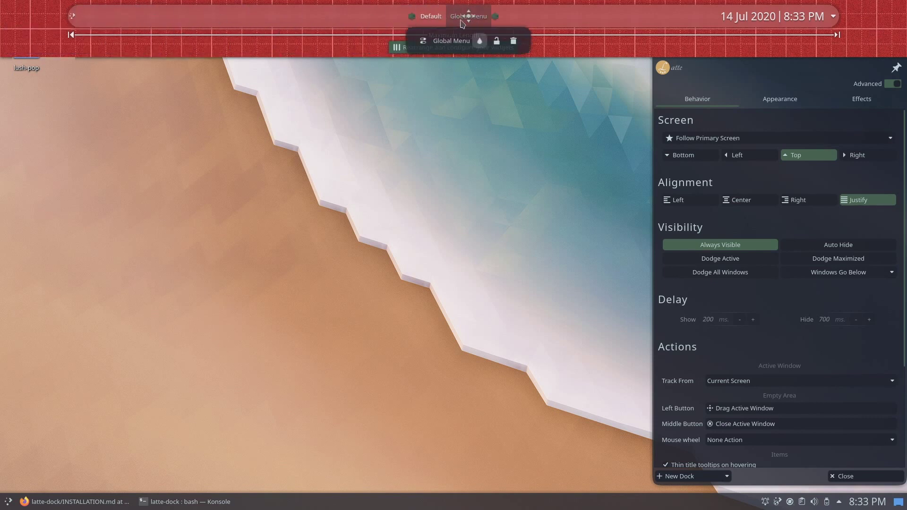
mouse_move(793, 18)
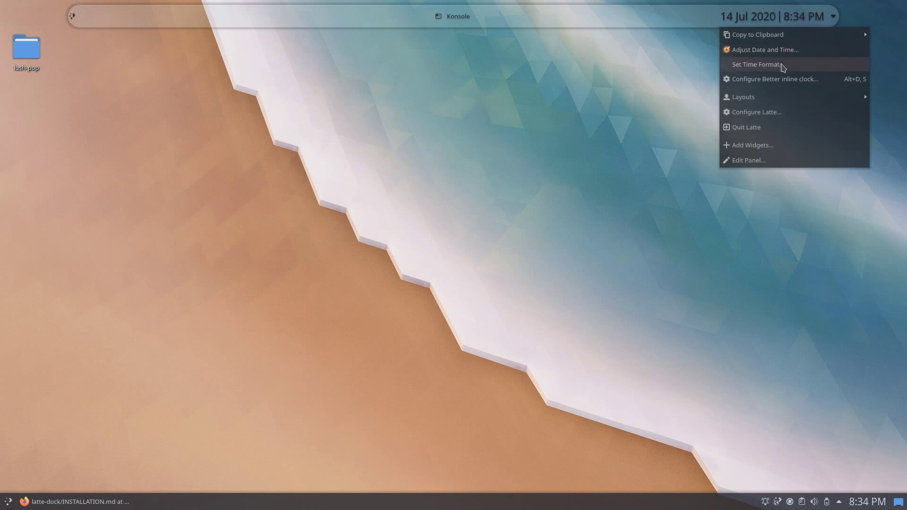
Switch the Better inline clock to a custom MMM d date format and apply.
click(779, 79)
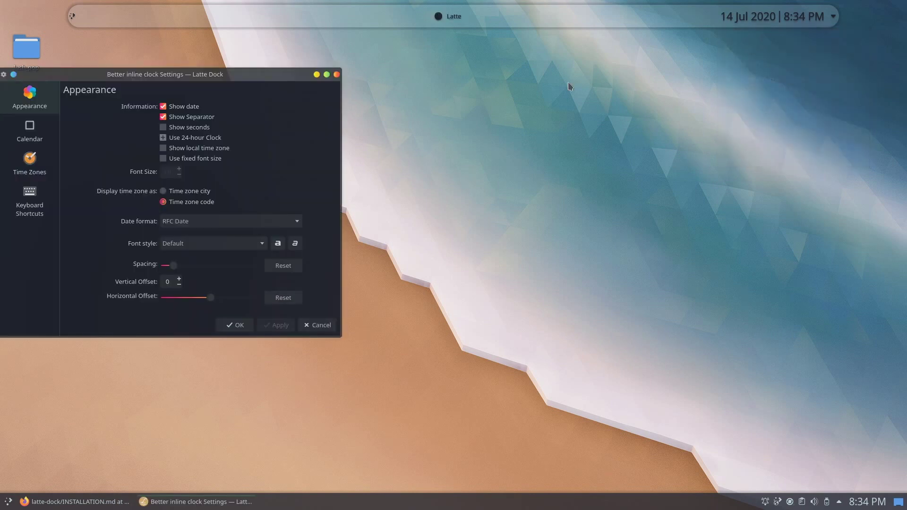
drag(167, 77, 415, 78)
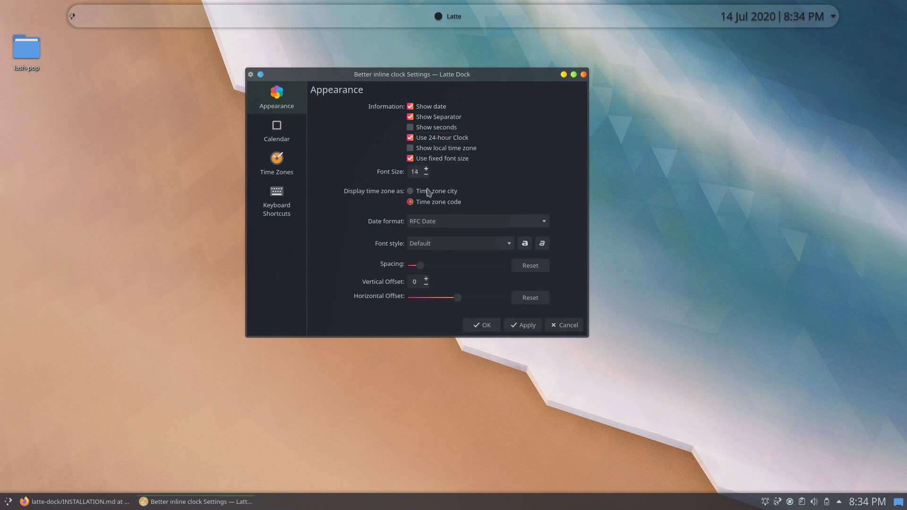
click(544, 221)
click(441, 296)
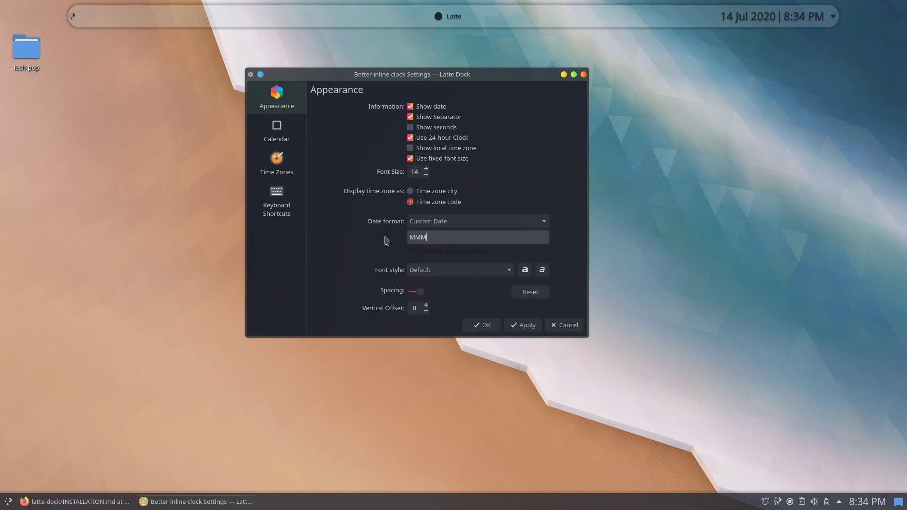
click(522, 325)
Set the clock font to Ubuntu and widen its spacing, then apply and confirm.
mouse_move(793, 21)
click(507, 274)
scroll(501, 326, down, 20)
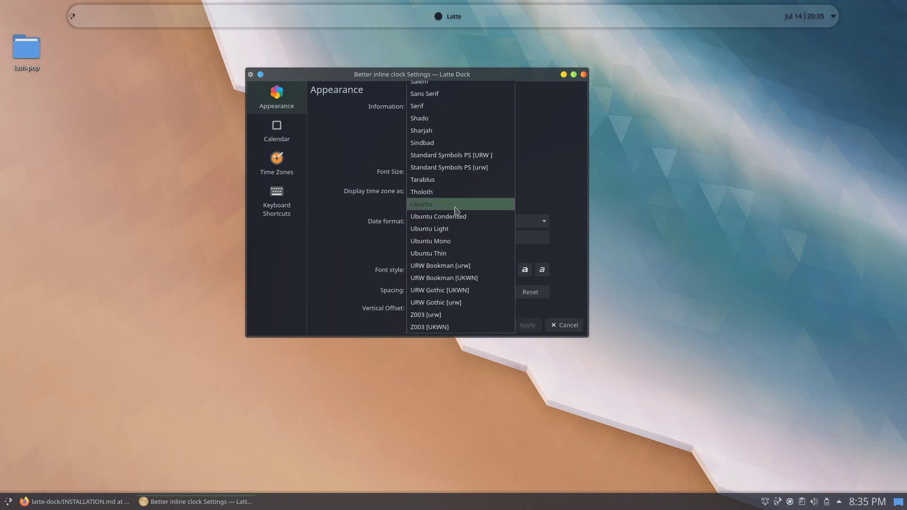
click(454, 204)
scroll(548, 298, down, 1)
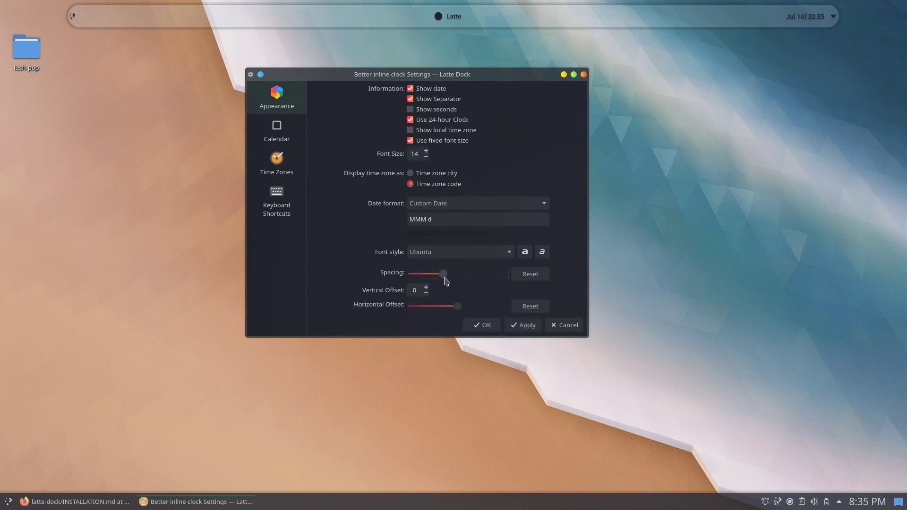
drag(449, 274, 468, 274)
click(524, 326)
key(Return)
Set the dock's Indicators Padding Length to 80 % in the Effects settings.
right_click(554, 20)
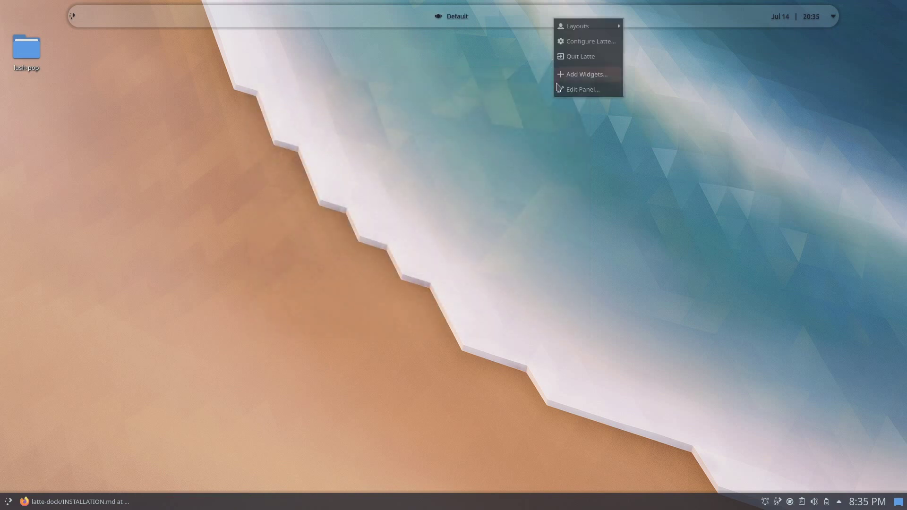
click(562, 90)
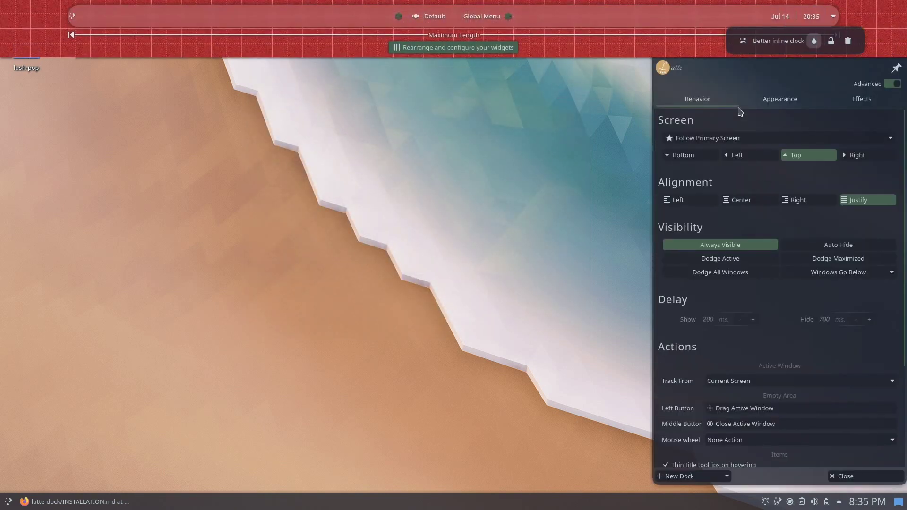
click(839, 104)
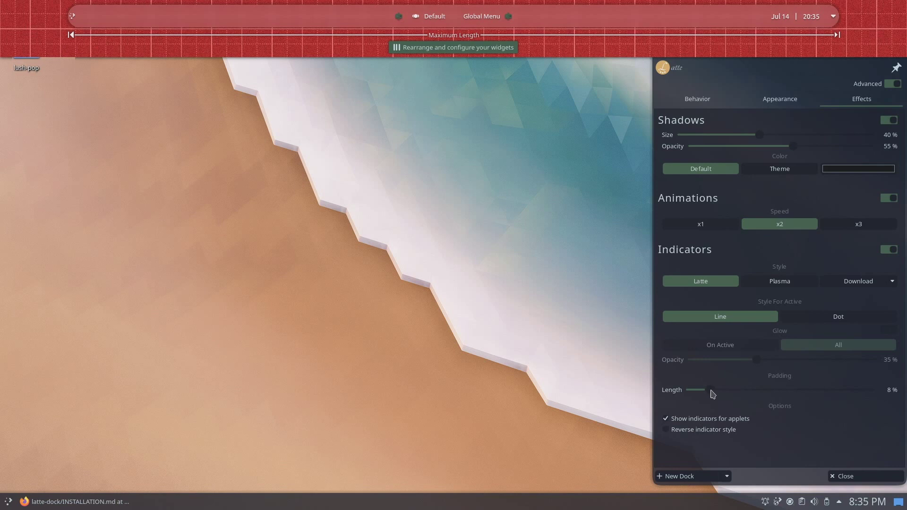
drag(747, 391, 775, 390)
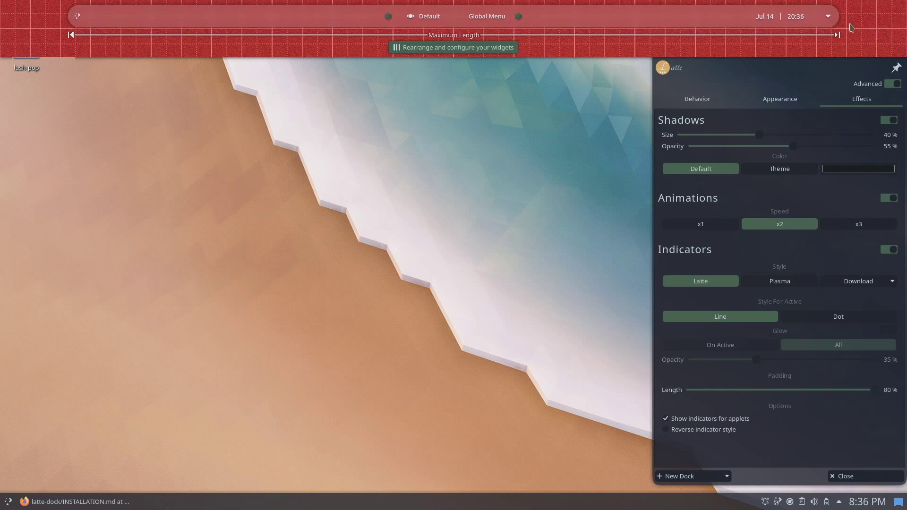
drag(874, 390, 818, 392)
click(841, 476)
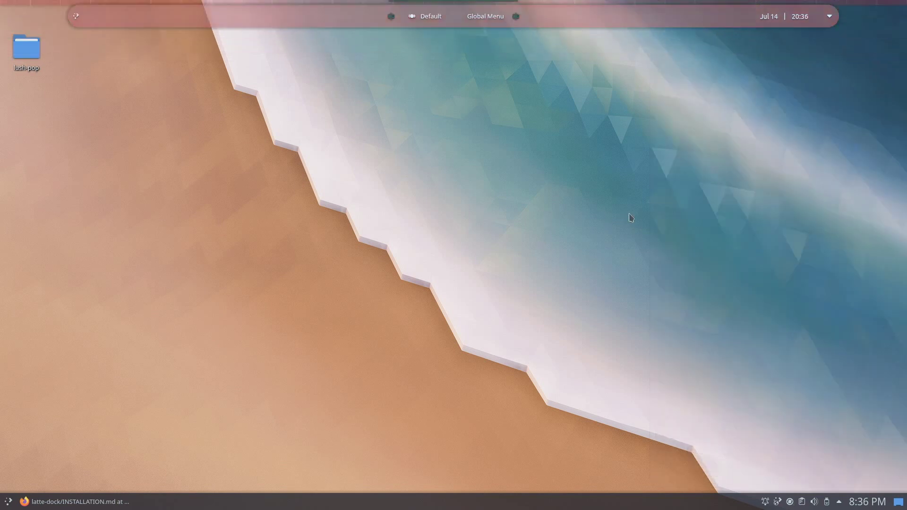
Open a terminal to test its global menu and the notifications panel, then close it.
key(ctrl+alt+t)
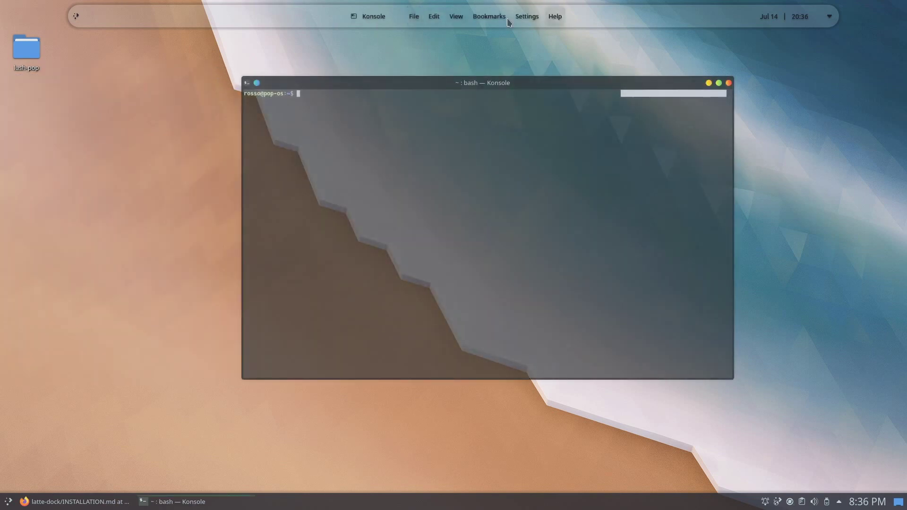
click(506, 18)
click(829, 16)
key(Escape)
click(728, 83)
Browse to lush-pop/icon.png and set it as the Application Launcher's icon.
right_click(81, 15)
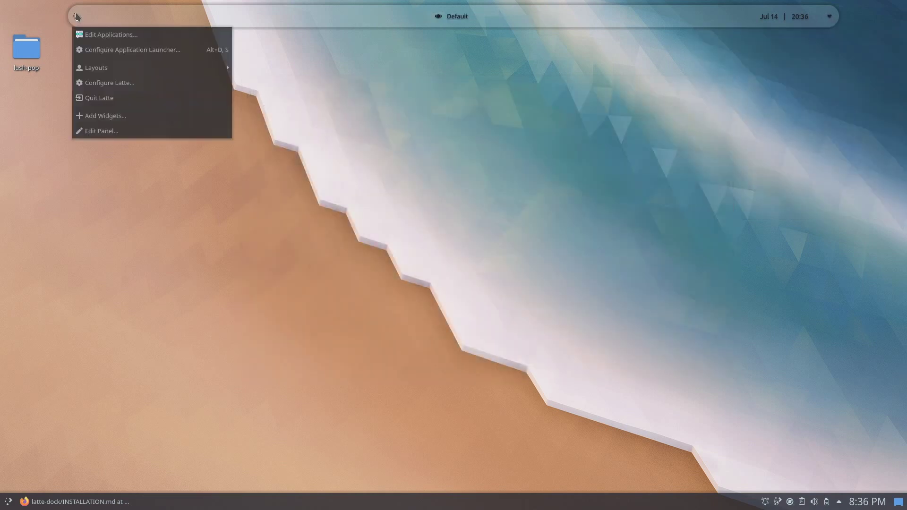
click(89, 49)
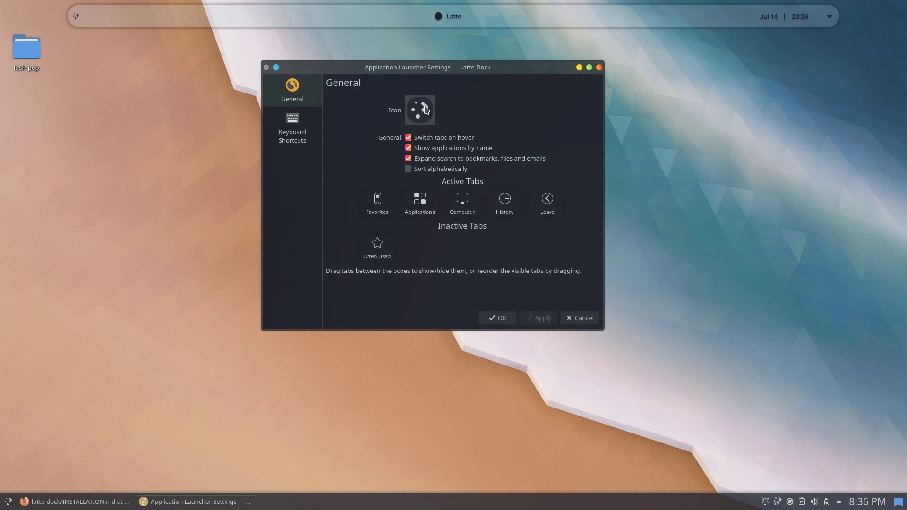
click(425, 110)
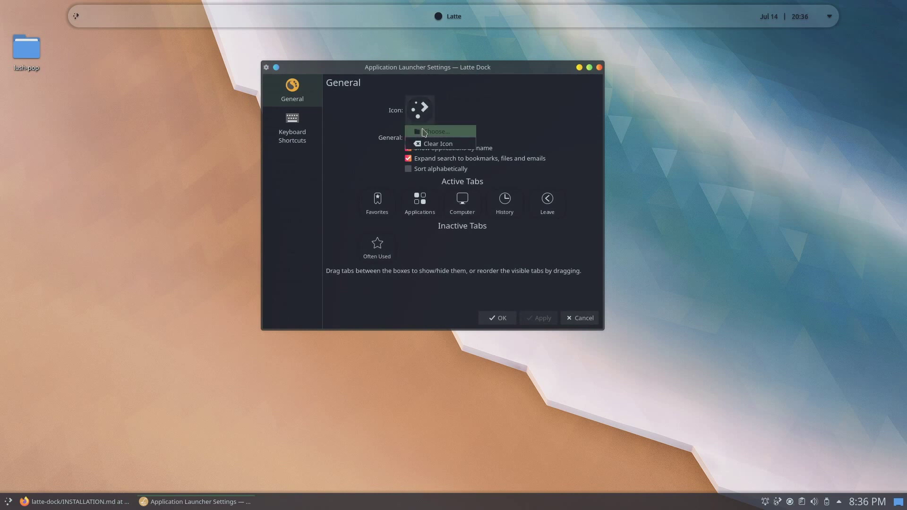
click(425, 132)
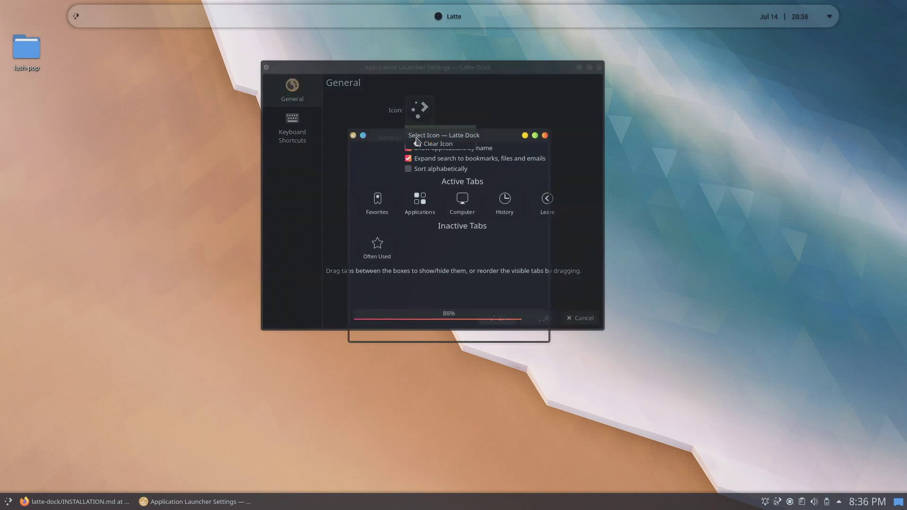
click(373, 187)
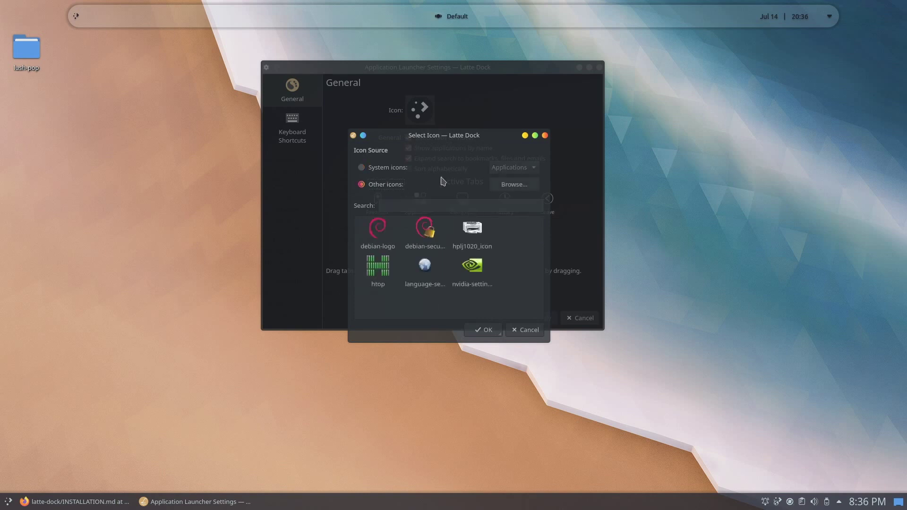
click(511, 184)
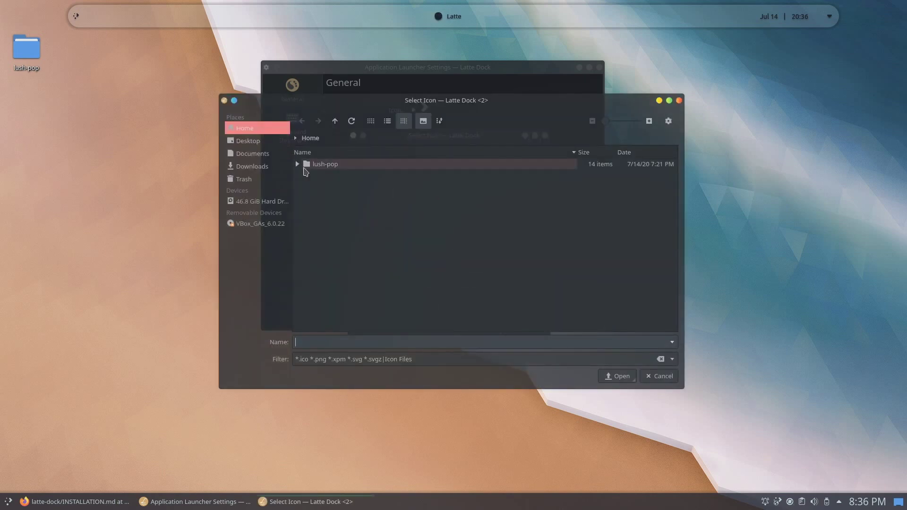
click(297, 163)
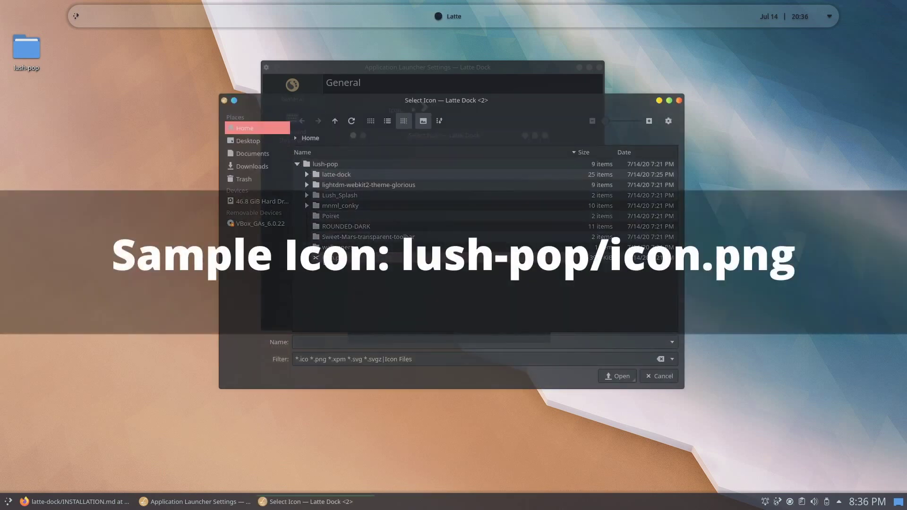
click(334, 258)
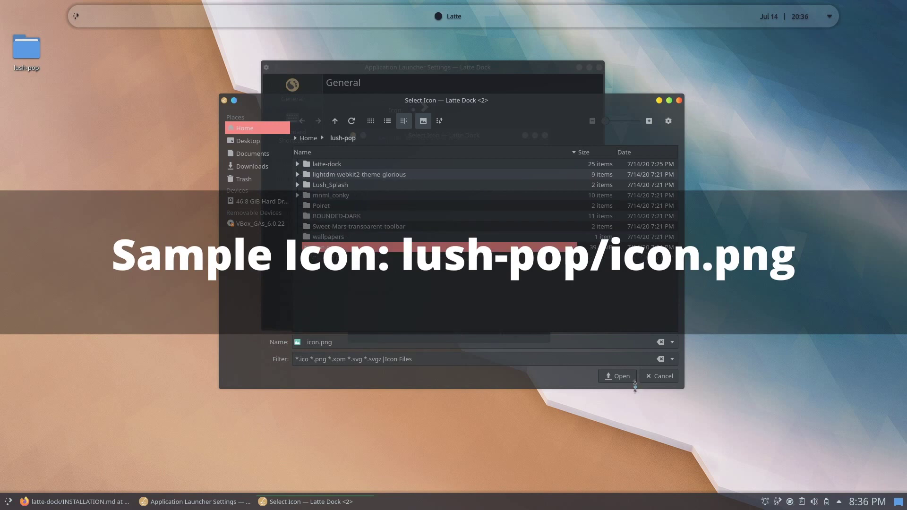
click(609, 377)
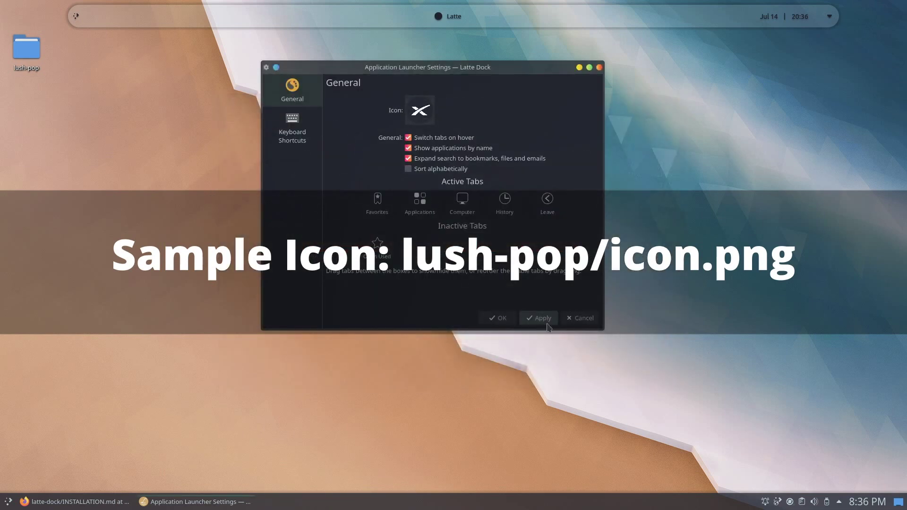
Close the launcher settings and set the wallpaper to lush-pop/wallpapers/wallpaper.jpg, the green mountain-road image.
click(497, 317)
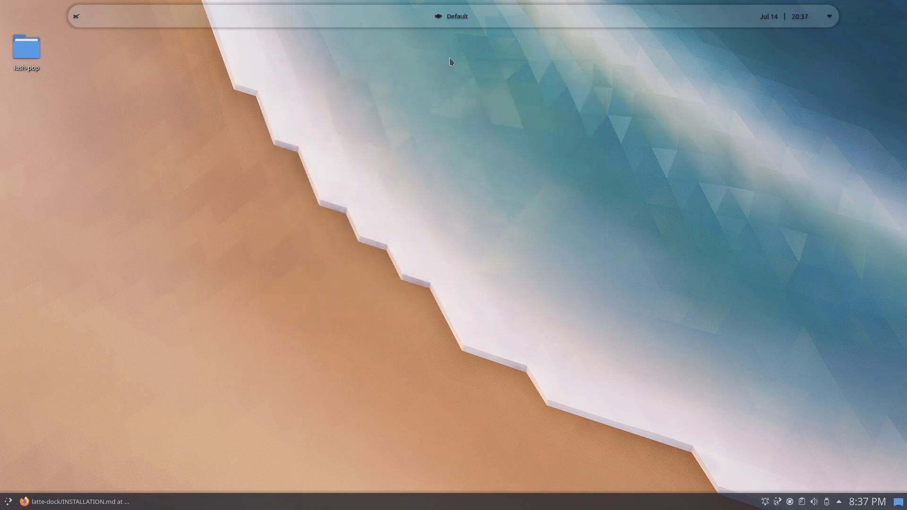
right_click(414, 197)
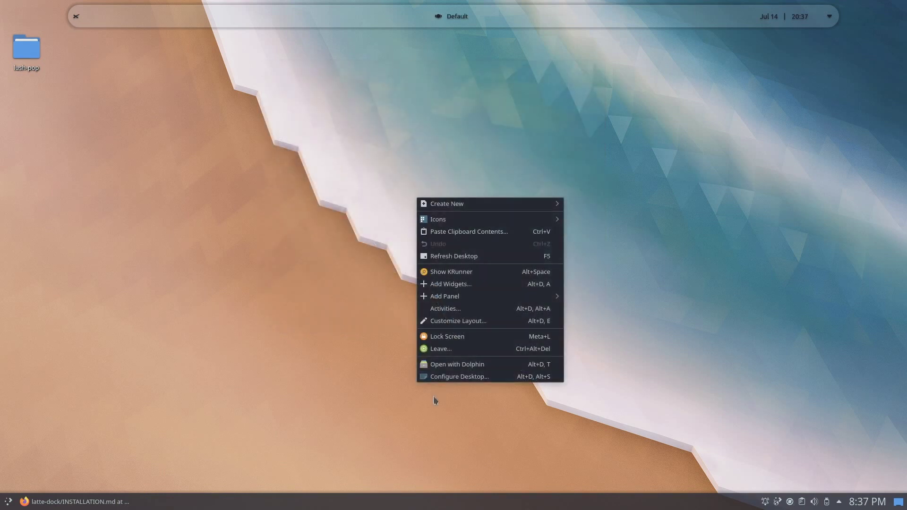
click(454, 375)
click(459, 319)
double_click(326, 252)
scroll(454, 284, up, 2)
scroll(456, 287, down, 2)
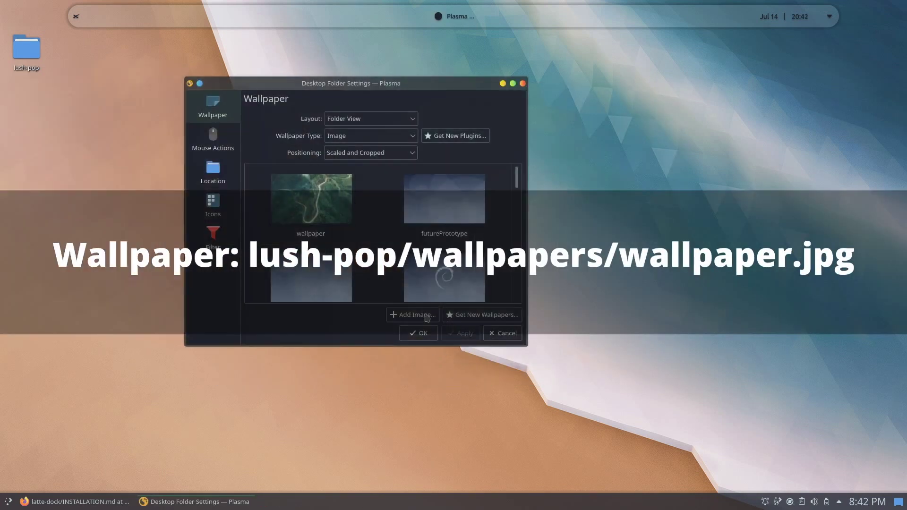
click(426, 315)
key(Escape)
click(311, 198)
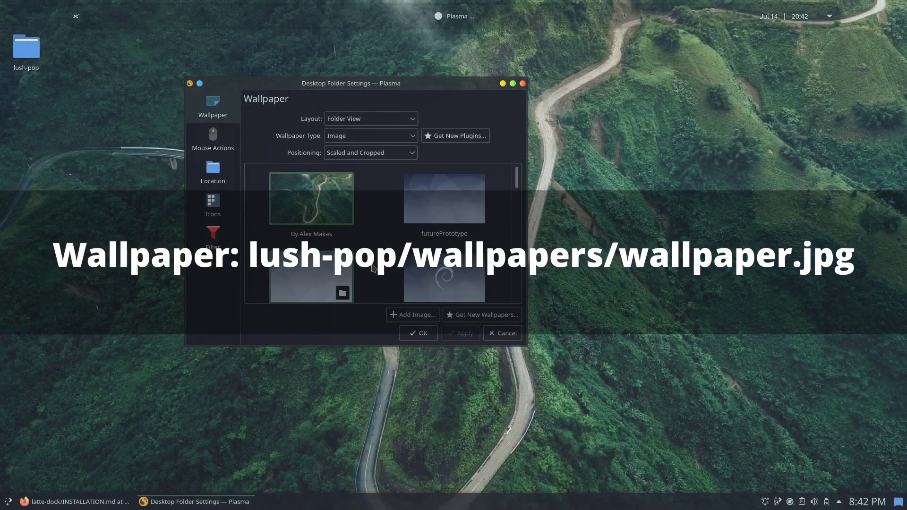
click(418, 334)
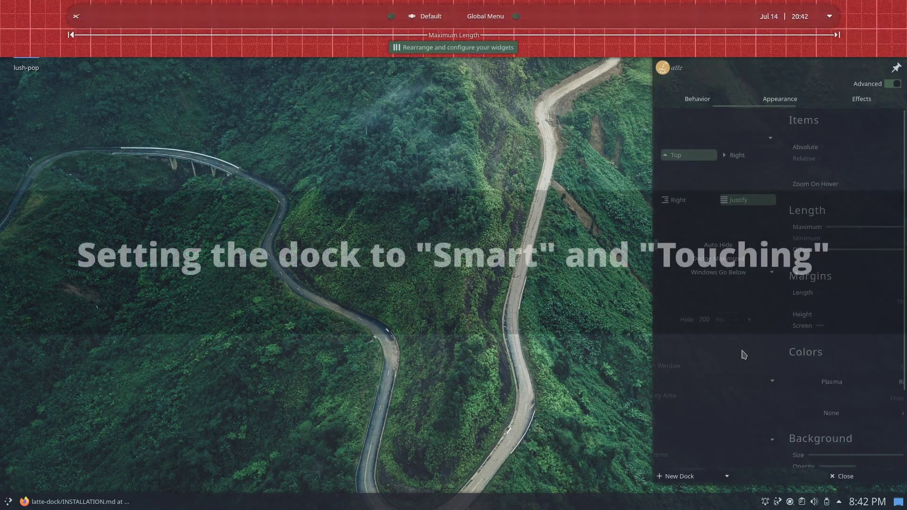
Reopen the top Latte dock's editor and set its colours to Smart with the Touching option.
scroll(782, 444, down, 3)
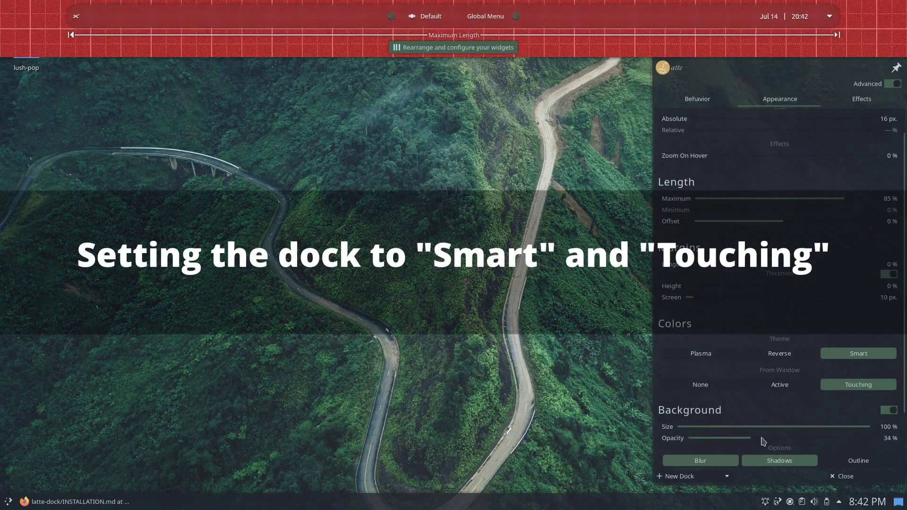
key(Escape)
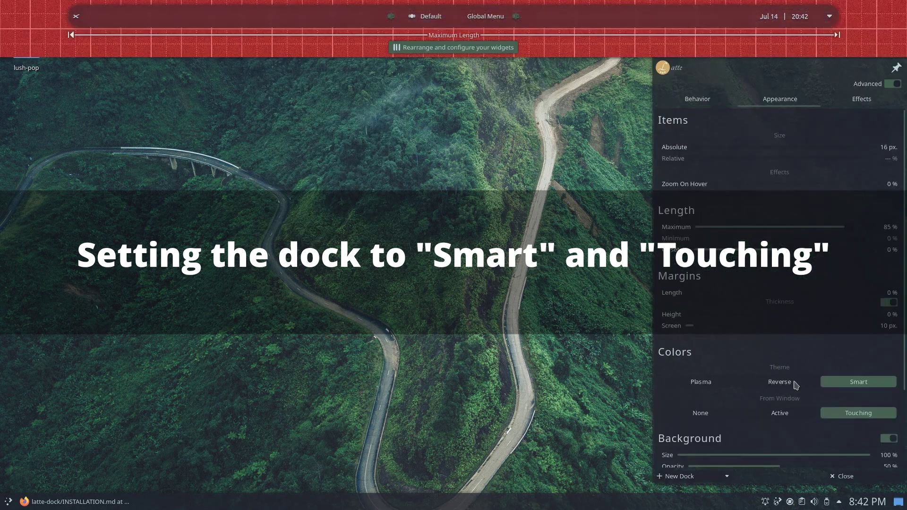
key(Escape)
right_click(184, 16)
click(208, 94)
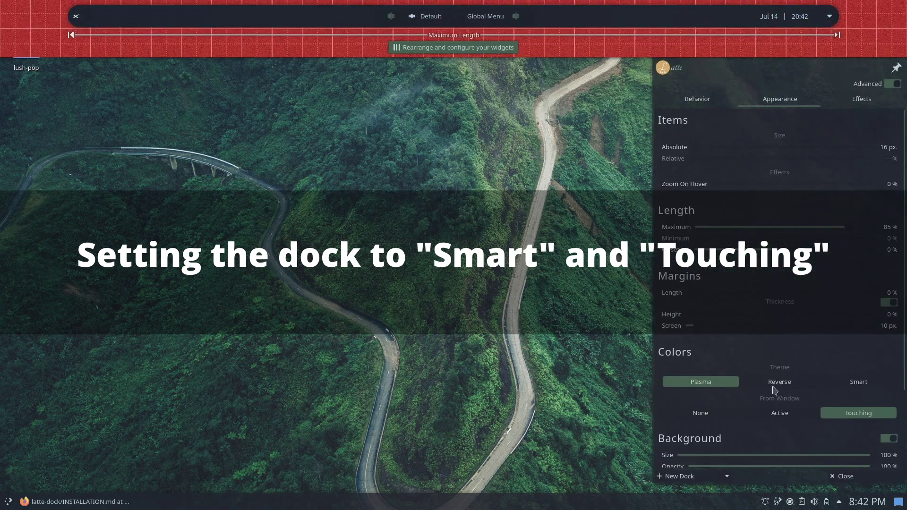
click(842, 383)
key(Escape)
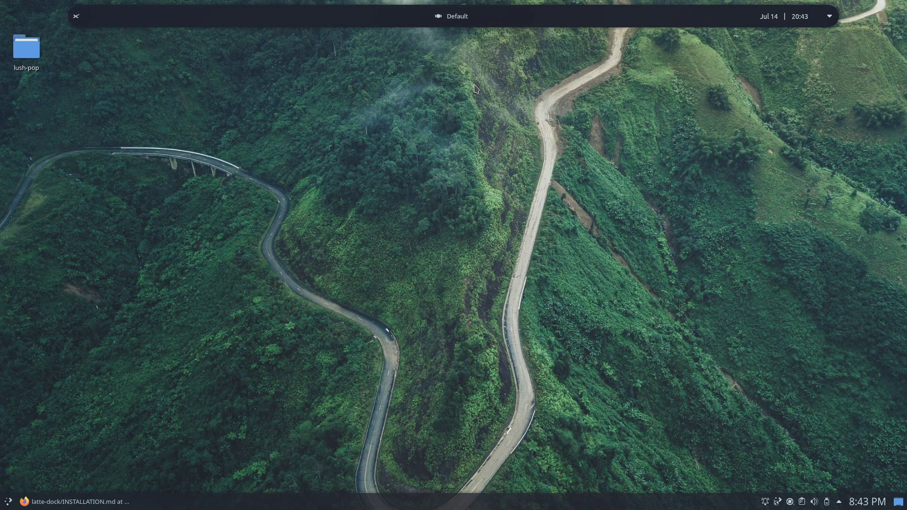
Launch Kvantum Manager and install the Sweet-Mars-transparent-toolbar theme folder from lush-pop.
key(alt+space)
text(kvantu)
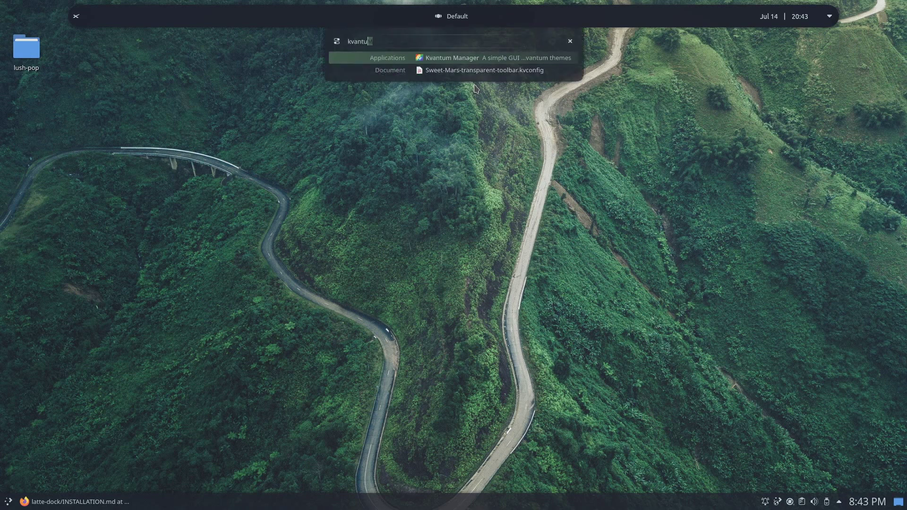
key(Return)
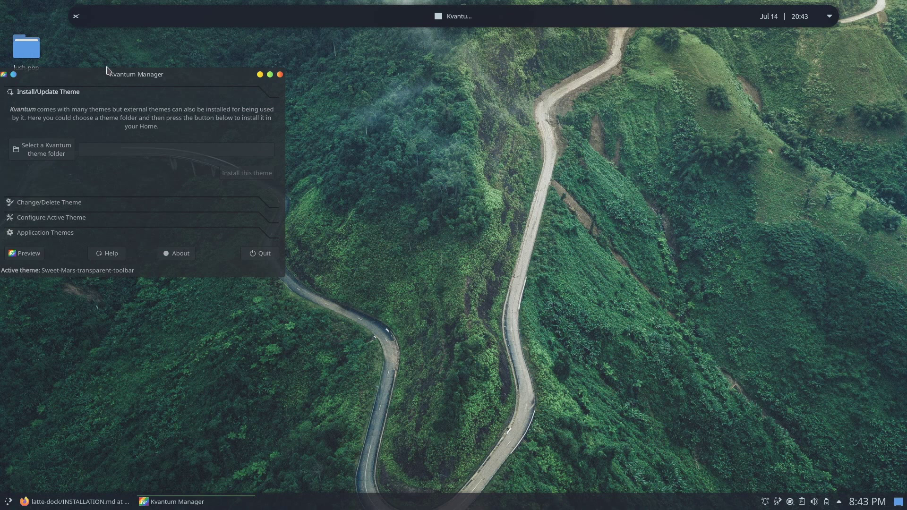
drag(107, 70, 373, 71)
click(308, 149)
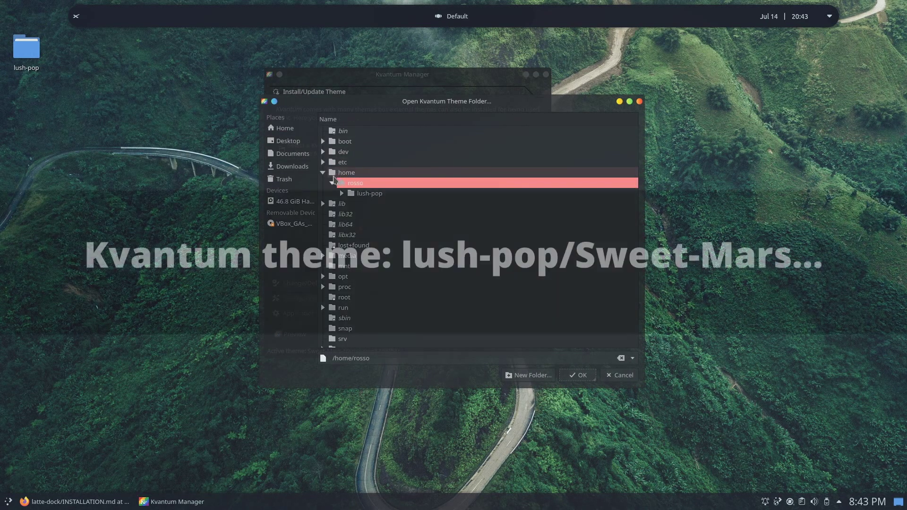
click(341, 194)
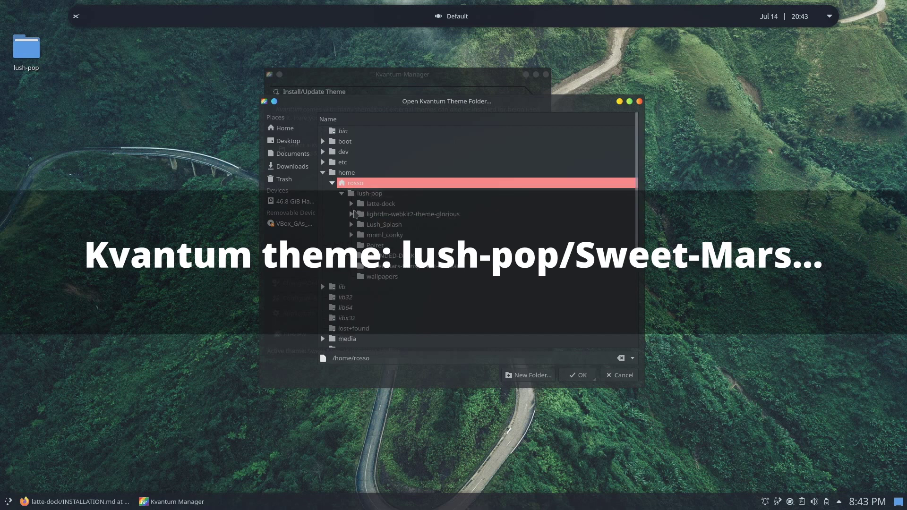
click(365, 267)
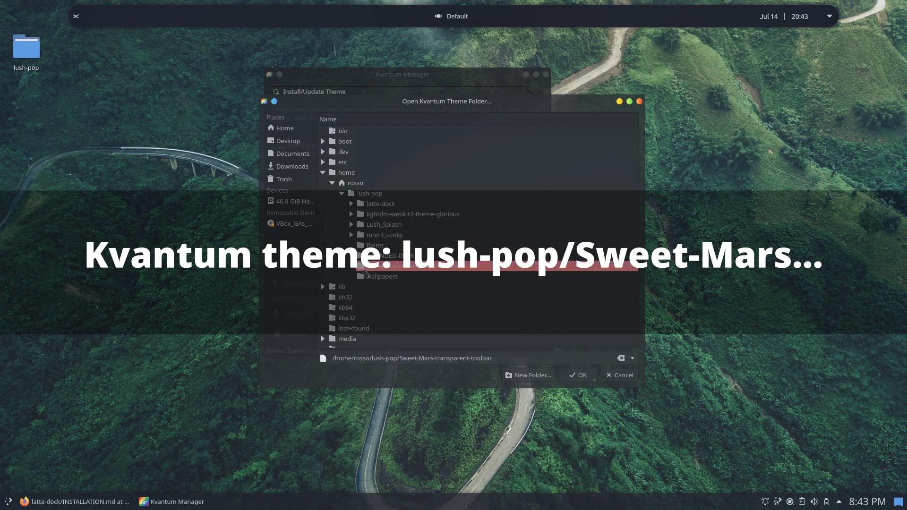
click(583, 377)
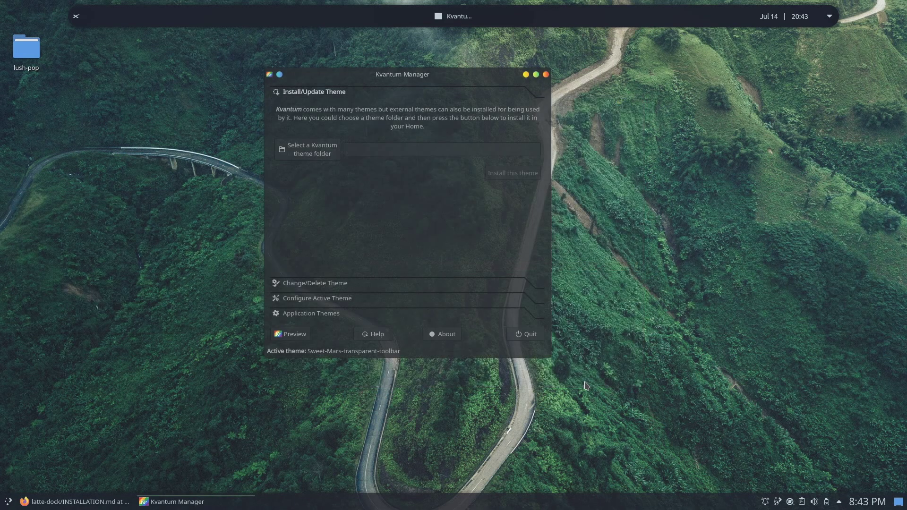
click(510, 173)
click(402, 220)
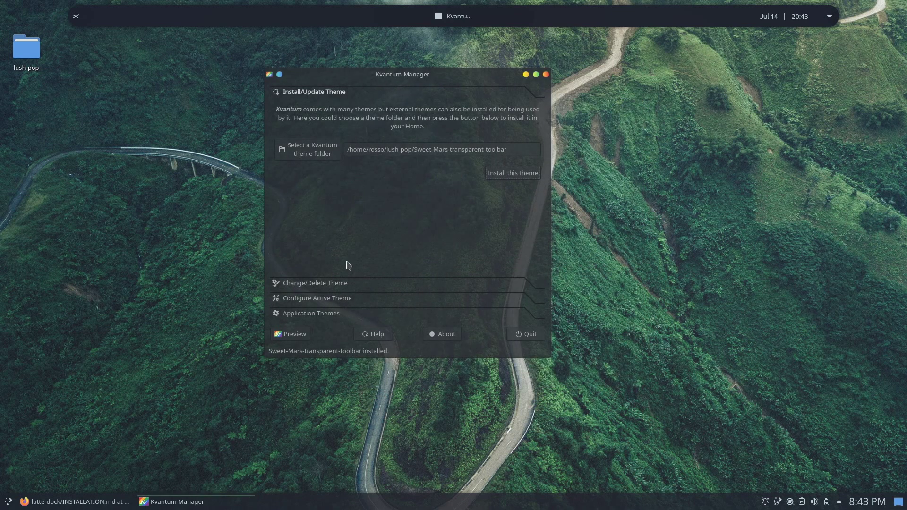
Switch the active Kvantum theme to Sweet-Mars-transparent-toolbar.
click(310, 283)
click(534, 127)
click(510, 143)
click(510, 143)
click(539, 120)
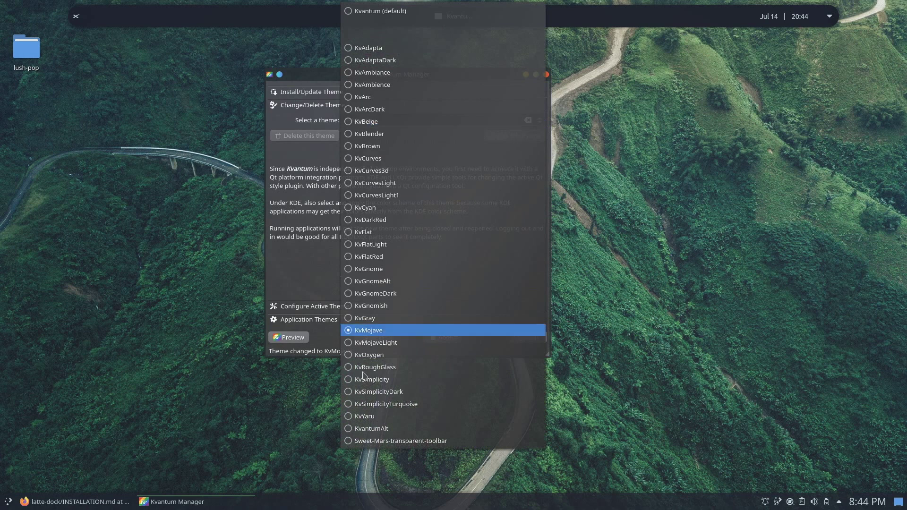
click(362, 440)
click(512, 141)
click(291, 305)
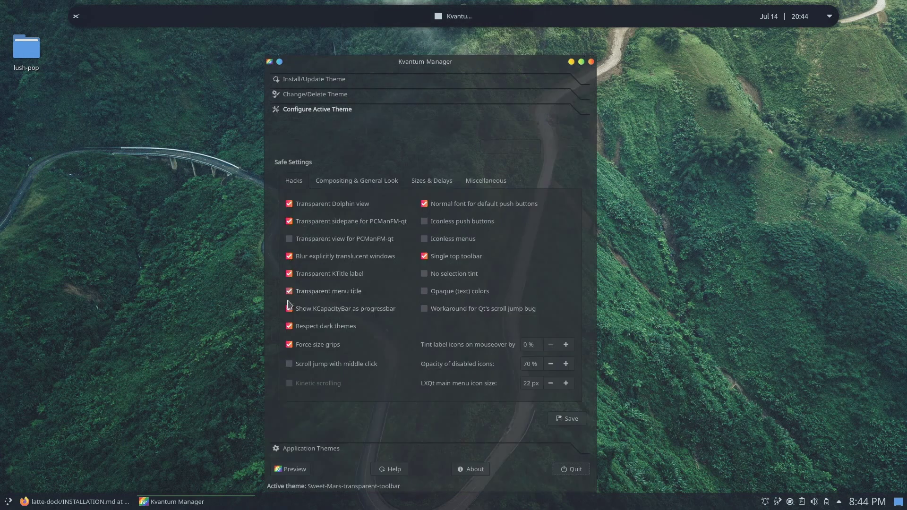
Close Kvantum Manager, then enable and apply the Blur effect in Desktop Effects.
click(571, 469)
right_click(449, 21)
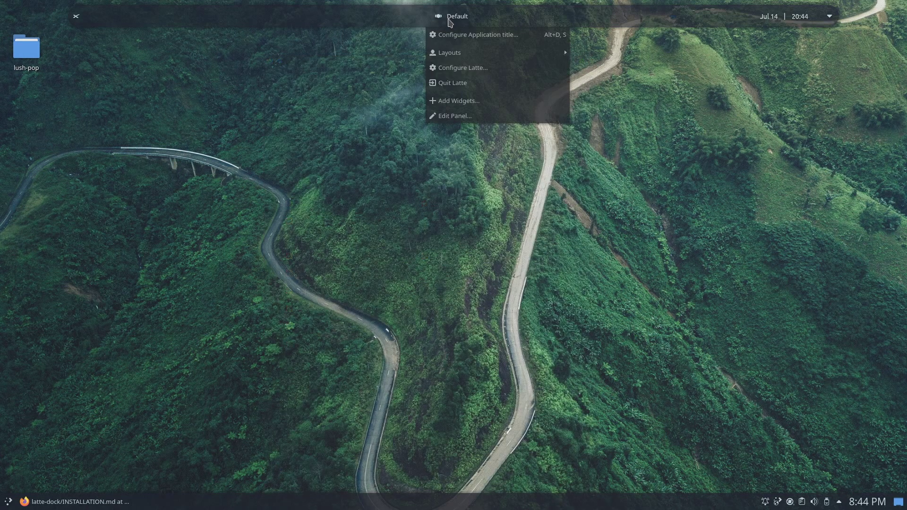
click(388, 112)
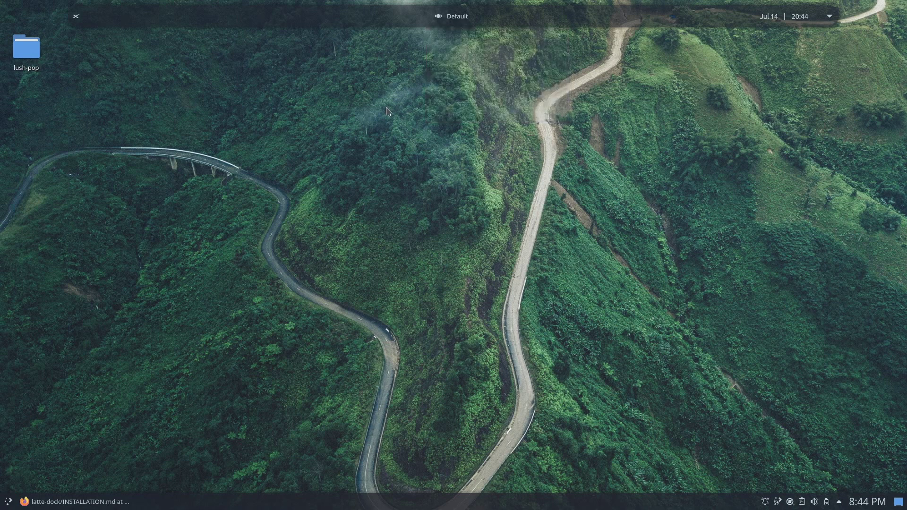
key(alt+space)
text(desktop)
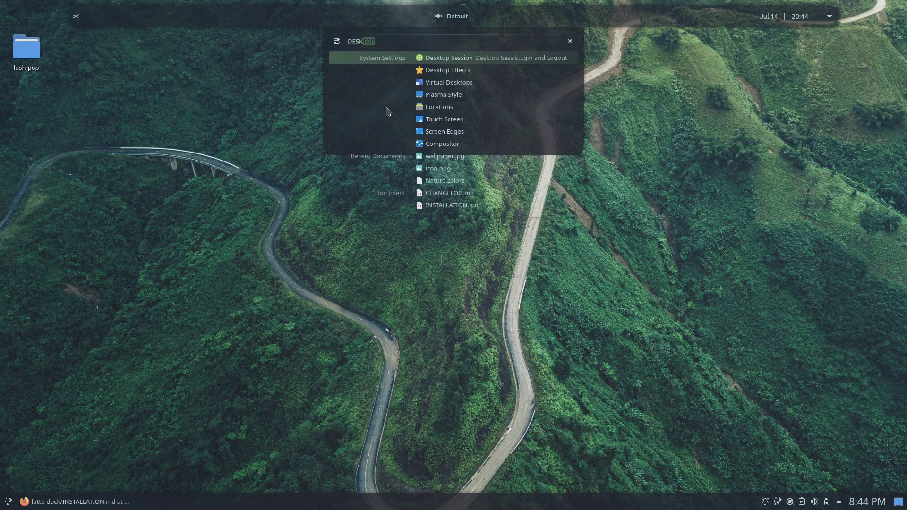
key(Down)
key(Return)
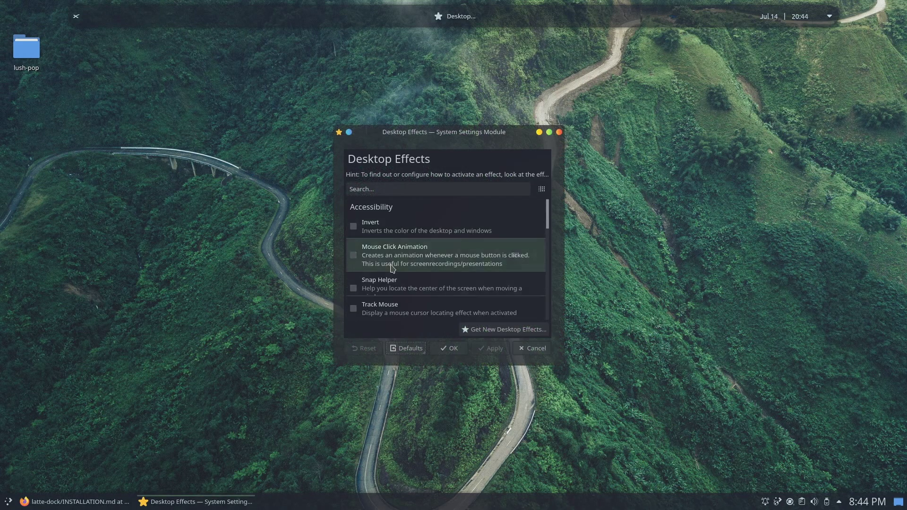
scroll(391, 267, down, 3)
scroll(391, 268, down, 3)
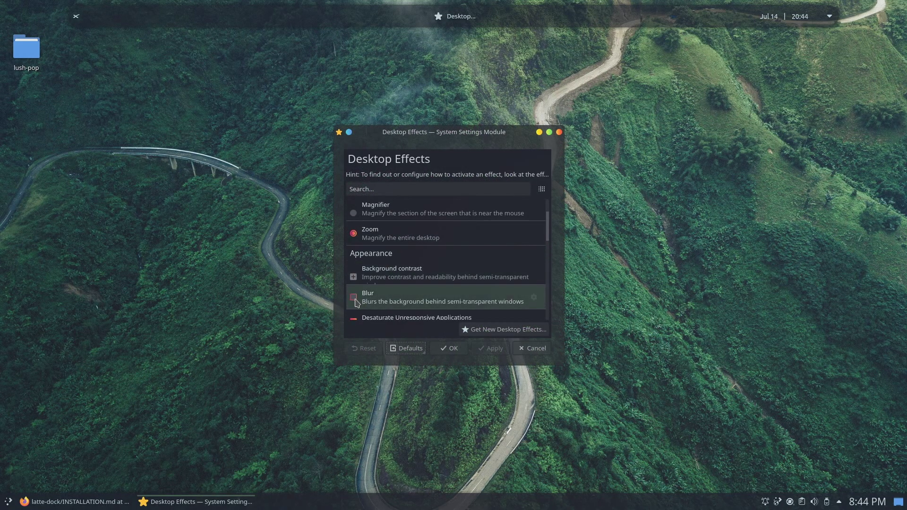
click(354, 298)
click(492, 348)
Set the Blur effect's noise strength to 0 and close Desktop Effects.
scroll(520, 279, down, 1)
click(521, 278)
drag(449, 257, 422, 257)
click(452, 278)
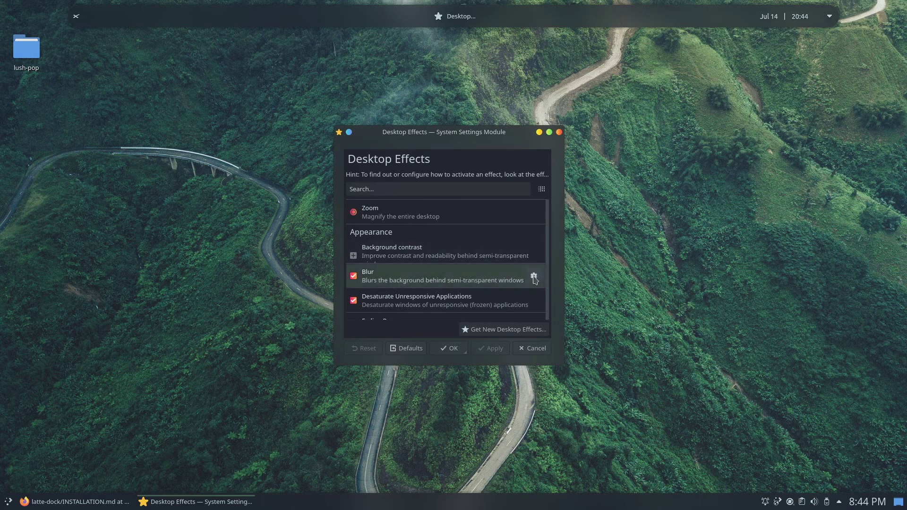
click(533, 278)
click(452, 278)
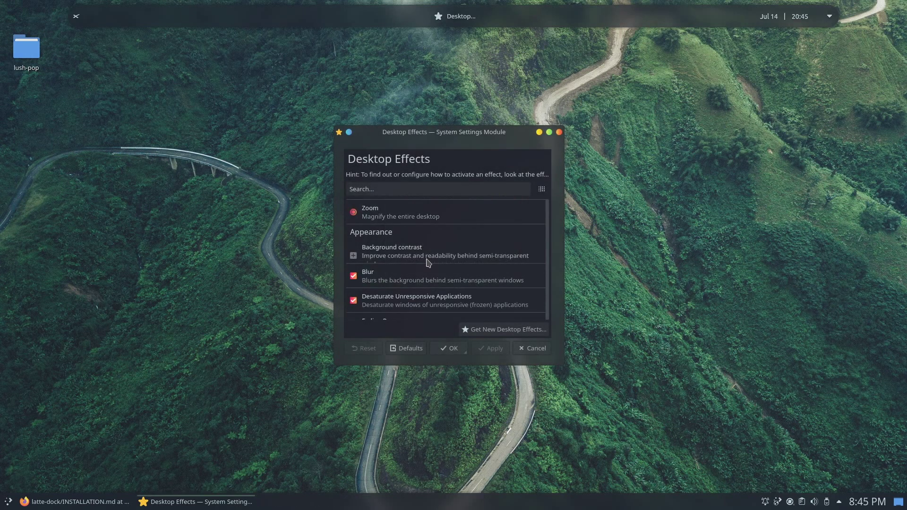
click(533, 278)
click(473, 283)
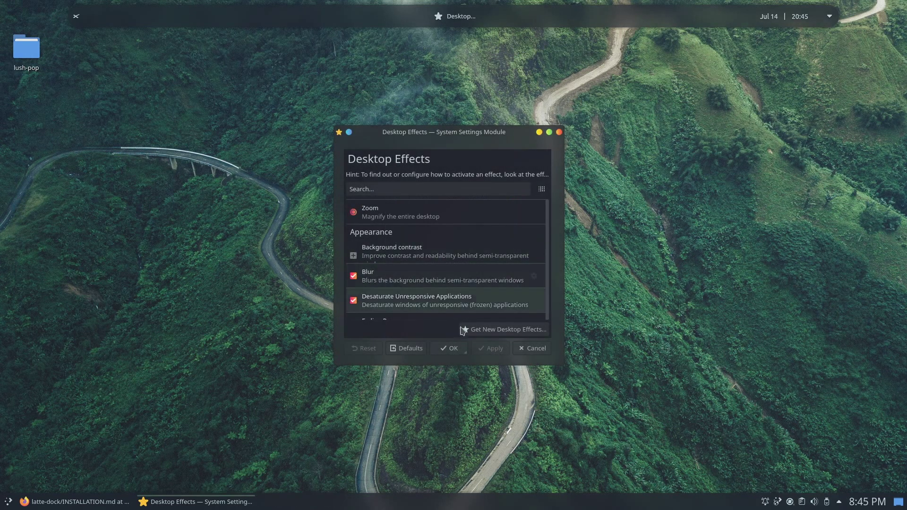
click(558, 132)
Remove the default bottom Plasma panel, leaving only the top Latte bar.
right_click(232, 502)
click(236, 489)
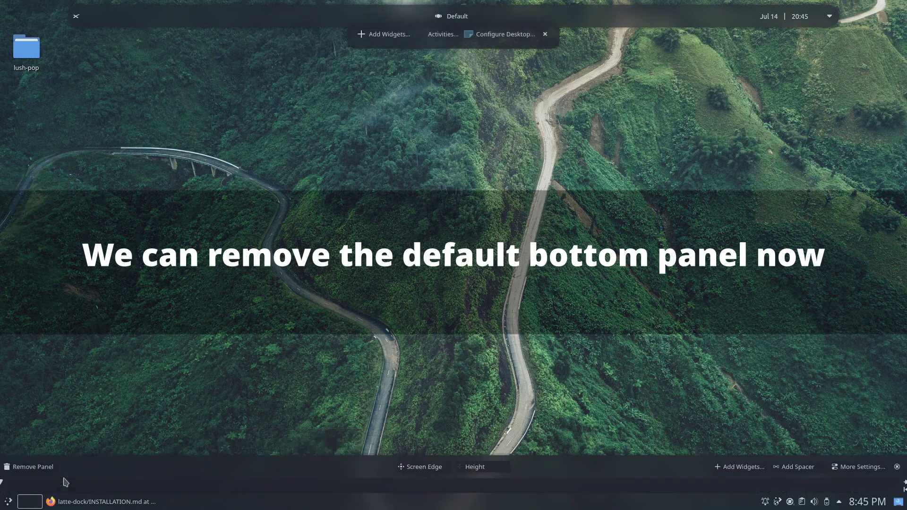
click(30, 466)
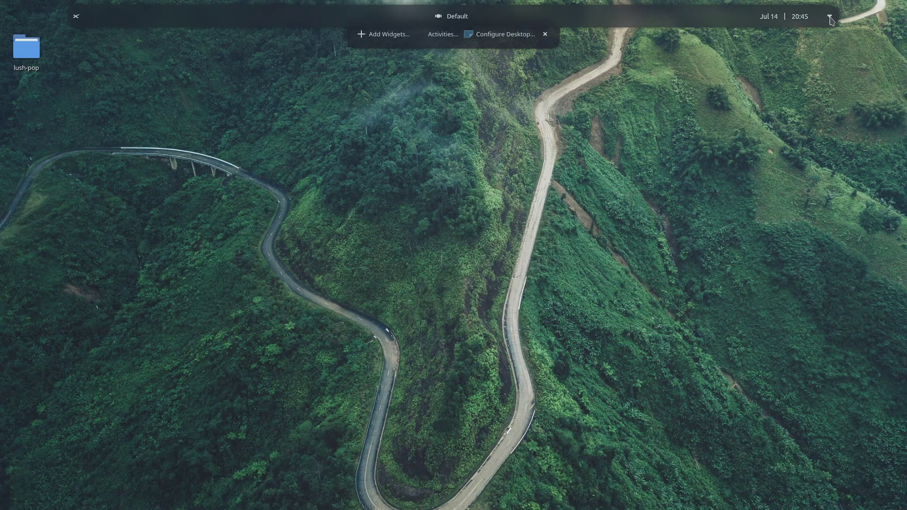
click(829, 18)
right_click(109, 124)
click(161, 305)
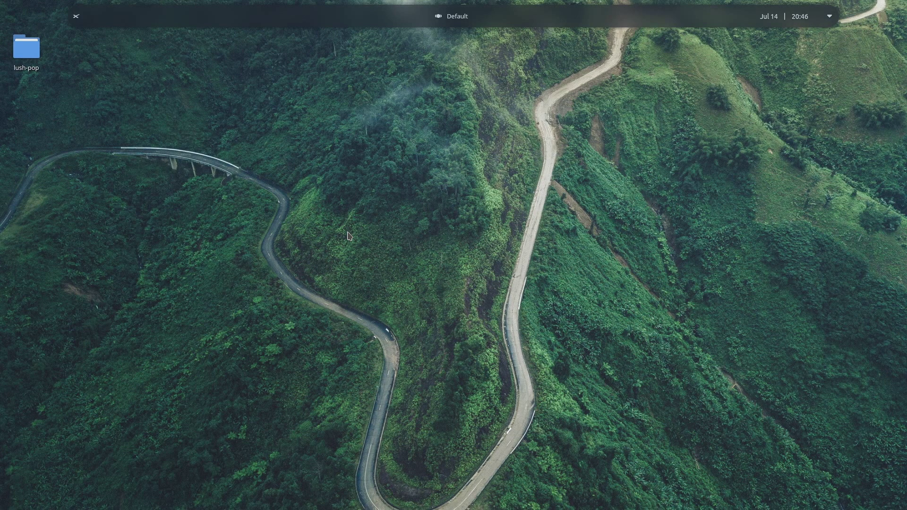
Launch Firefox and open openweathermap.org, browsing its menu and city search.
key(alt+space)
text(fire)
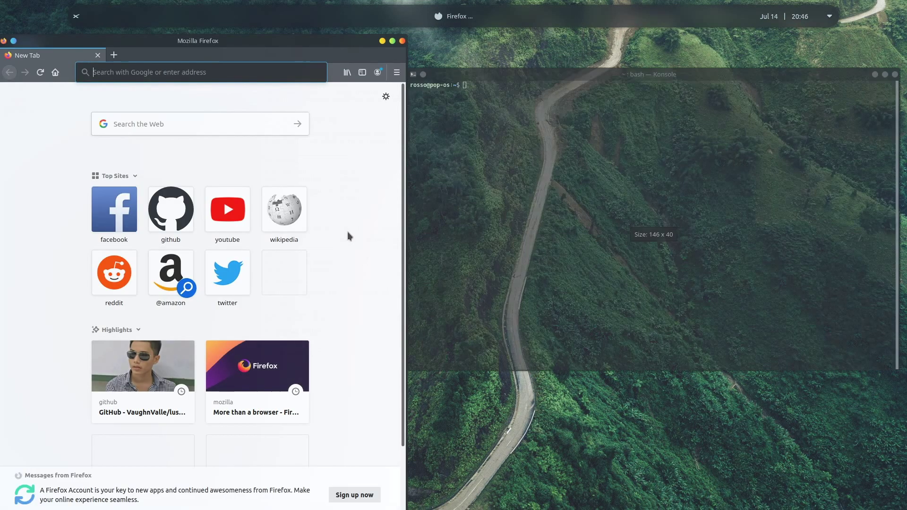
text(openweathermap)
key(Return)
click(134, 321)
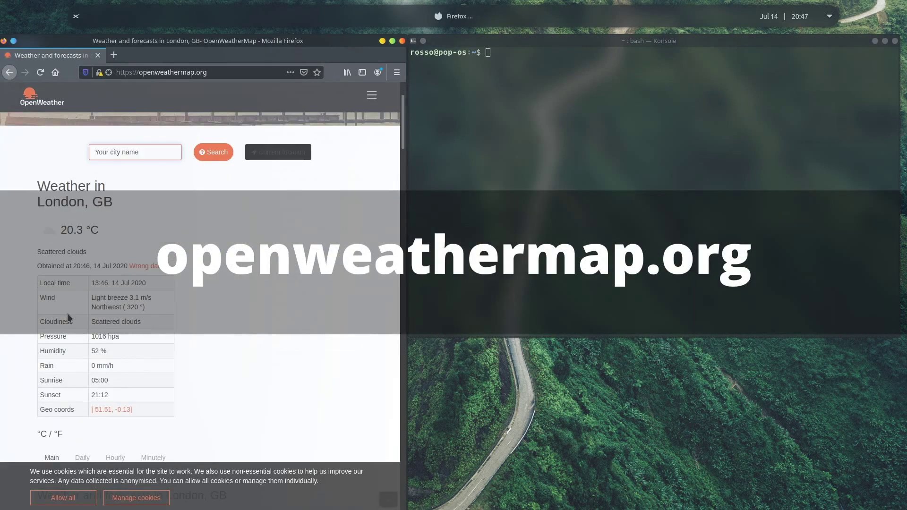
click(372, 95)
click(196, 437)
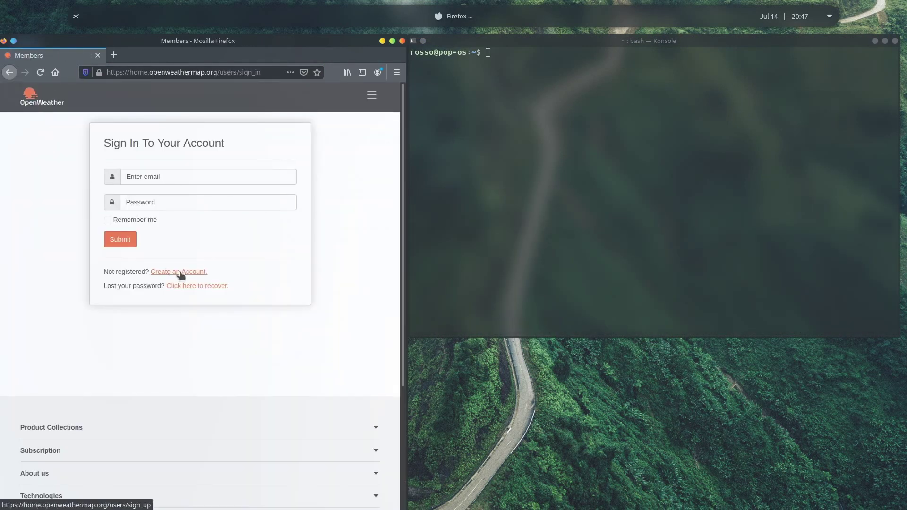
click(23, 107)
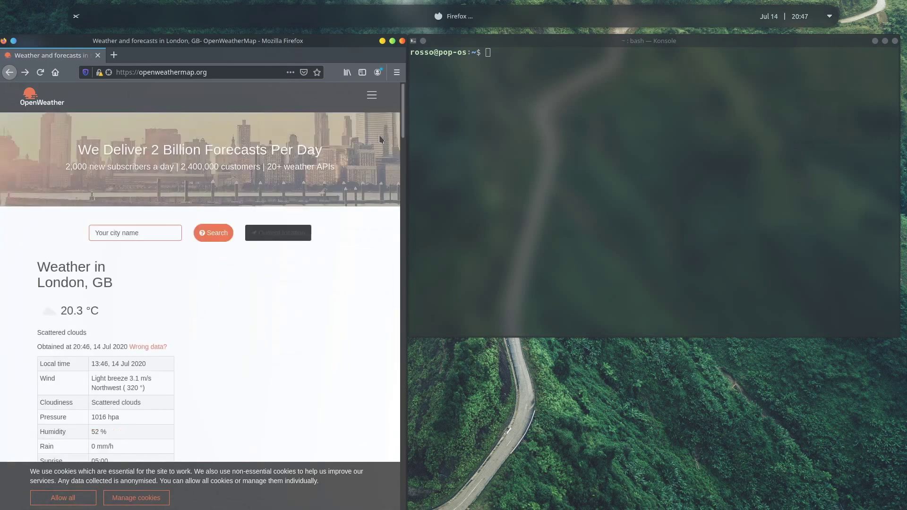
click(372, 95)
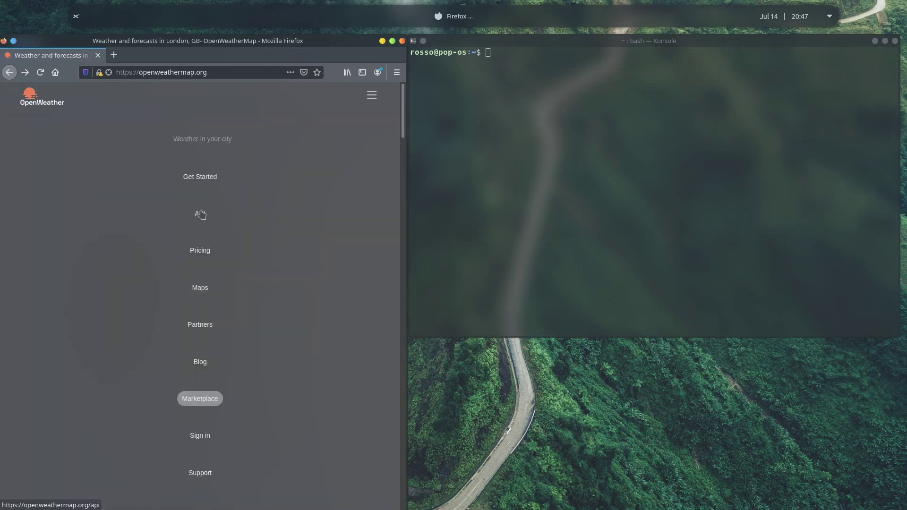
click(370, 96)
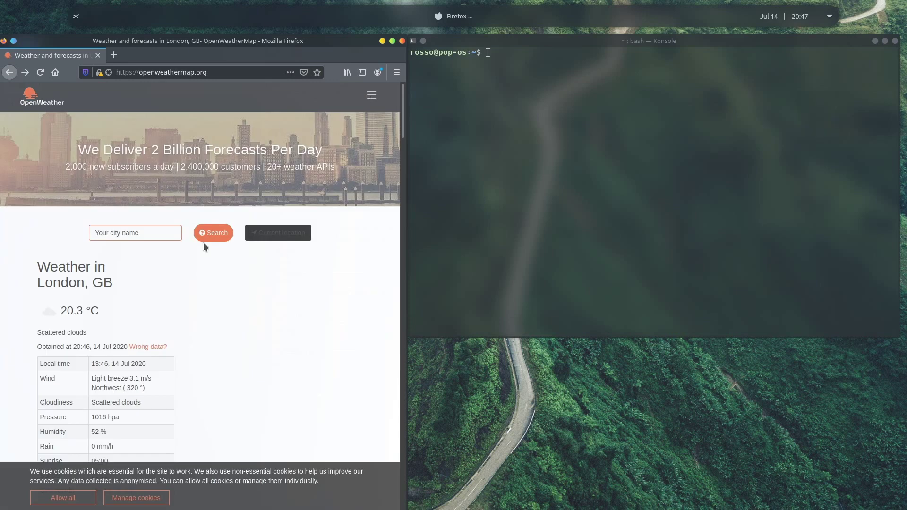
click(100, 232)
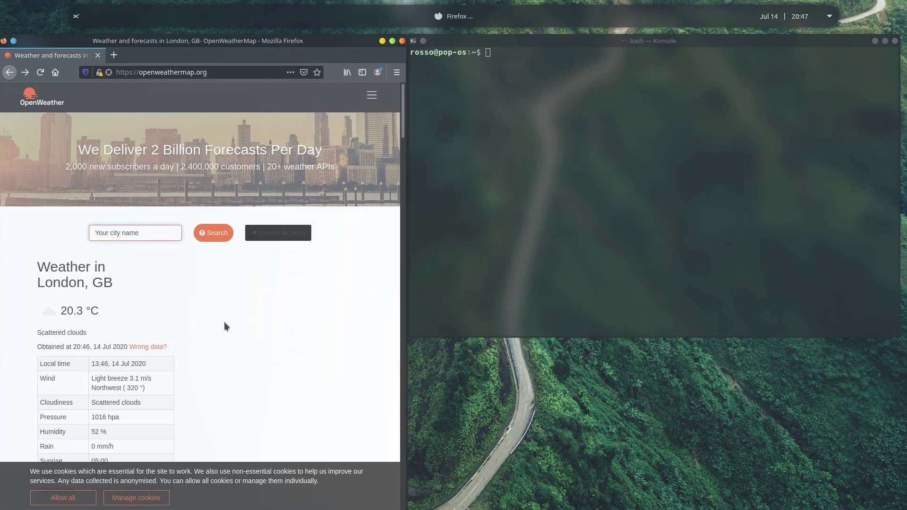
click(289, 311)
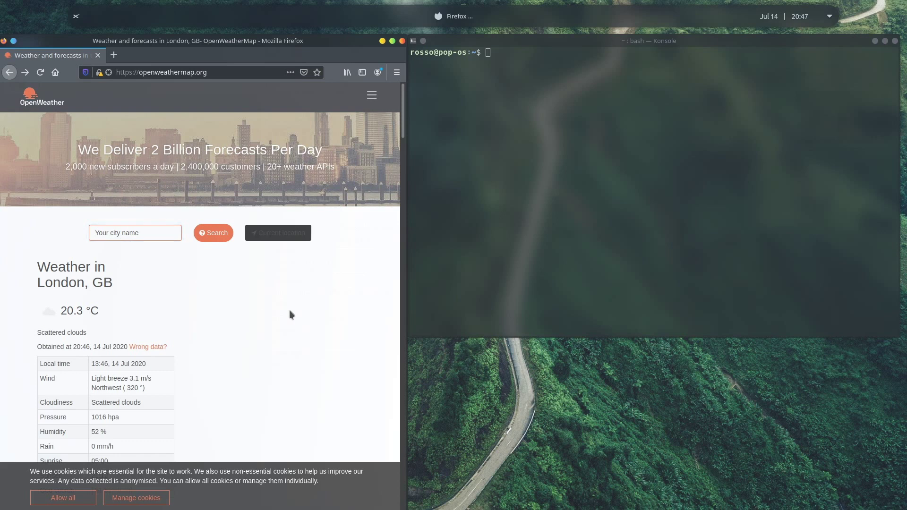
In Konsole, list the home folder, move into lush-pop and list its contents.
click(472, 190)
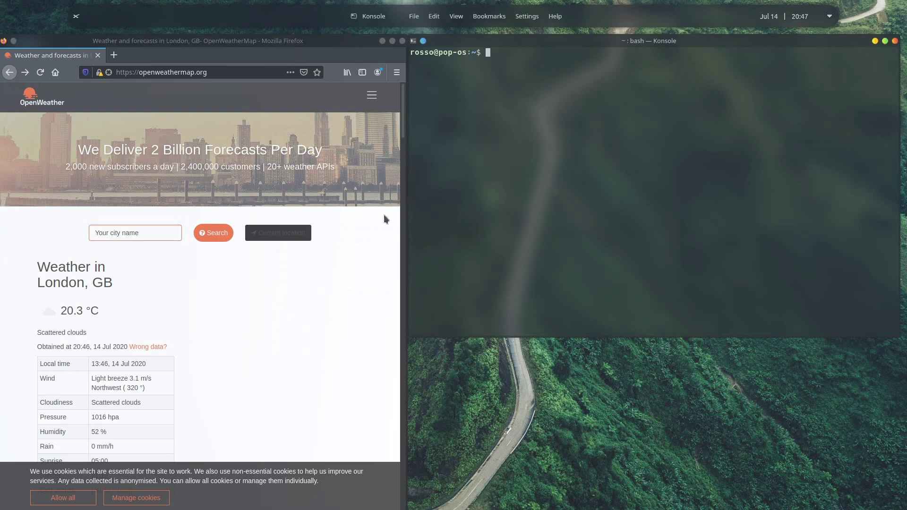
text(ls)
key(Return)
text(cd lu)
key(Tab)
key(Return)
text(ls)
key(Return)
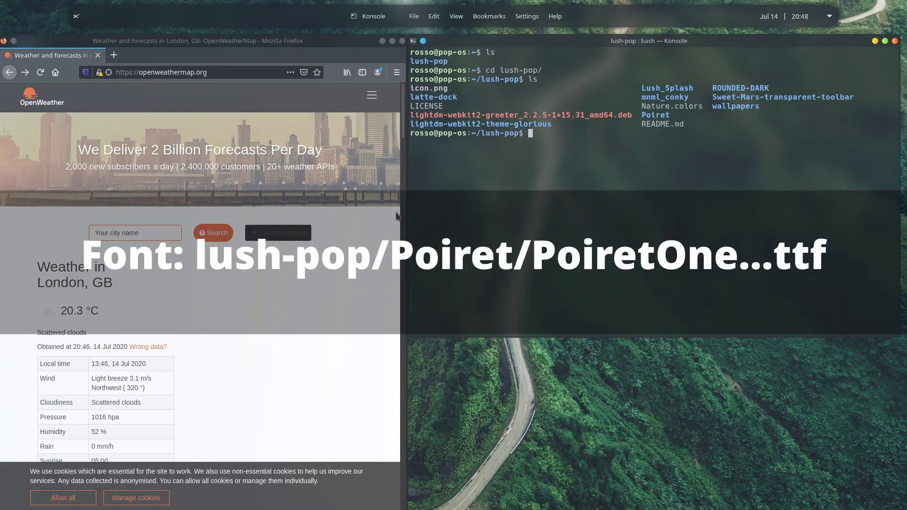
Open lush-pop in Dolphin and try installing the PoiretOne-Regular.ttf font, dismissing the error.
right_click(592, 160)
click(602, 210)
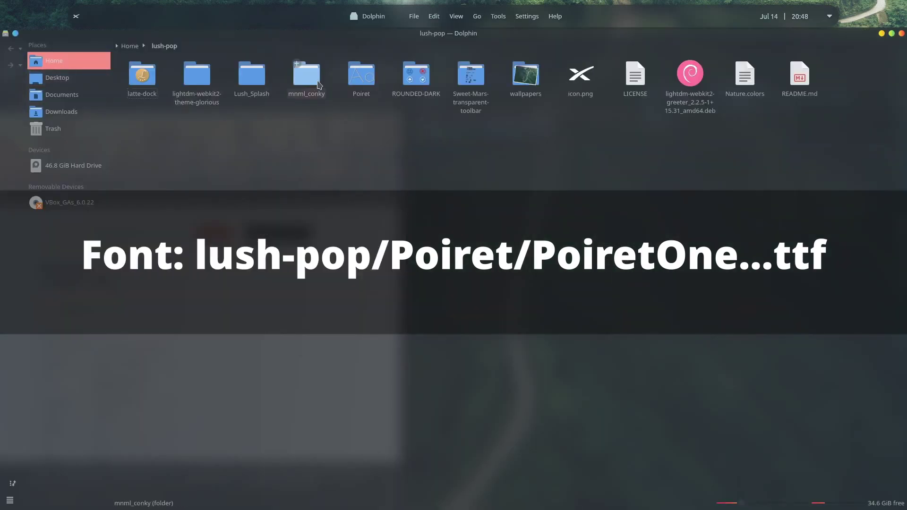
click(361, 76)
right_click(197, 85)
click(220, 207)
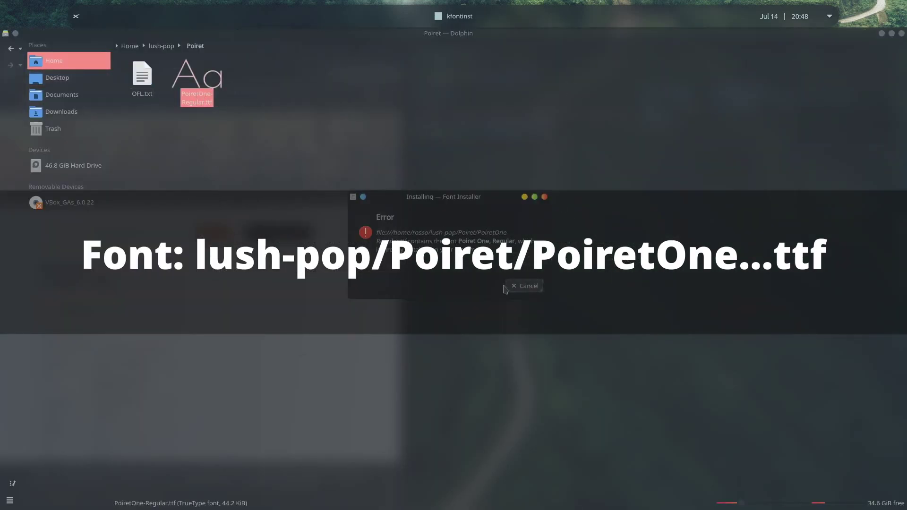
click(524, 286)
Close Dolphin, enter mnml_conky and run ./install through its prompts.
click(901, 33)
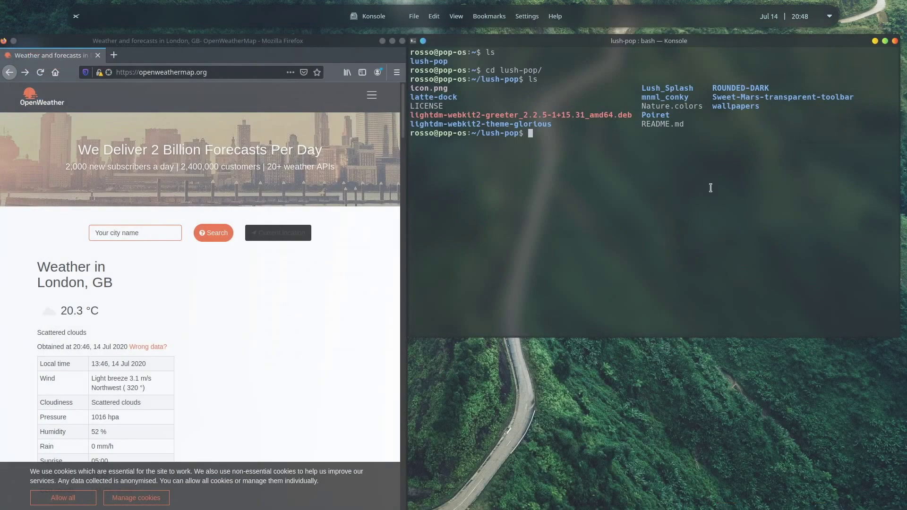
text(cd mn)
key(Tab)
key(Return)
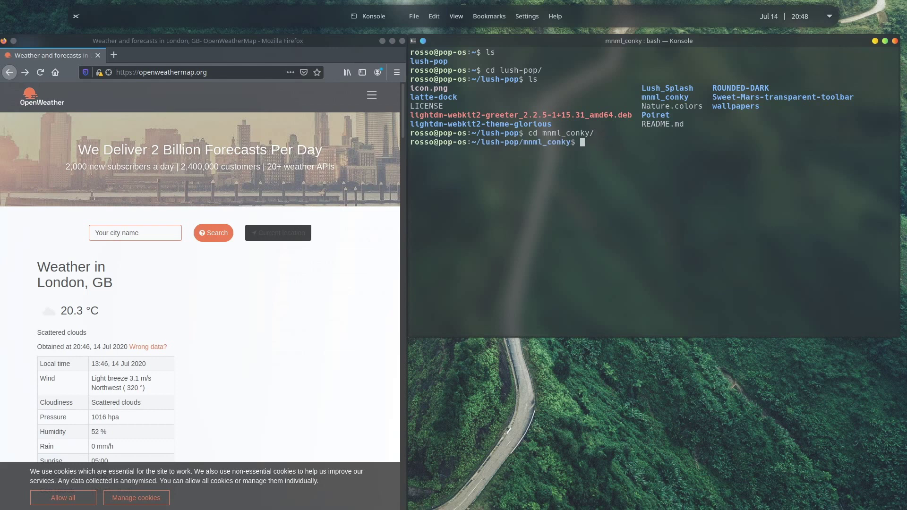
text(ls)
key(Return)
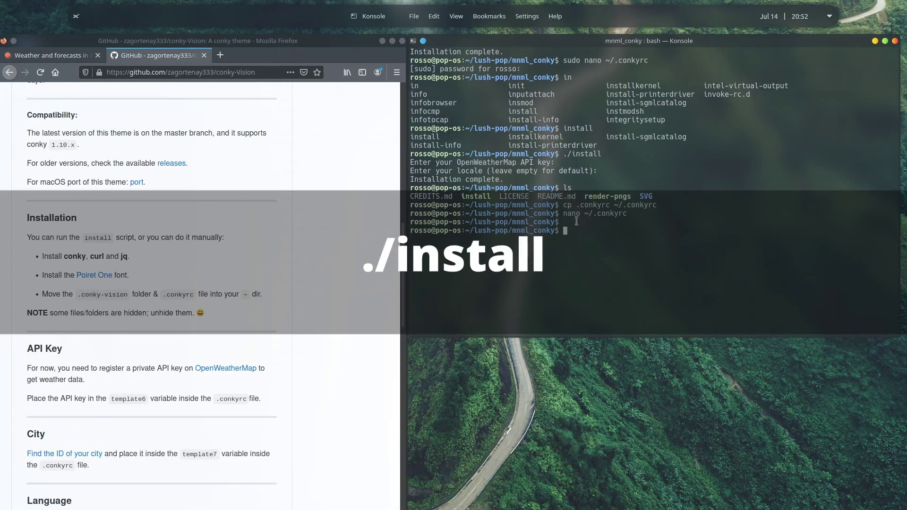
text(./install)
key(Return)
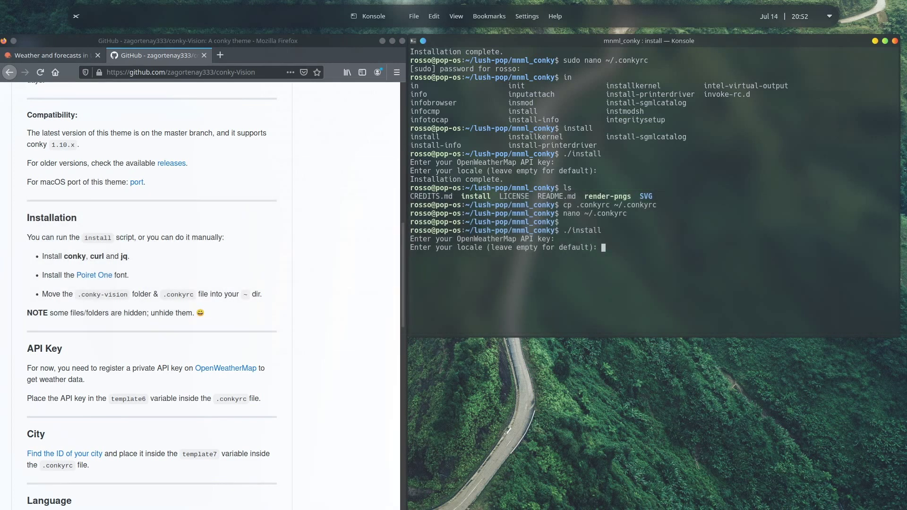
key(Return)
Copy .conkyrc to ~/.conkyrc and open it in nano.
drag(517, 256, 414, 256)
click(526, 228)
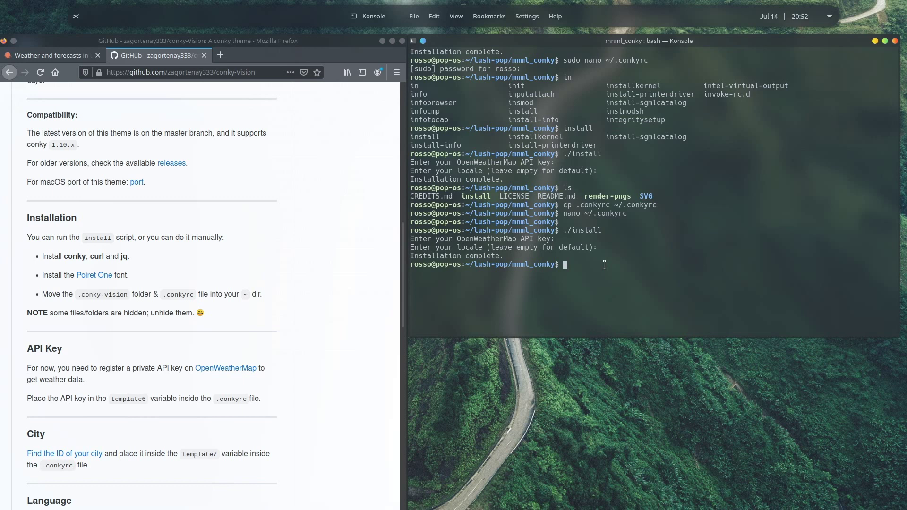
text(cp .conky)
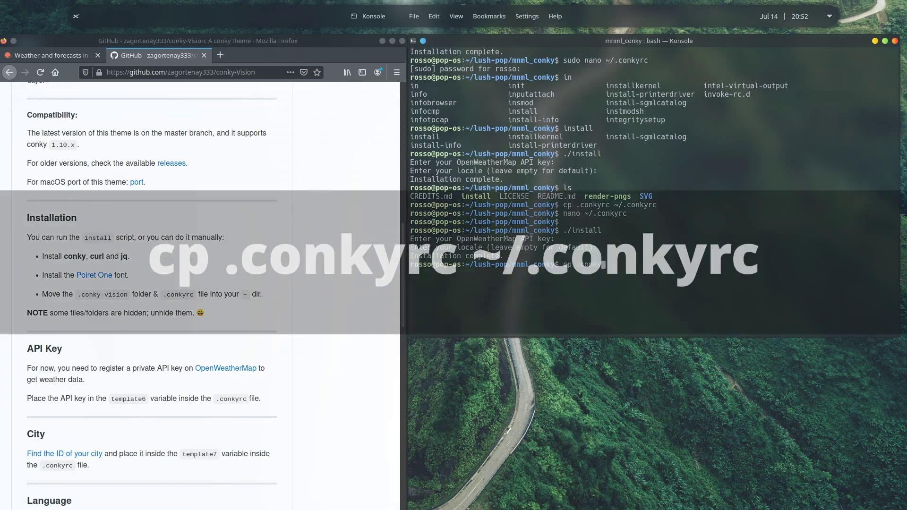
text(rc ~/.conkyrc)
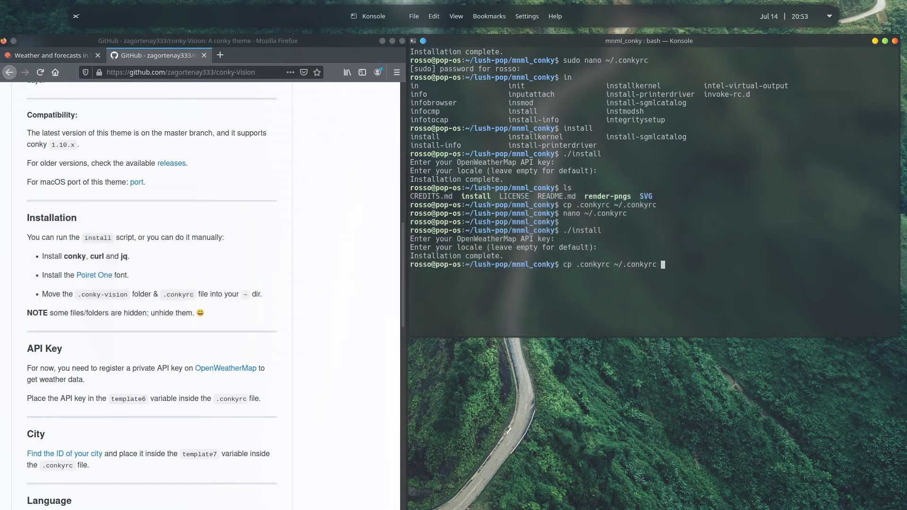
key(Return)
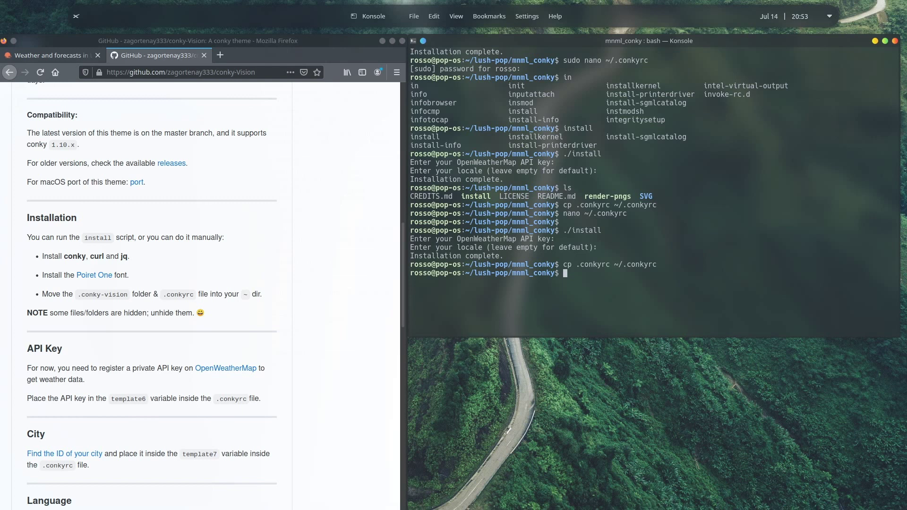
text(nano ~/.conkyrc)
key(Return)
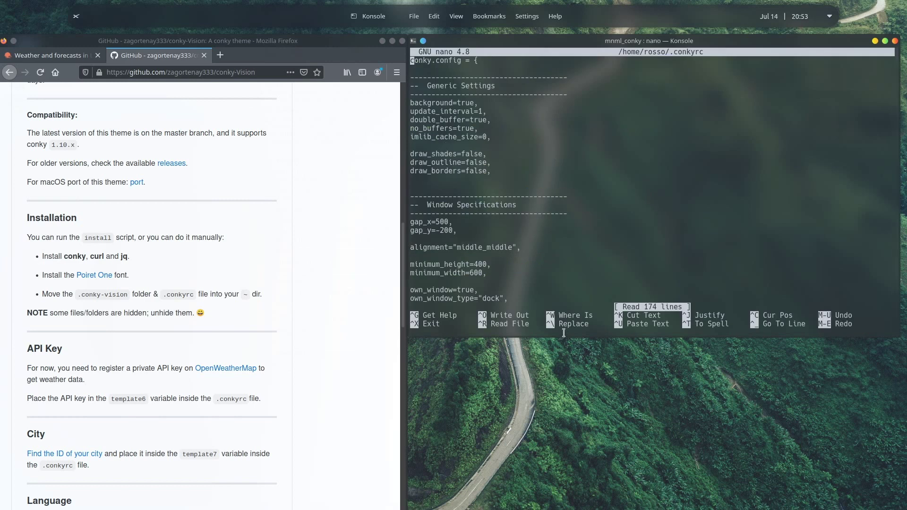
Enlarge the terminal and scroll through .conkyrc to the API key section.
drag(566, 336, 566, 422)
key(Down)
key(Down)
key(Down)
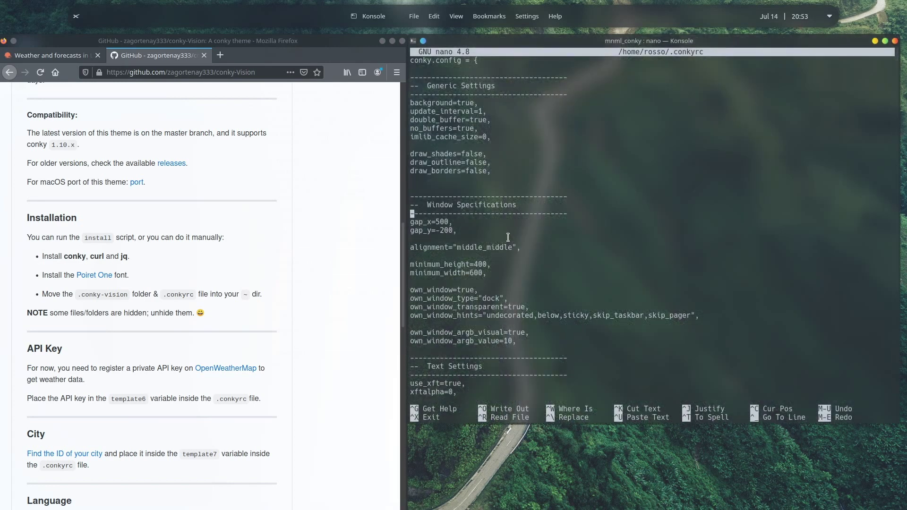
scroll(508, 237, down, 20)
key(Up)
key(Up)
key(Up)
key(Up)
key(Up)
key(Up)
key(Up)
key(Up)
key(Up)
key(Up)
key(Up)
key(Up)
key(Up)
key(Up)
key(Up)
key(Up)
key(Up)
key(Up)
key(Up)
key(Up)
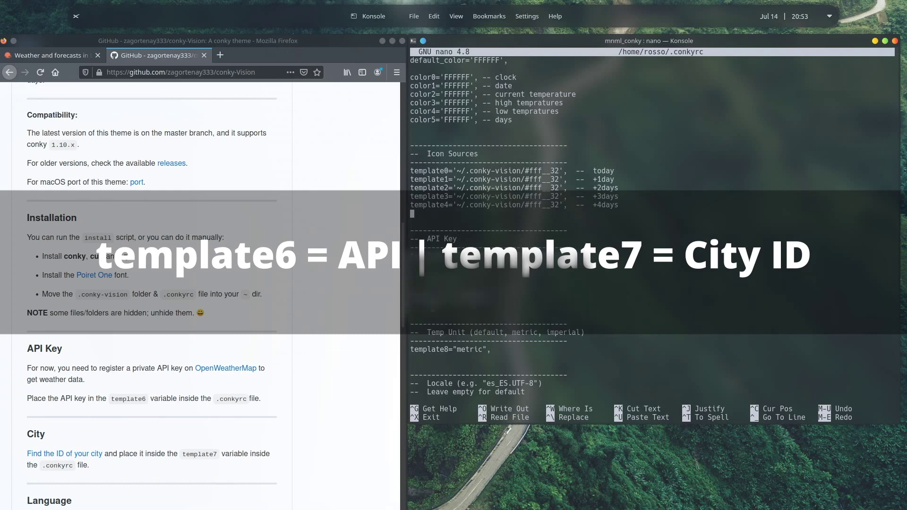
Exit nano, run conky, and hide the windows to show the clock, date and weather.
key(ctrl+s)
key(ctrl+x)
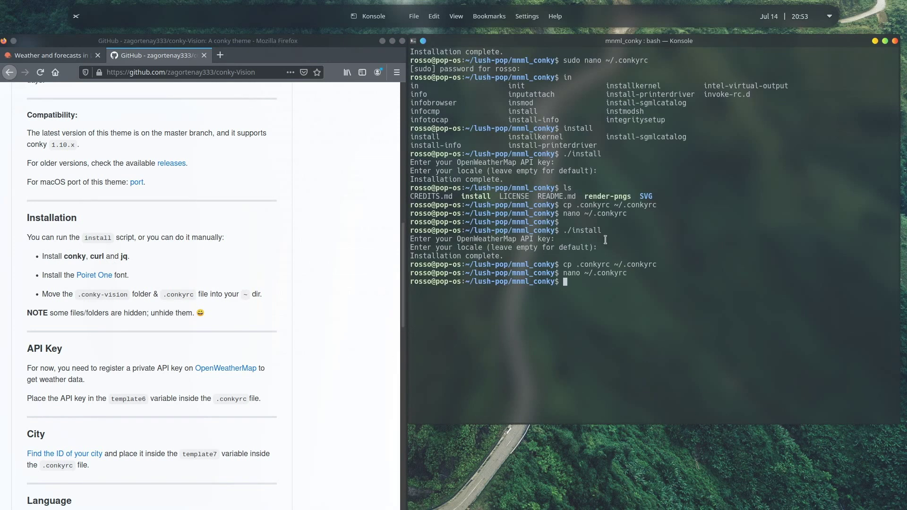
text(conky)
key(Return)
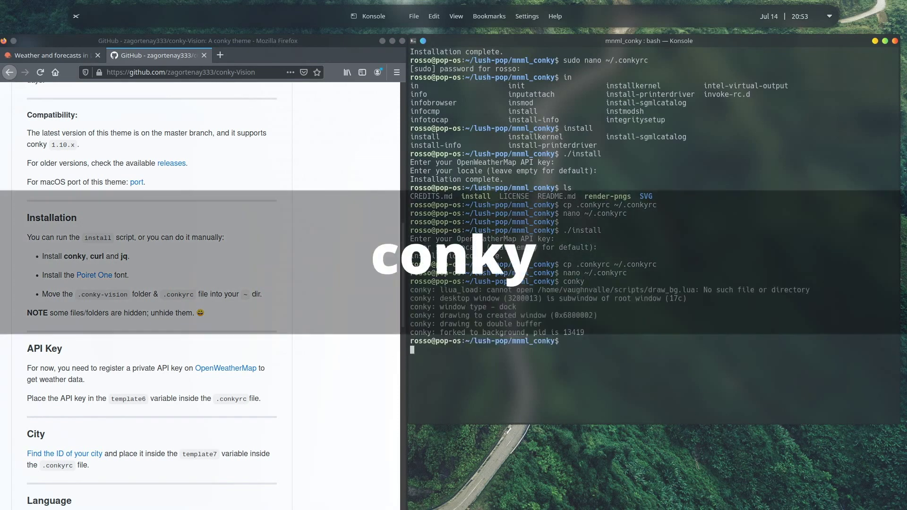
key(super+h)
key(super+h)
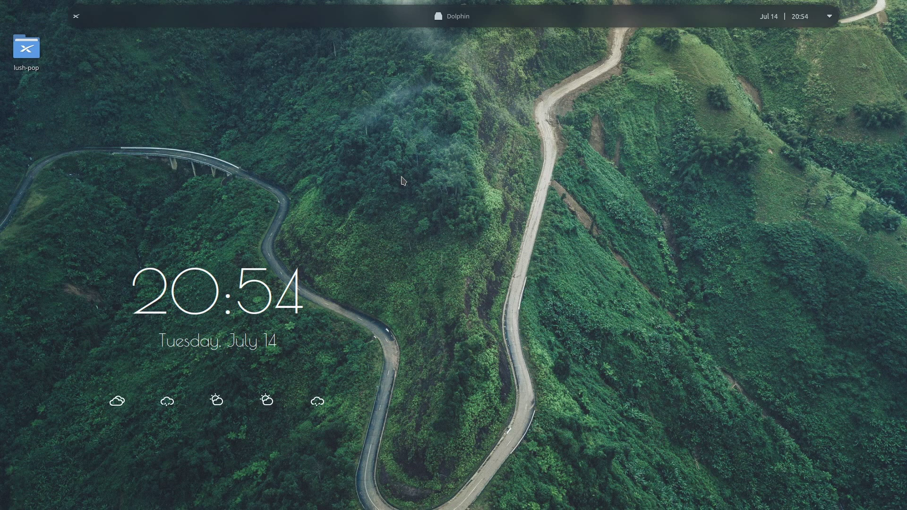
Open KWin Scripts, look up KROHNKITE in the script installer, then enable Krohnkite and apply.
key(alt+space)
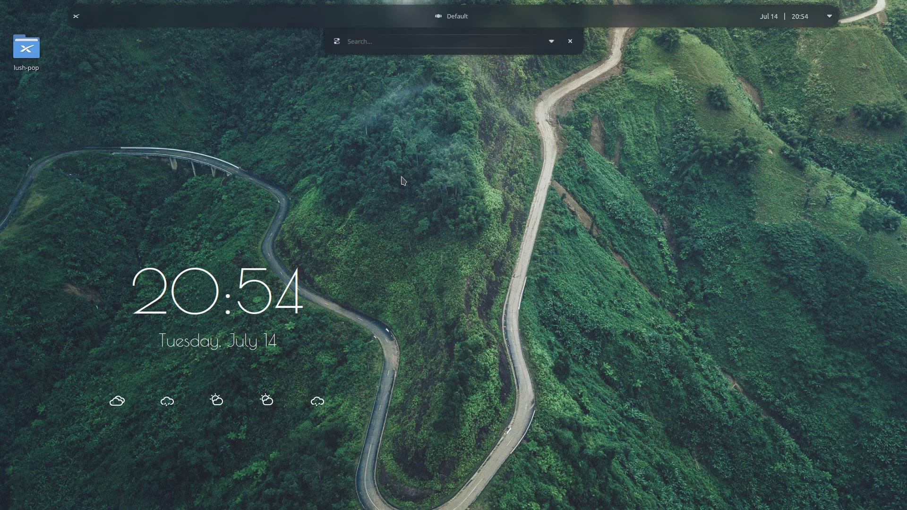
text(kwin)
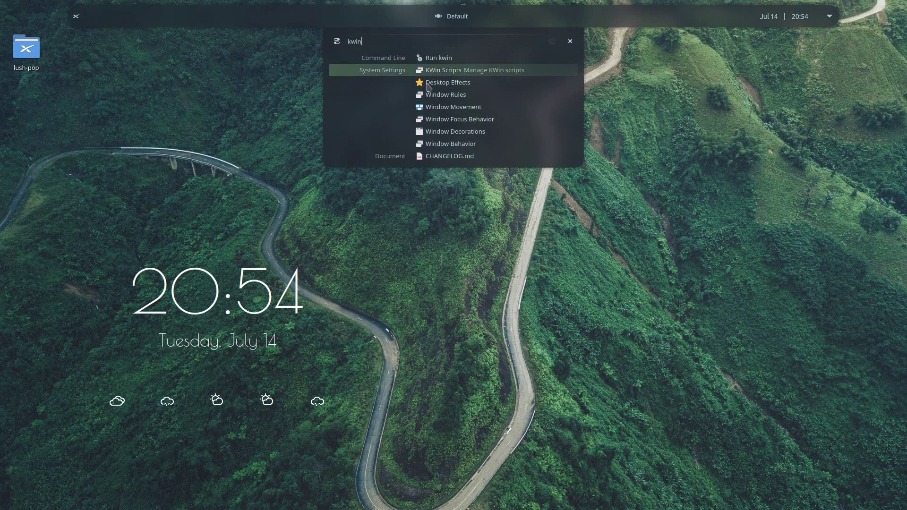
click(406, 70)
click(861, 475)
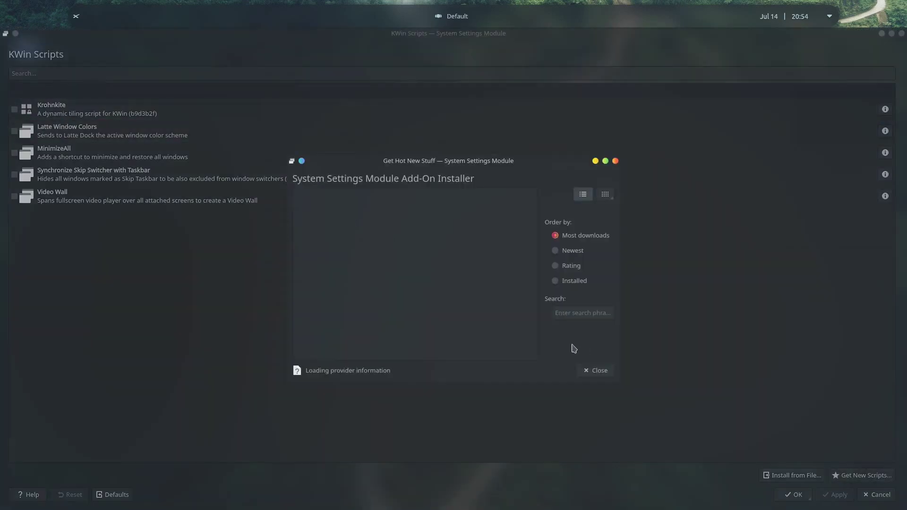
click(567, 312)
text(KROHNKITE)
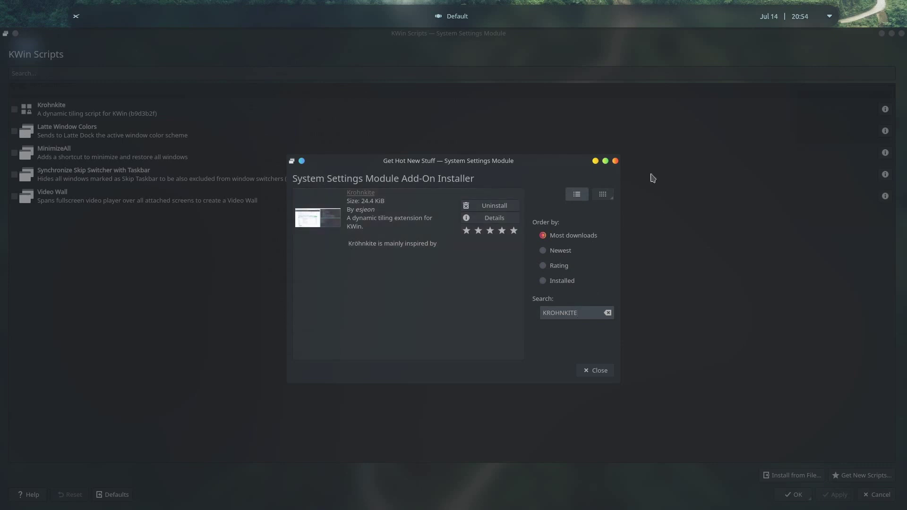
click(616, 161)
click(14, 109)
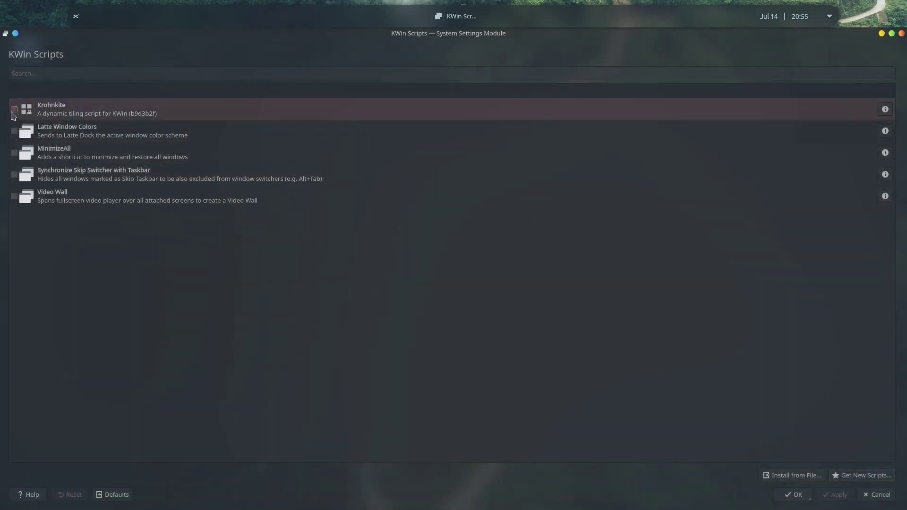
click(12, 132)
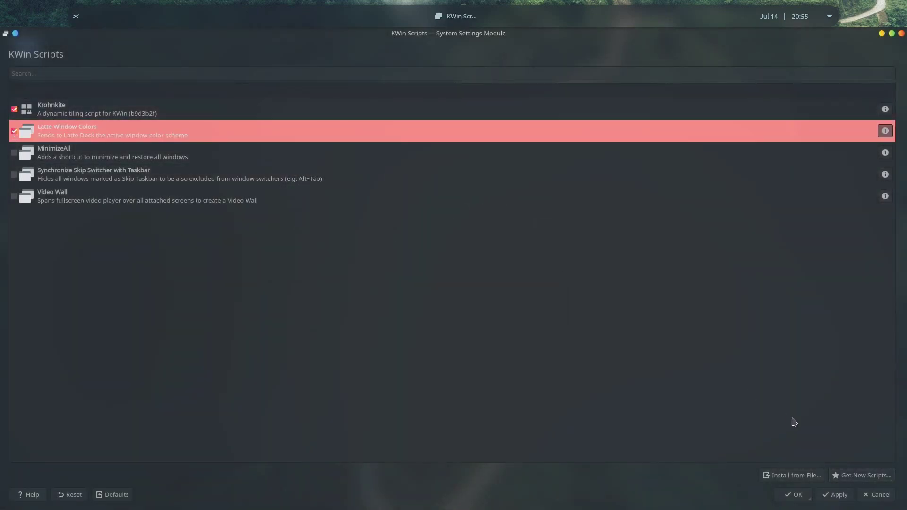
click(827, 494)
click(799, 495)
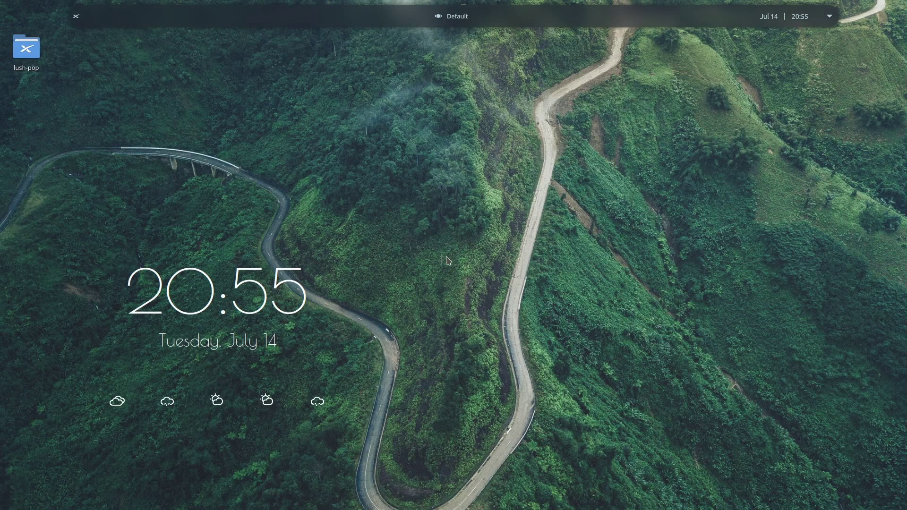
Open test terminals, then start a new Window Rule matching window class konsole exactly.
key(ctrl+alt+t)
key(ctrl+alt+t)
key(ctrl+alt+t)
key(ctrl+alt+t)
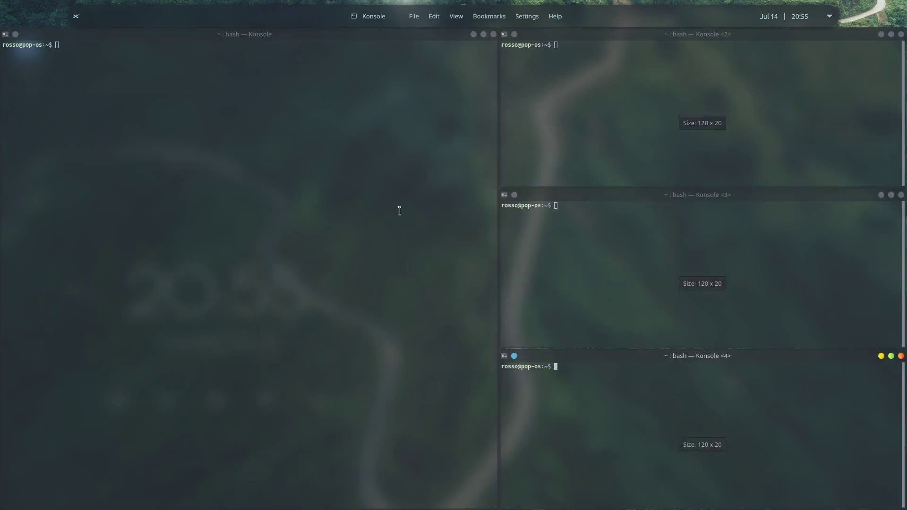
click(611, 150)
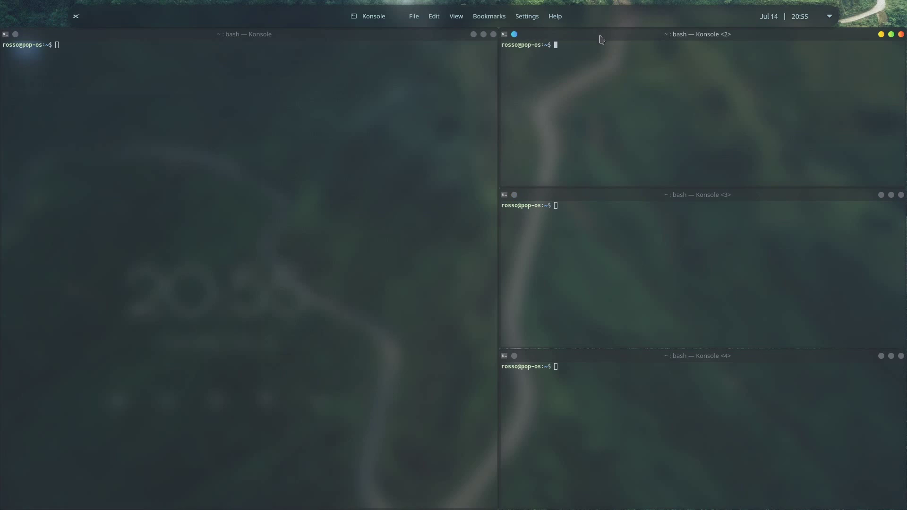
key(alt+space)
text(window )
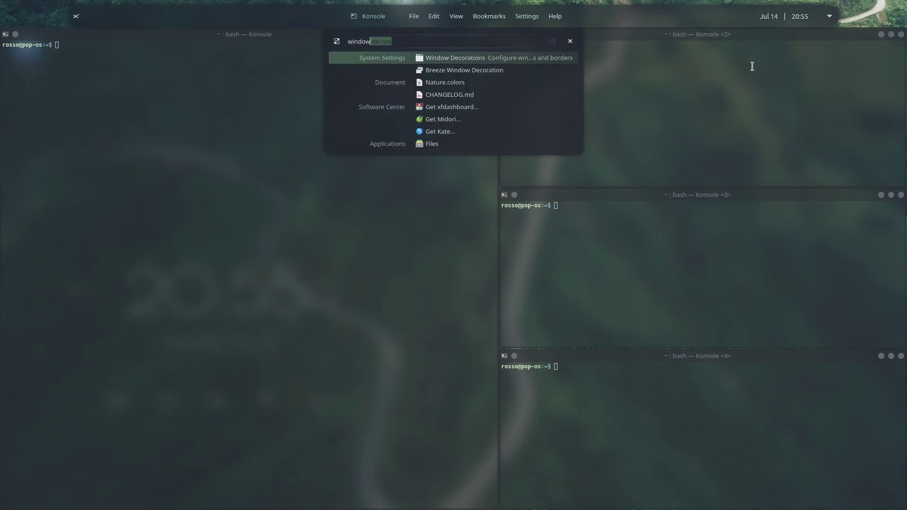
text(rules)
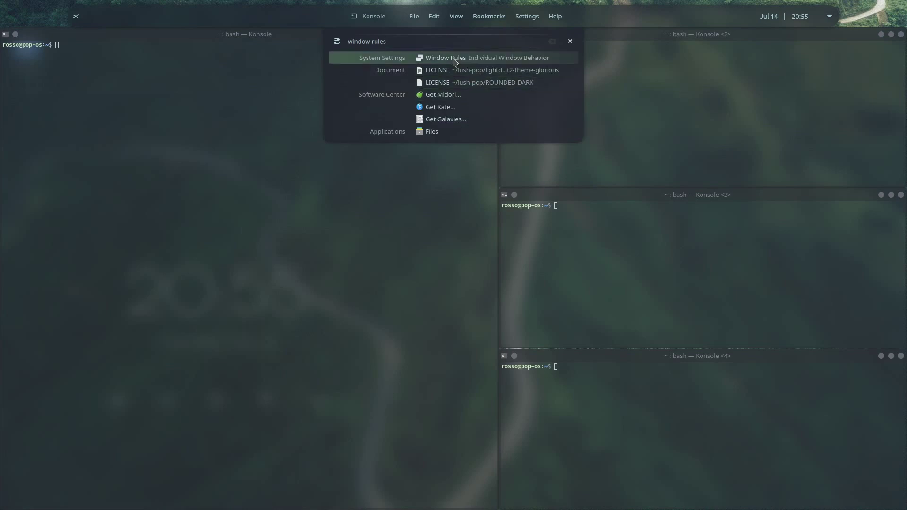
key(Return)
click(548, 121)
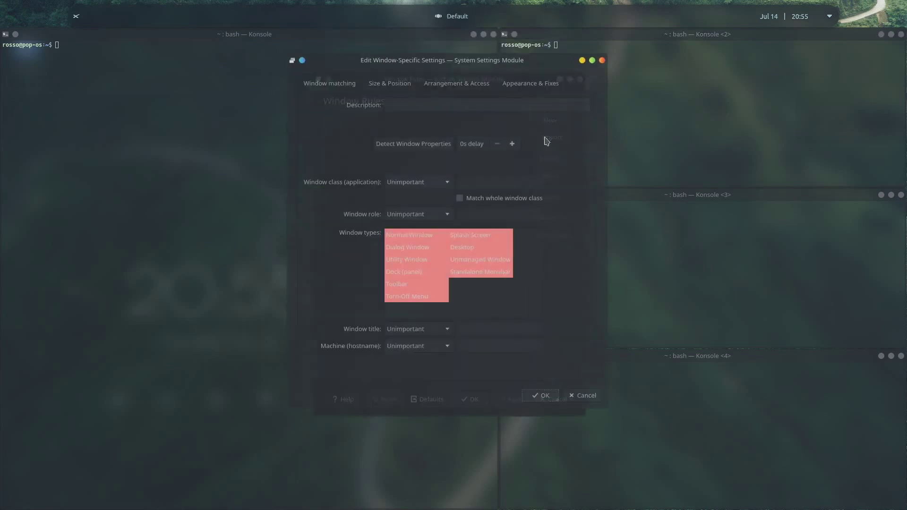
click(407, 182)
click(405, 196)
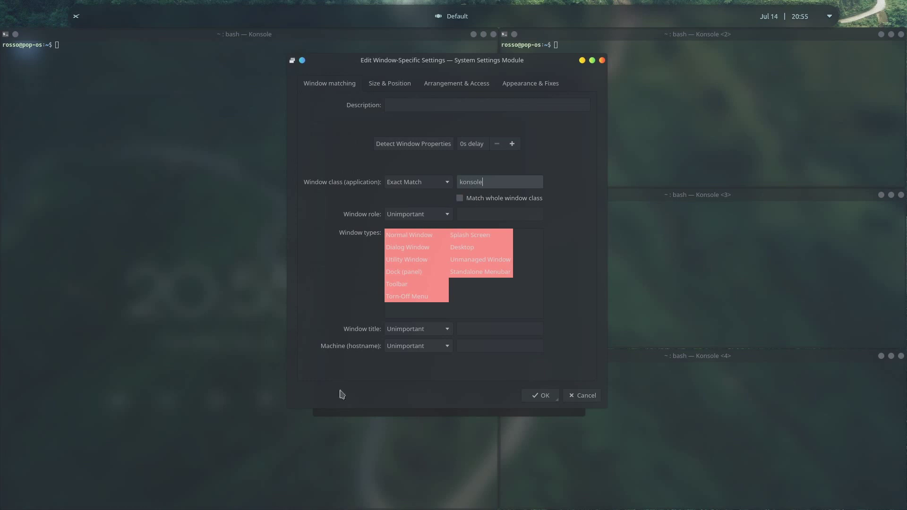
Force No titlebar and frame to Yes for the konsole rule, then save and apply it.
click(548, 84)
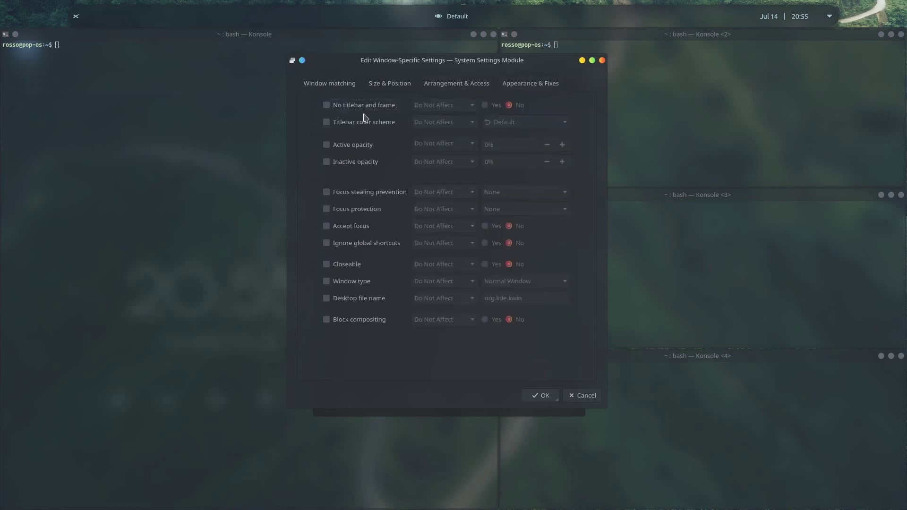
click(326, 105)
click(463, 111)
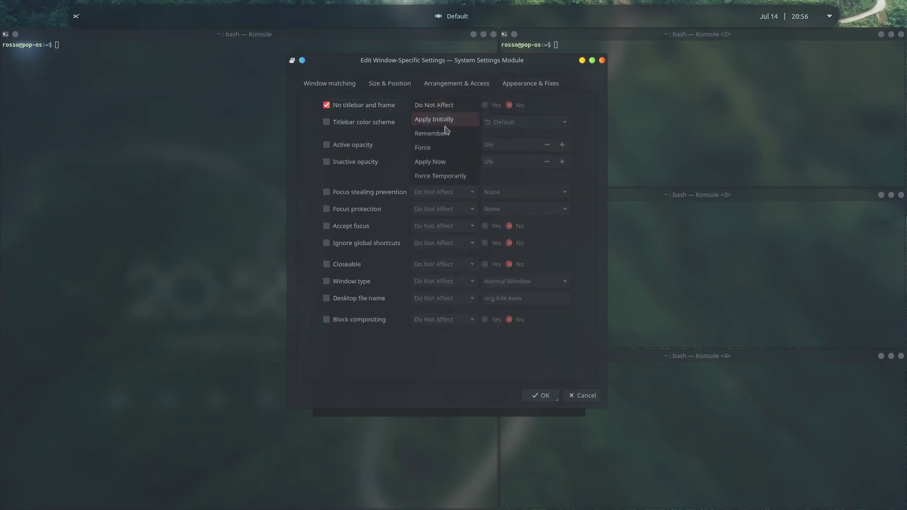
click(433, 148)
click(485, 106)
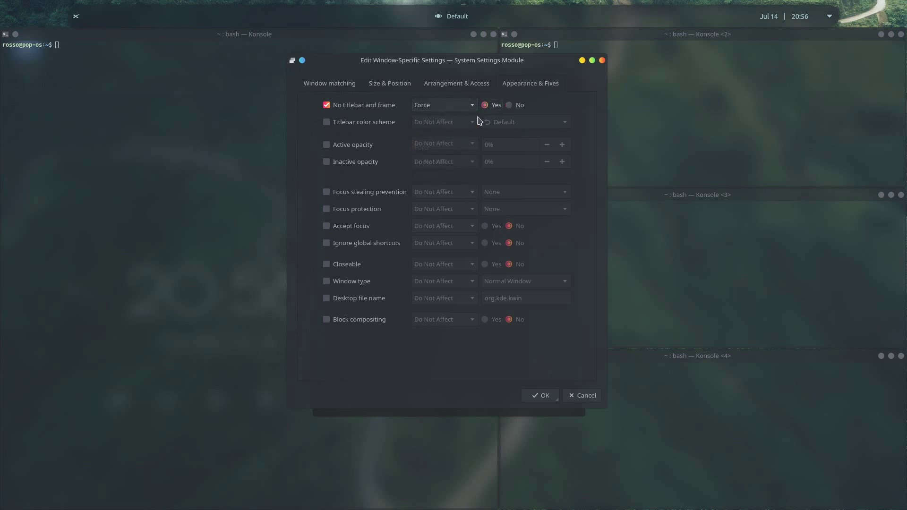
click(548, 396)
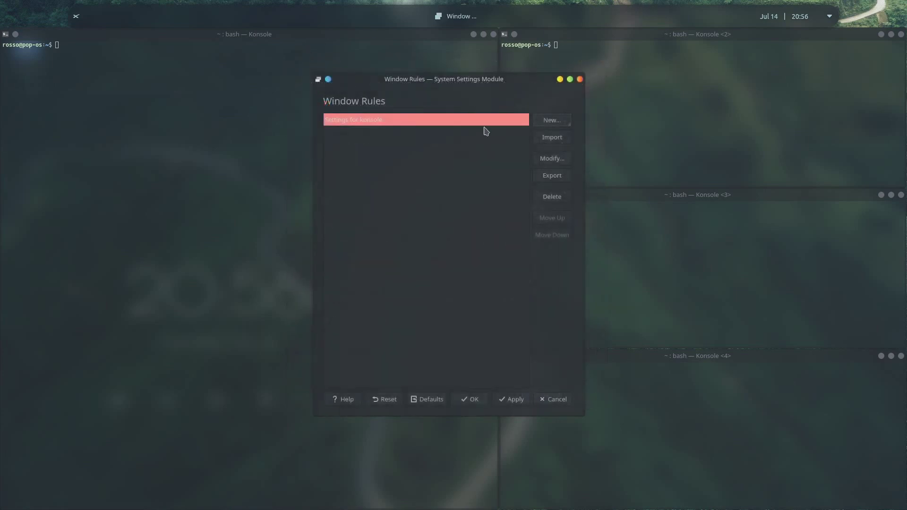
click(514, 400)
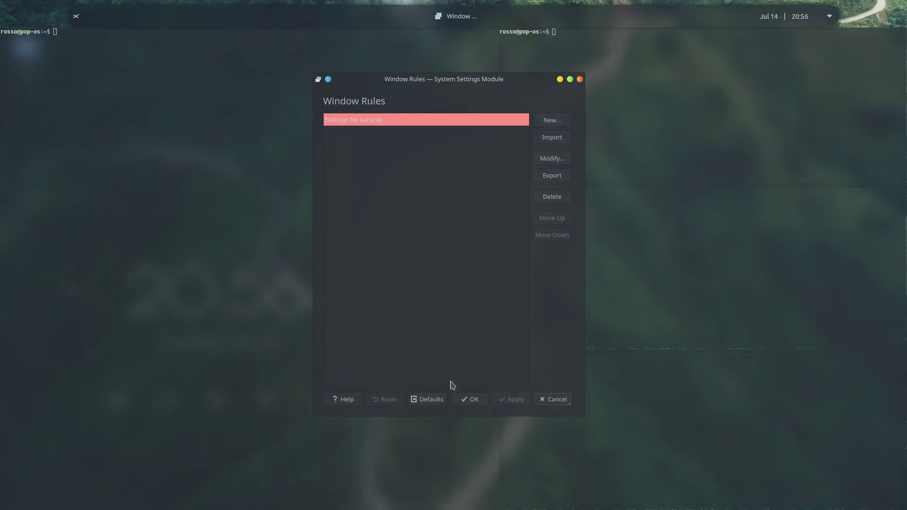
Close Window Rules and symlink Krohnkite's metadata.desktop into ~/.local/share/kservices.
click(467, 398)
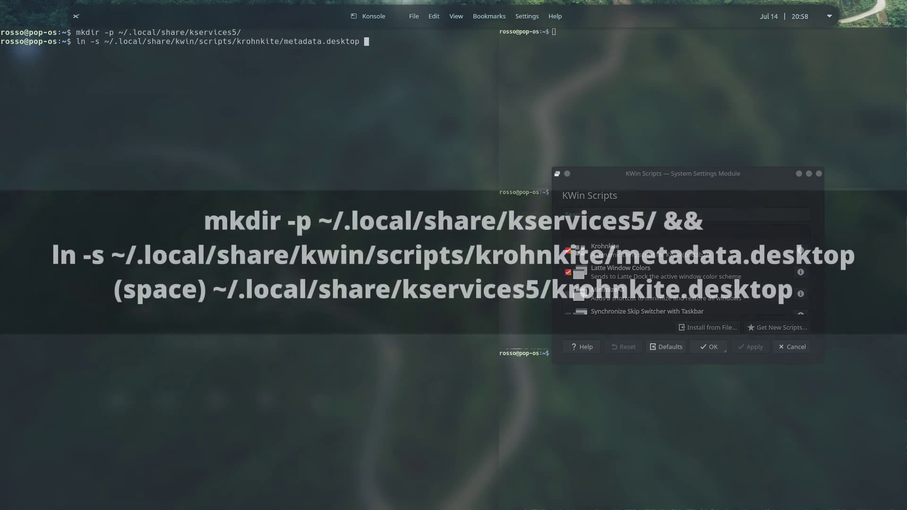
text(kite.desktop)
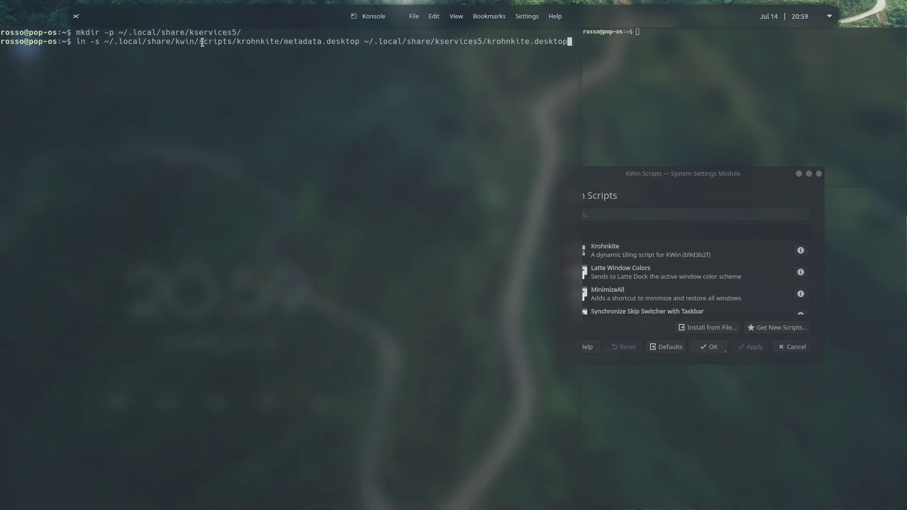
key(Return)
text(k)
In Krohnkite's Geometry settings, set the screen gaps and gaps between tiles to 5.
key(alt+Tab)
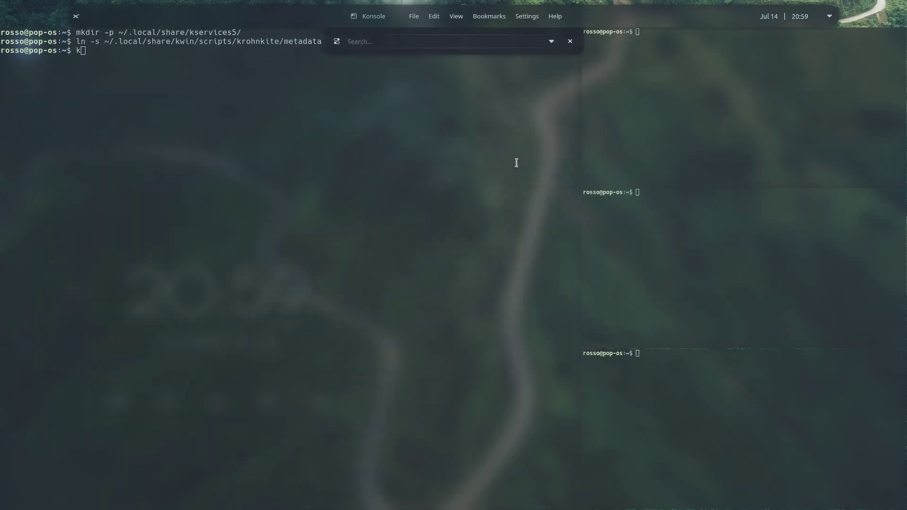
click(545, 229)
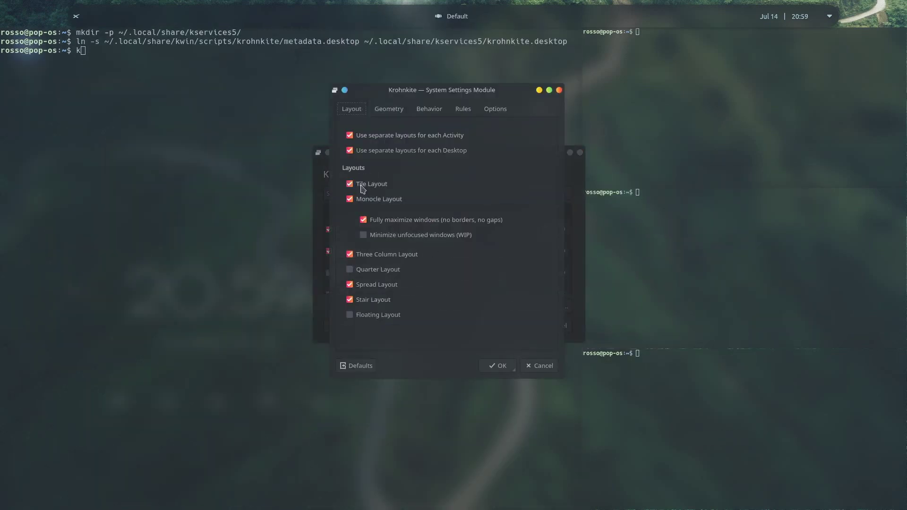
click(389, 108)
click(470, 156)
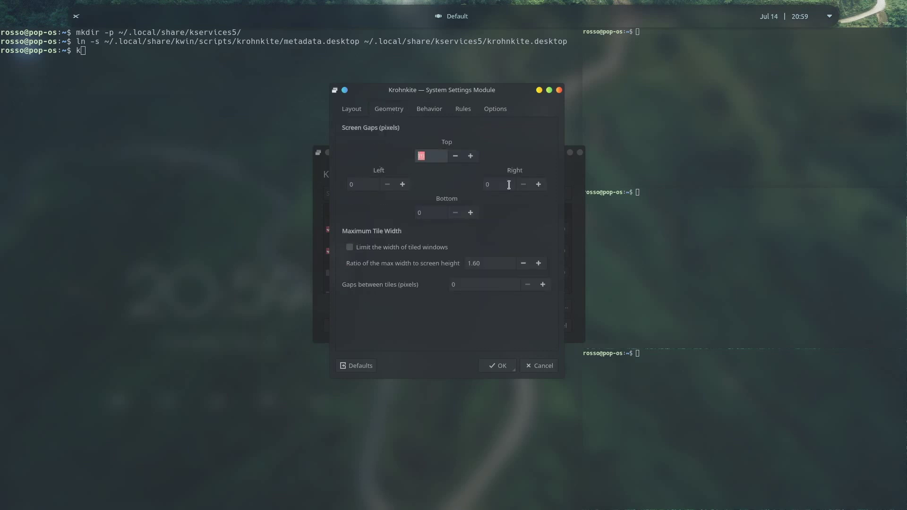
click(538, 185)
click(455, 156)
click(470, 213)
click(402, 184)
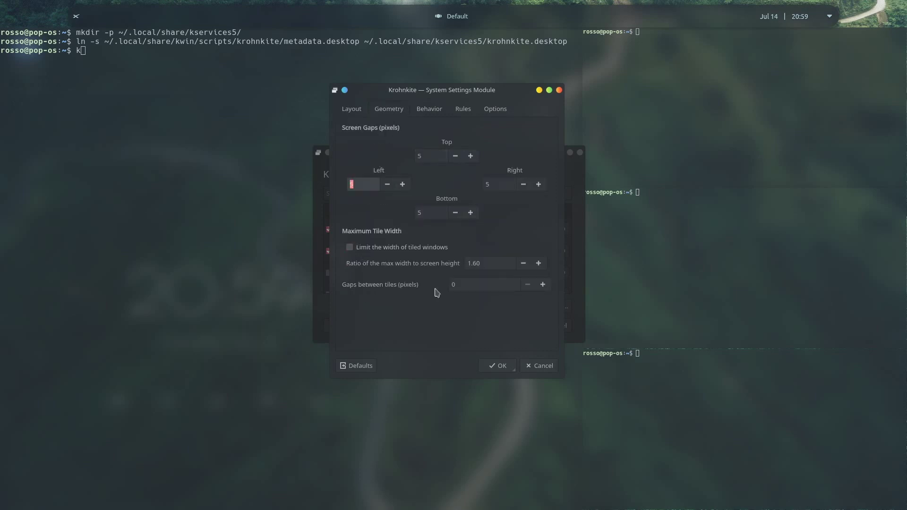
click(542, 284)
click(498, 365)
Apply the script changes, readjust one screen gap, reapply, and close KWin Scripts.
click(510, 325)
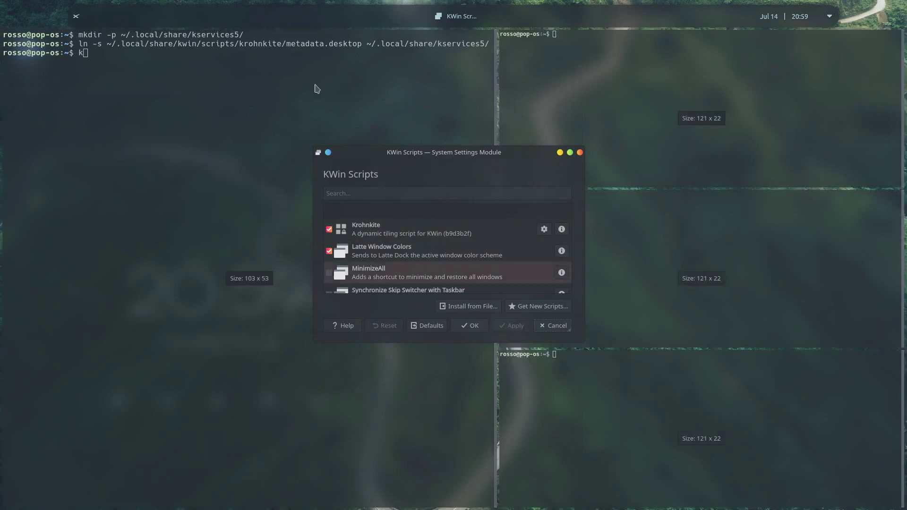
click(515, 236)
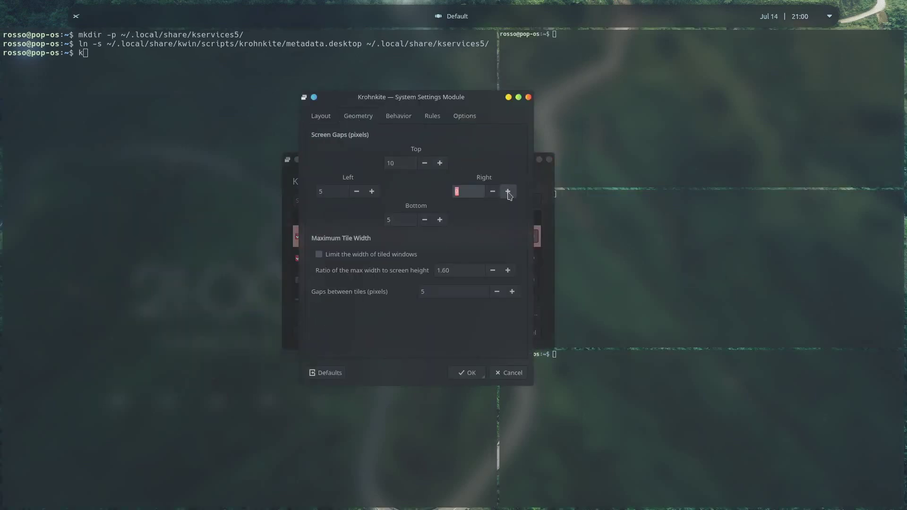
click(504, 291)
click(468, 372)
click(480, 333)
click(438, 334)
Delete the stray 'k' from the left terminal's prompt.
click(299, 224)
key(BackSpace)
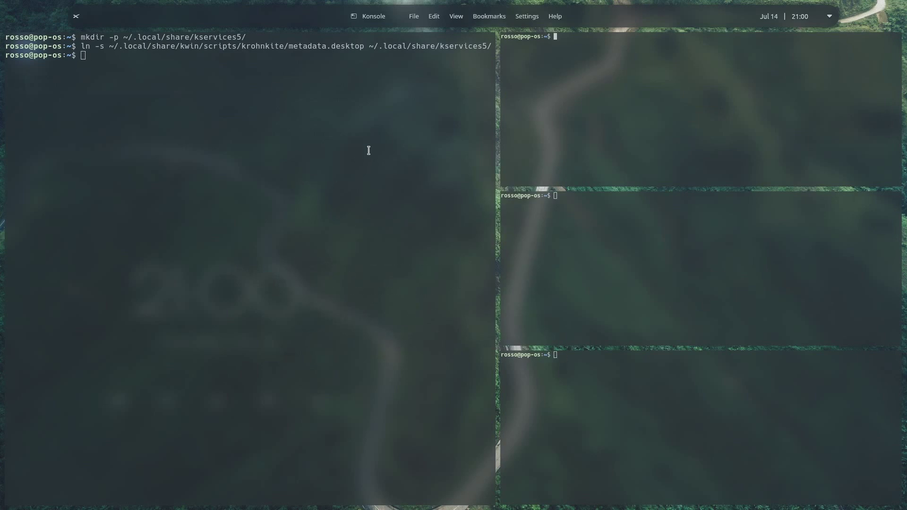
key(alt+space)
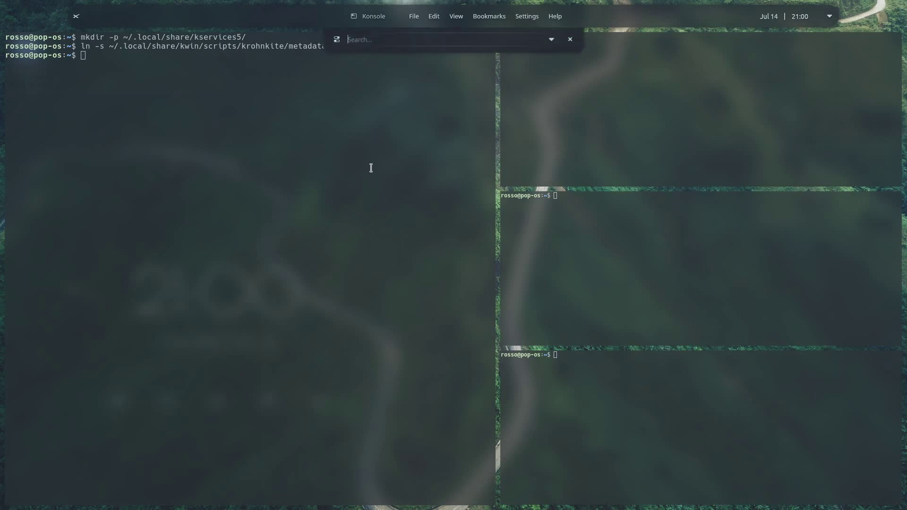
Search KRunner for GLOBAL and review KWin's Krohnkite entries in Global Shortcuts.
text(GLOBAL)
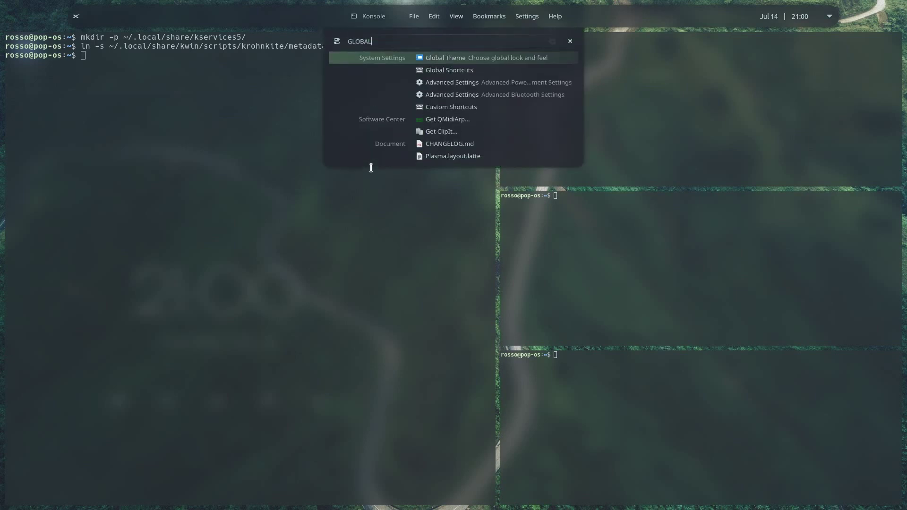
click(433, 71)
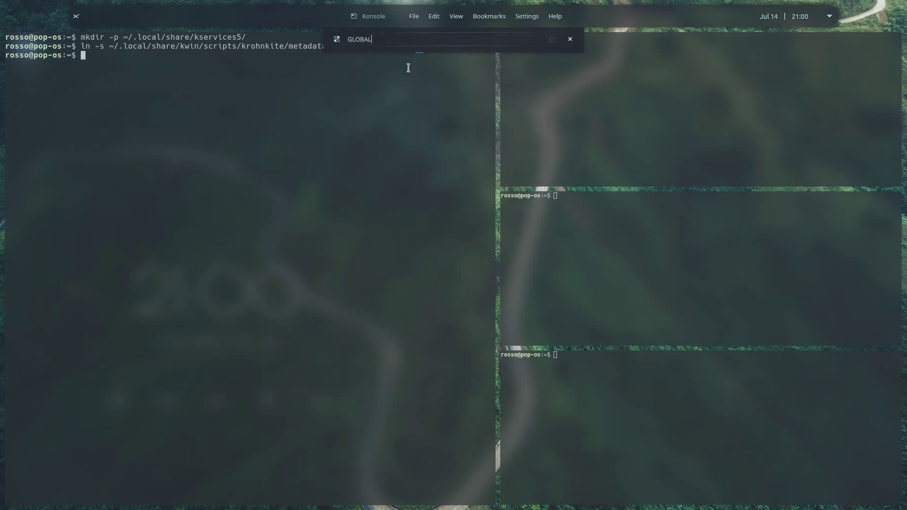
click(34, 225)
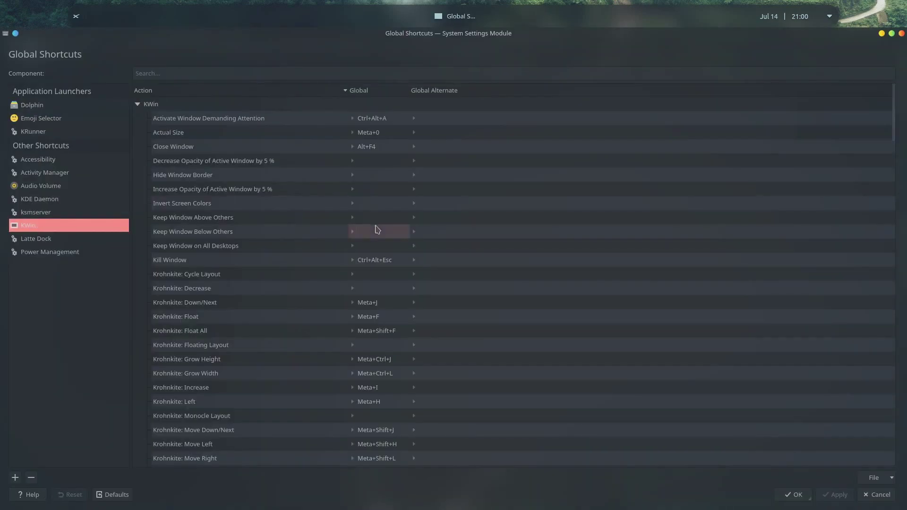
scroll(378, 230, down, 6)
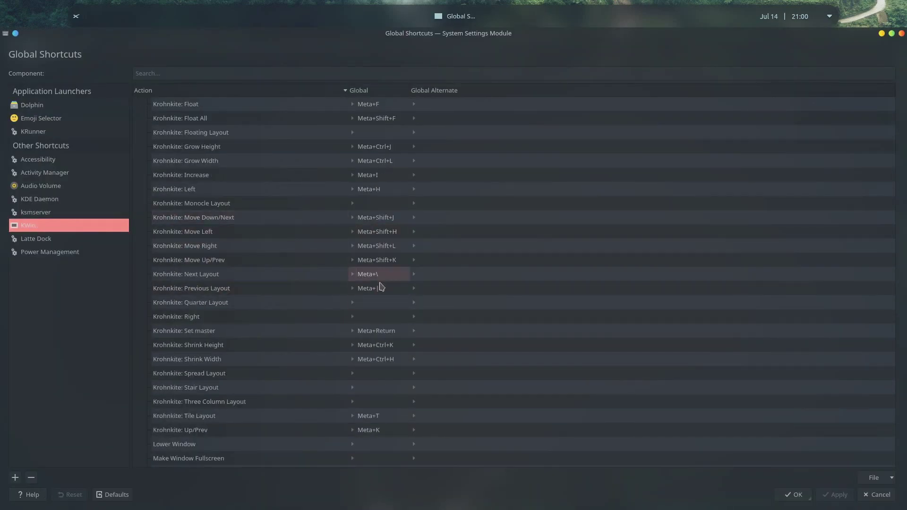
key(alt+Tab)
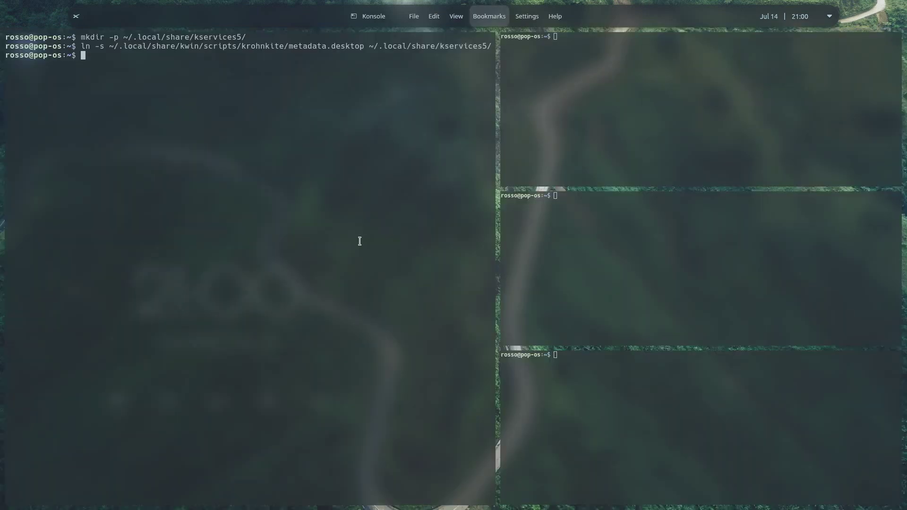
Cycle Krohnkite's tiling layouts with Meta shortcuts, through Three Column and back to tile.
key(super+m)
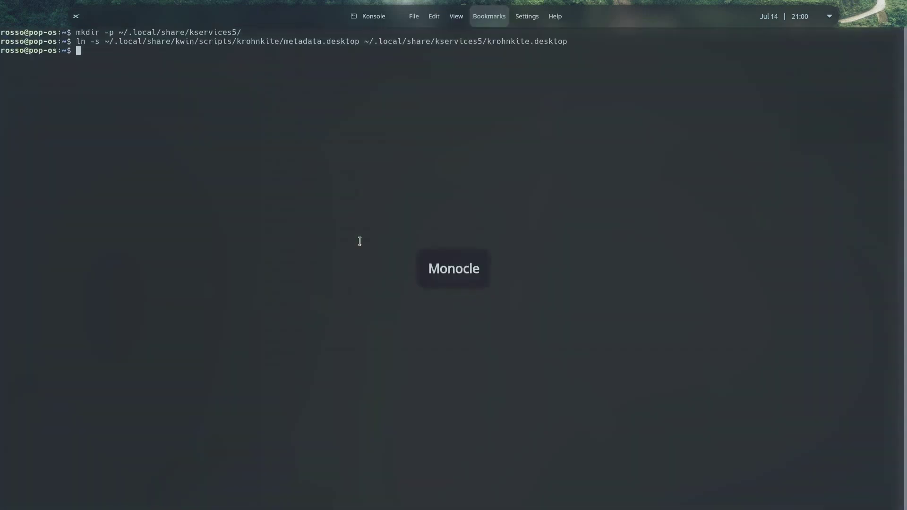
key(alt+at)
key(super+t)
text(s])
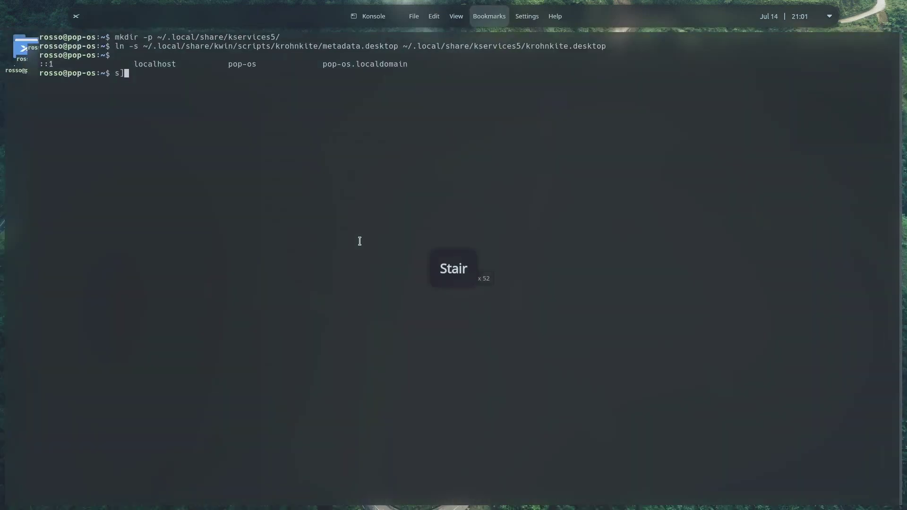
key(super+backslash)
key(super+backslash)
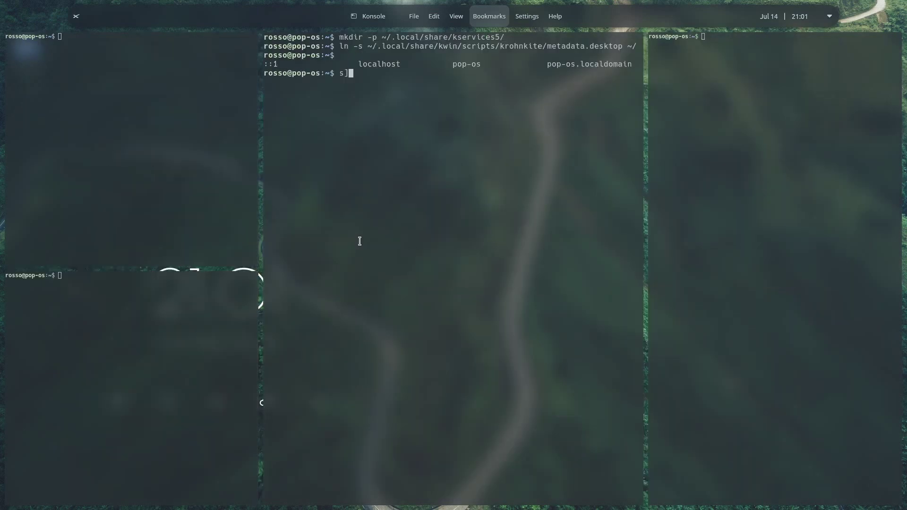
key(super+backslash)
key(super+backslash)
In the profile's Appearance settings, preview the Sweet scheme, then reselect Sweet-Mars.
right_click(173, 121)
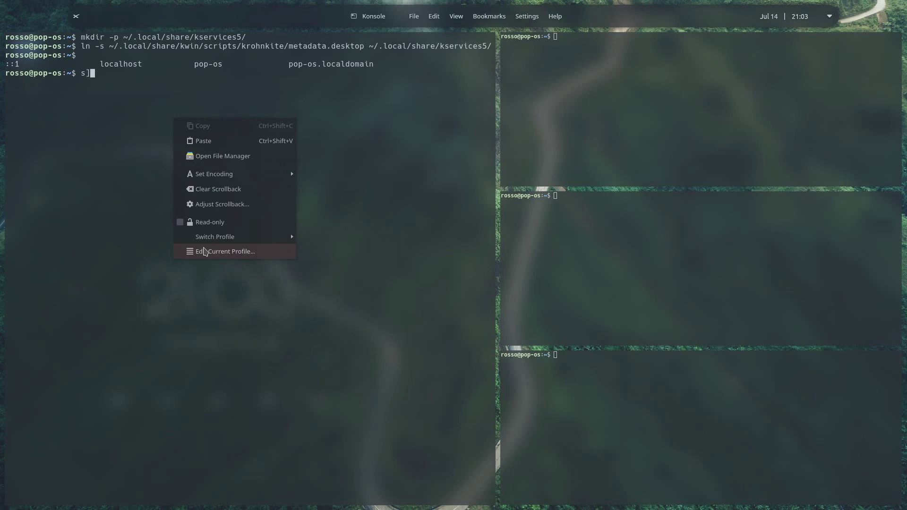
click(205, 251)
click(125, 187)
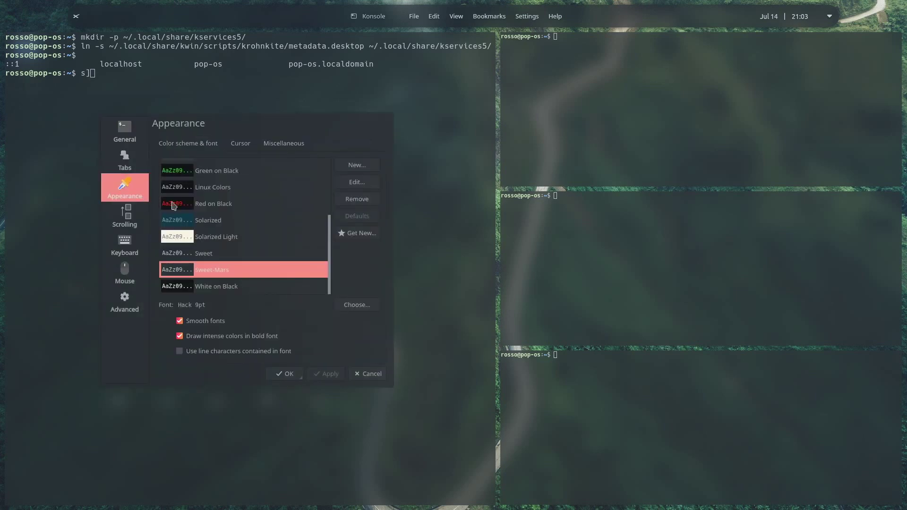
key(Up)
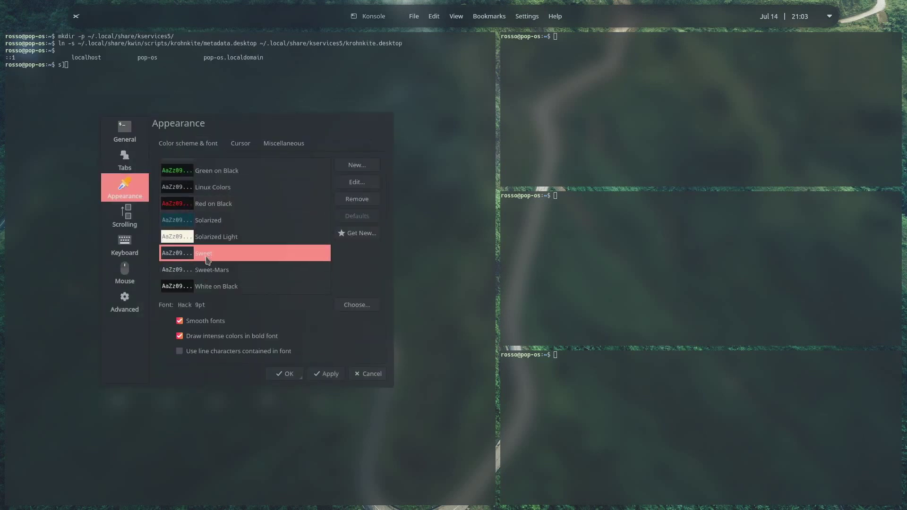
click(225, 274)
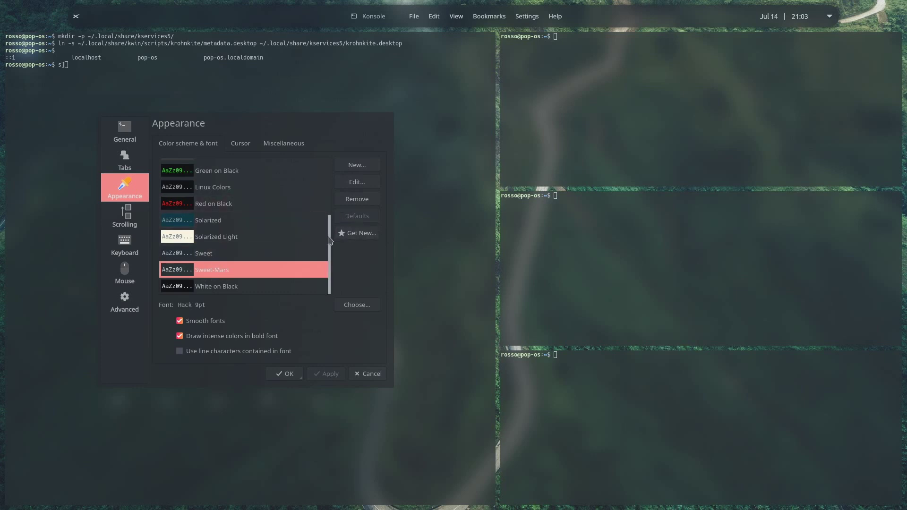
Search downloadable colour schemes for 'SWE', then close the installer and profile settings.
click(356, 233)
click(367, 289)
text(SWEET)
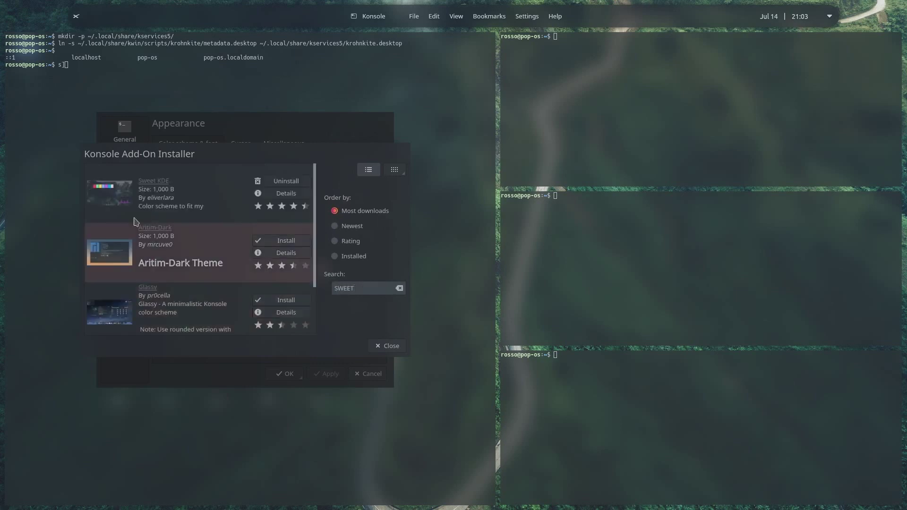
click(387, 346)
click(285, 374)
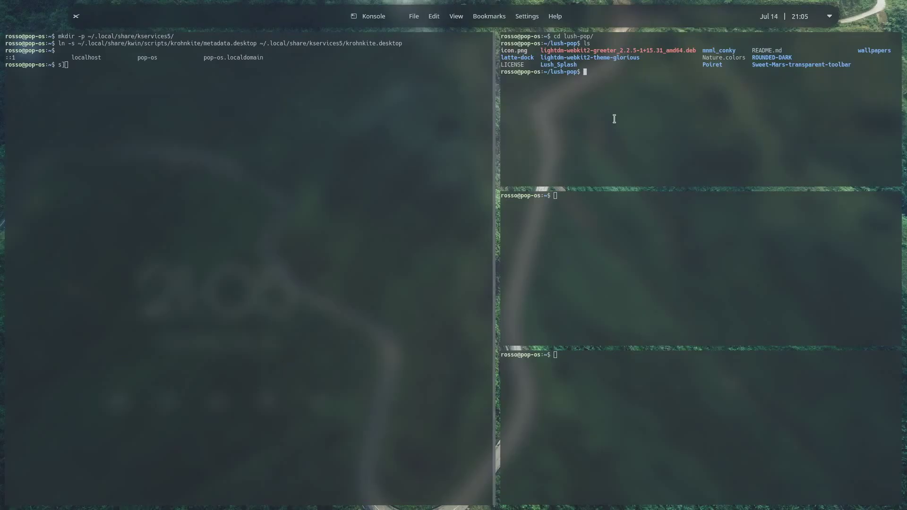
Enter lush-pop, list its contents, and enlarge the terminal text.
key(Return)
text(cd lush-pop/)
key(Return)
text(ls)
key(Return)
double_click(577, 107)
key(ctrl+plus)
Copy Lush_Splash/ recursively into ~/.local/share/plasma/look-and-feel/ with cp -r.
text(cp Lush_Splash/ ~/.local/share/plasma/look-and-feel/)
key(Return)
key(Up)
key(Home)
key(Right)
key(Right)
key(Right)
text(-r)
key(Return)
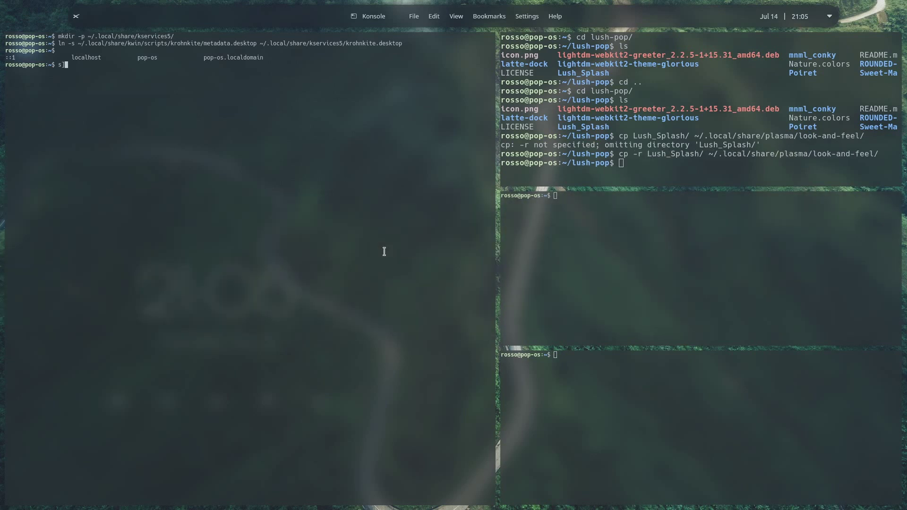
Search KRunner for 'splas' to reach the Splash Screen settings.
key(alt+space)
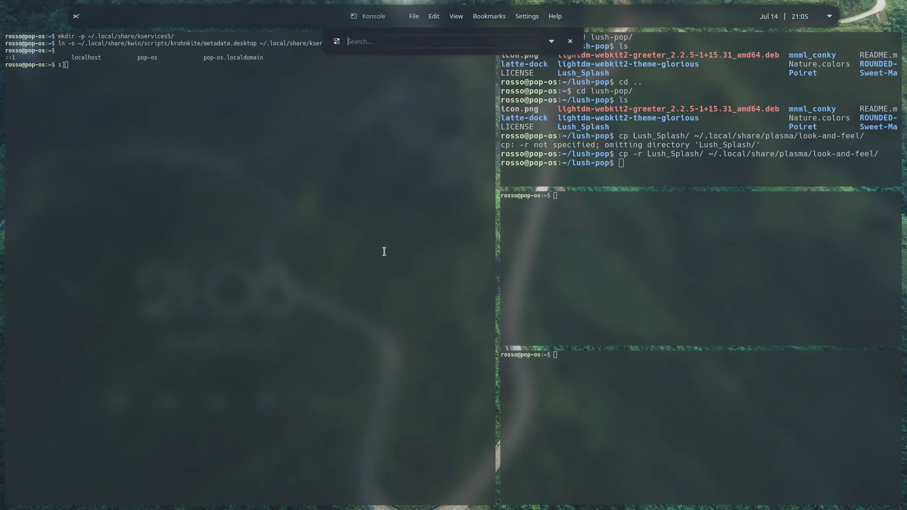
text(splas)
key(Escape)
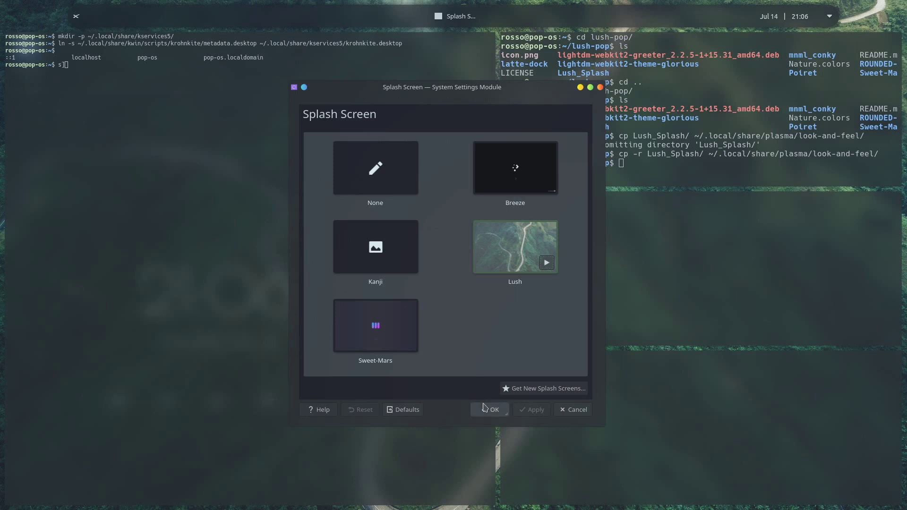
Confirm Lush as the splash screen and highlight the greeter package and theme folder names.
click(491, 409)
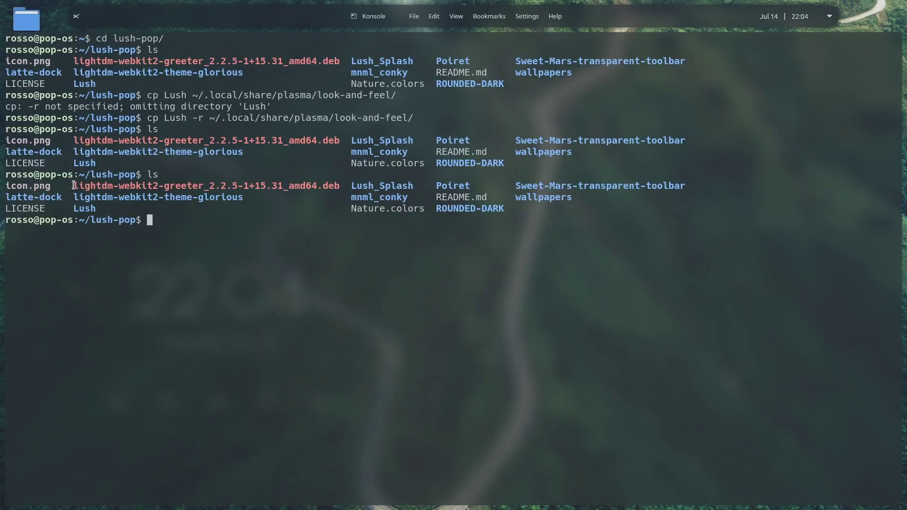
drag(74, 185, 338, 183)
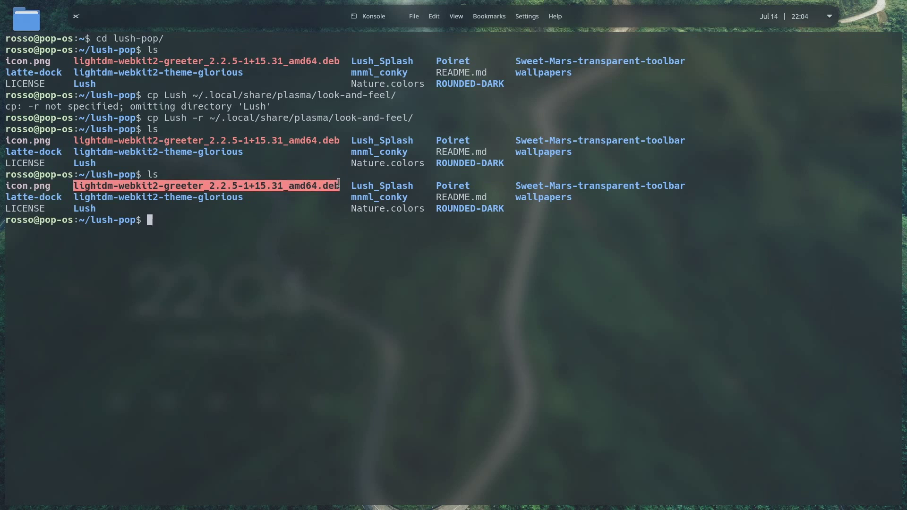
click(168, 195)
drag(77, 195, 245, 198)
click(226, 232)
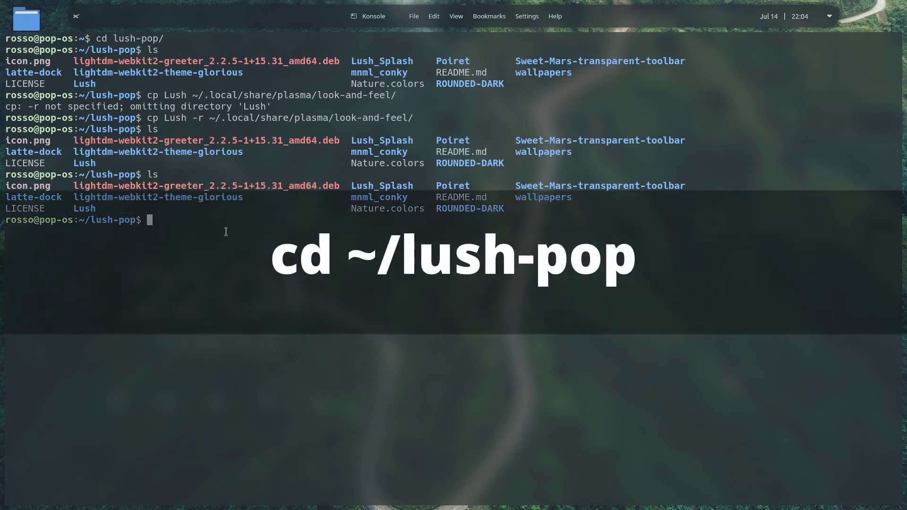
right_click(225, 232)
click(264, 269)
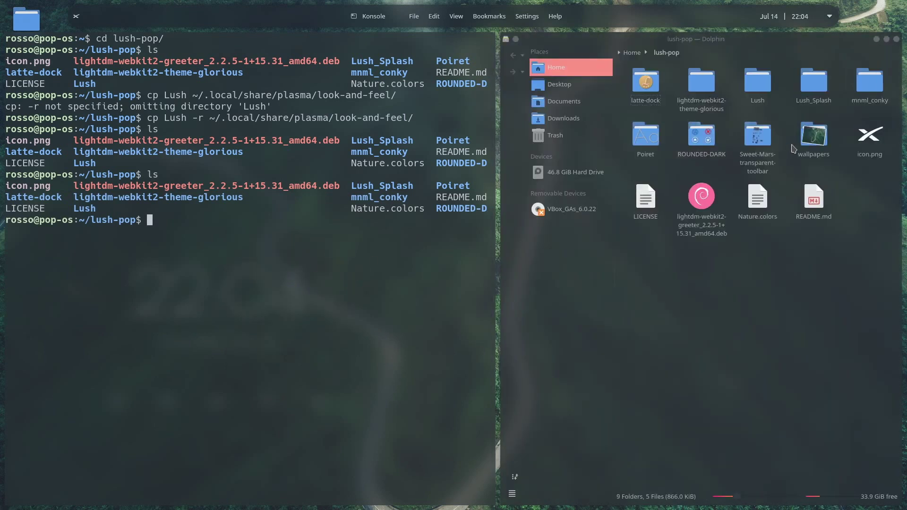
Install the lightdm-webkit2-greeter .deb with Eddy, then select the glorious theme folder name in Konsole.
right_click(694, 211)
mouse_move(707, 232)
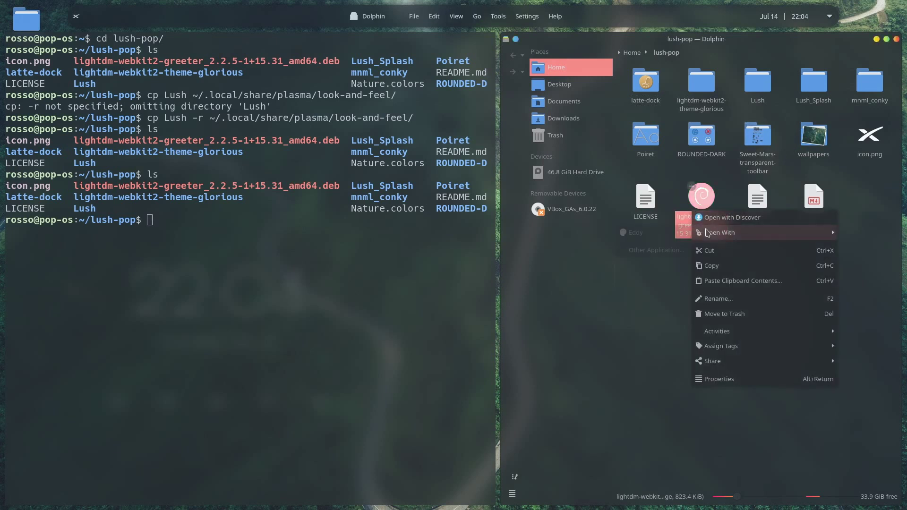
click(662, 234)
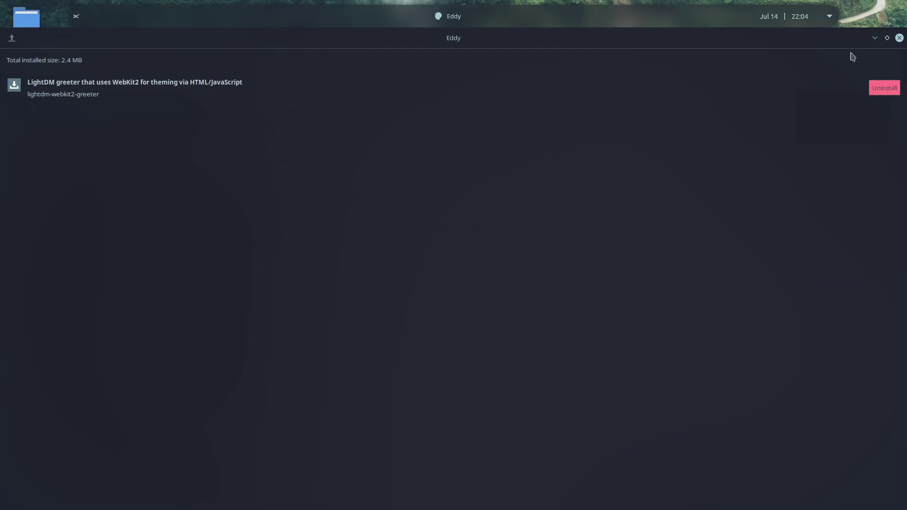
click(898, 39)
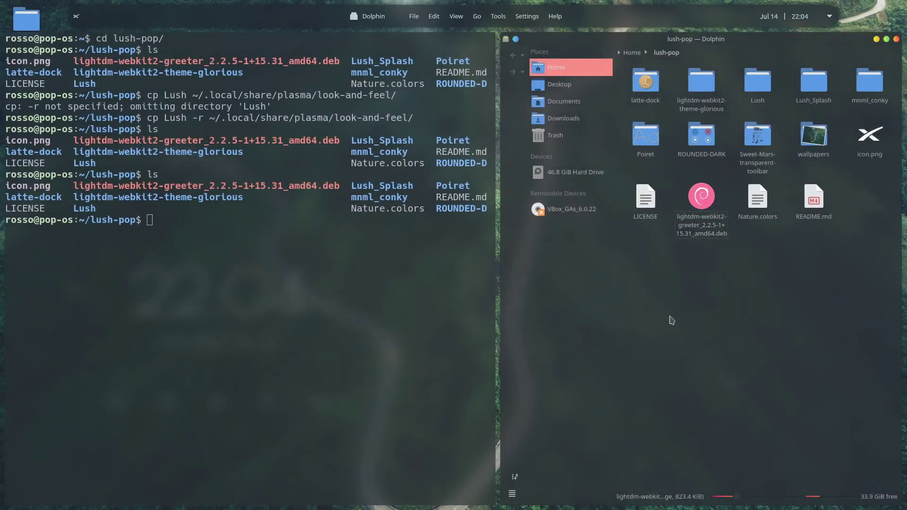
click(418, 303)
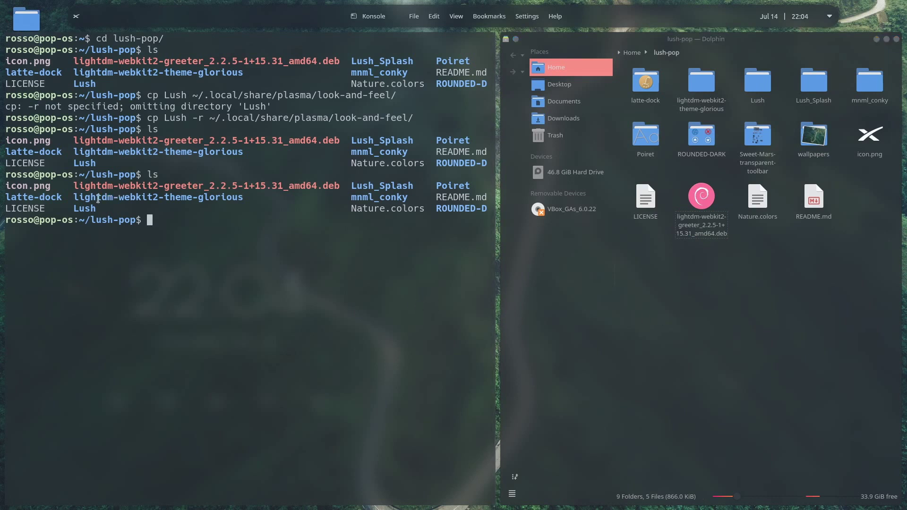
drag(71, 197, 245, 197)
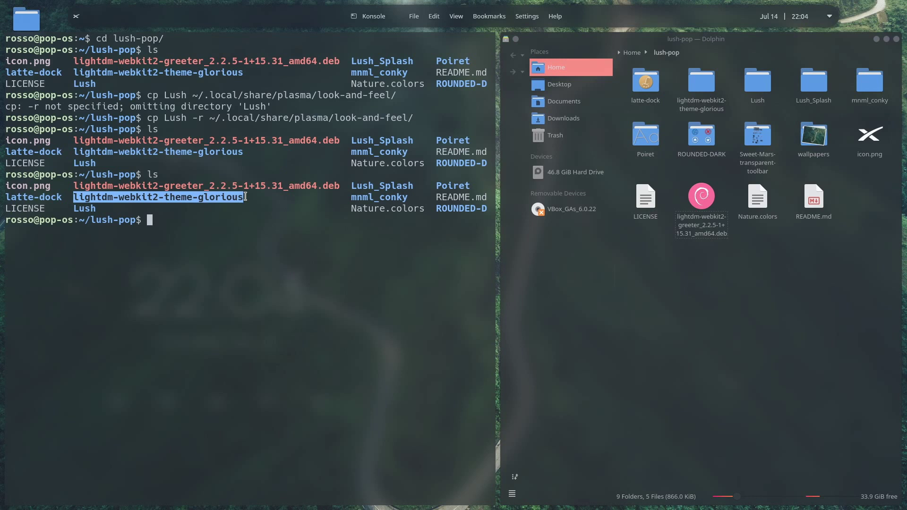
Copy lightdm-webkit2-theme-glorious/ into /usr/share/lightdm-webkit/themes/ with sudo cp -r.
click(234, 228)
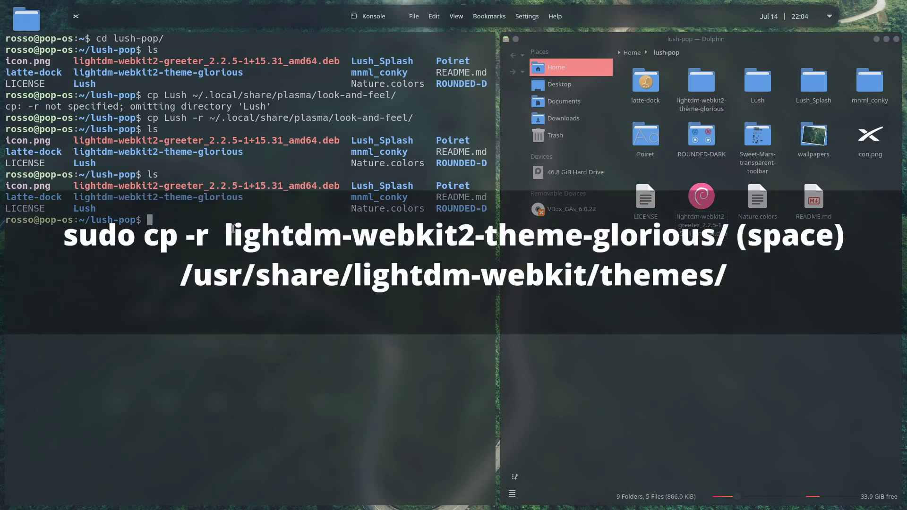
text(cp -r lig)
key(Tab)
text(t)
key(Tab)
text(/usr/share/lightdm-webkit/themes/)
key(Return)
key(Up)
key(Home)
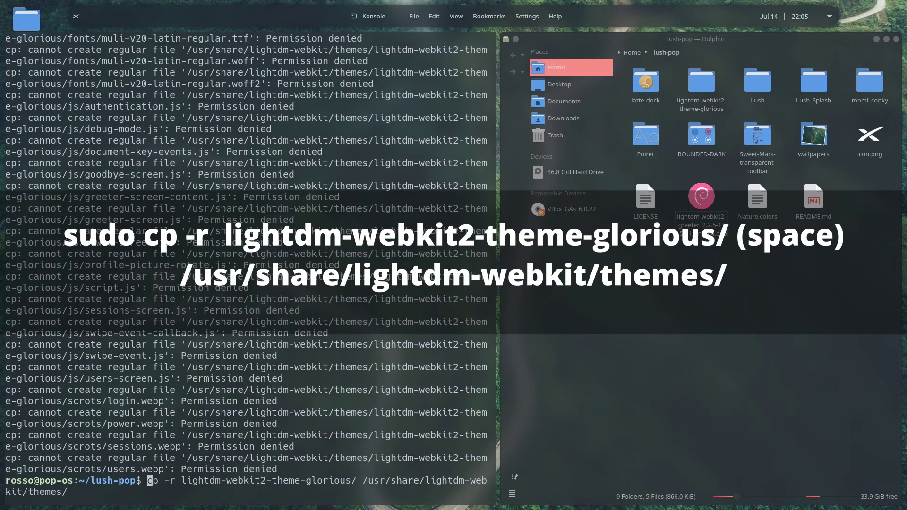
text(sudo)
key(Return)
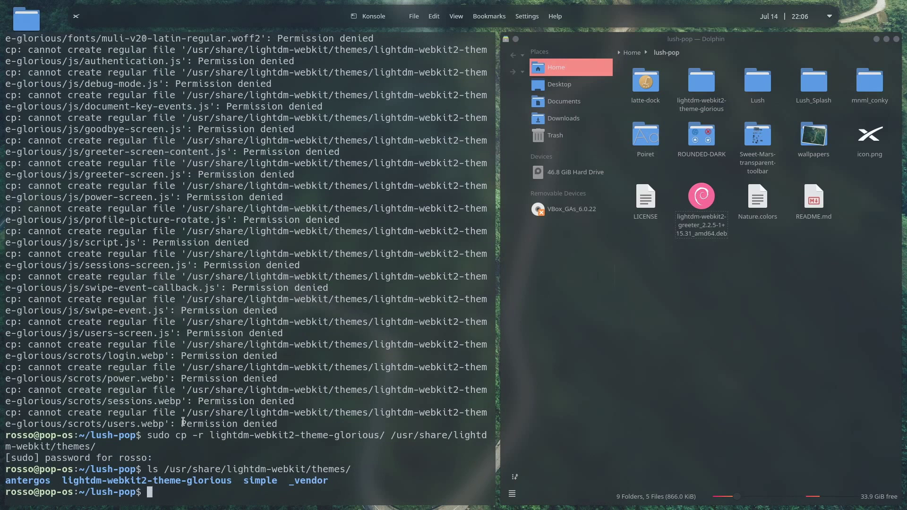
Run nano on /etc/lightdm/lightdm.conf.d/lightdm.conf.
text(nano /e)
text(tc/shado)
key(BackSpace)
key(BackSpace)
key(BackSpace)
key(BackSpace)
key(BackSpace)
text(ligt)
key(BackSpace)
text(h)
key(Tab)
key(Tab)
key(Tab)
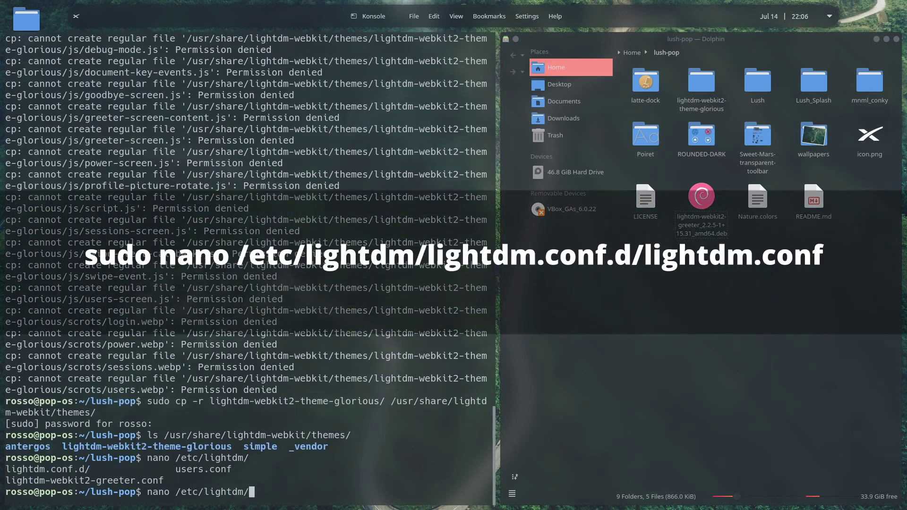
text(lightdm)
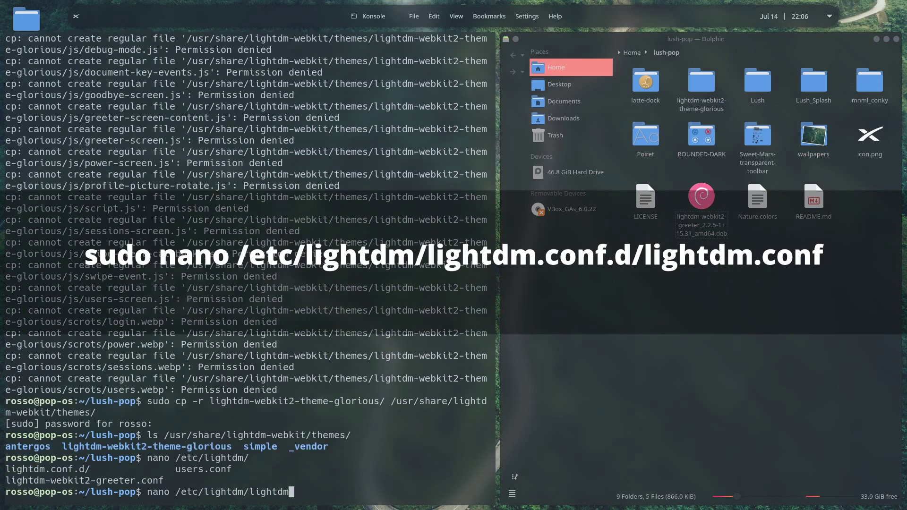
text(.)
key(Tab)
text(l)
key(Tab)
key(Return)
Recall the nano lightdm.conf command to prefix it with sudo.
text(nano)
key(alt+period)
key(Left)
key(Left)
key(Left)
key(Left)
key(Left)
key(Left)
key(Left)
key(Left)
key(Left)
key(Left)
key(Left)
key(Left)
key(Left)
key(Home)
Open lightdm.conf as root and check the greeter-session line under [Seat:*].
text(sudo)
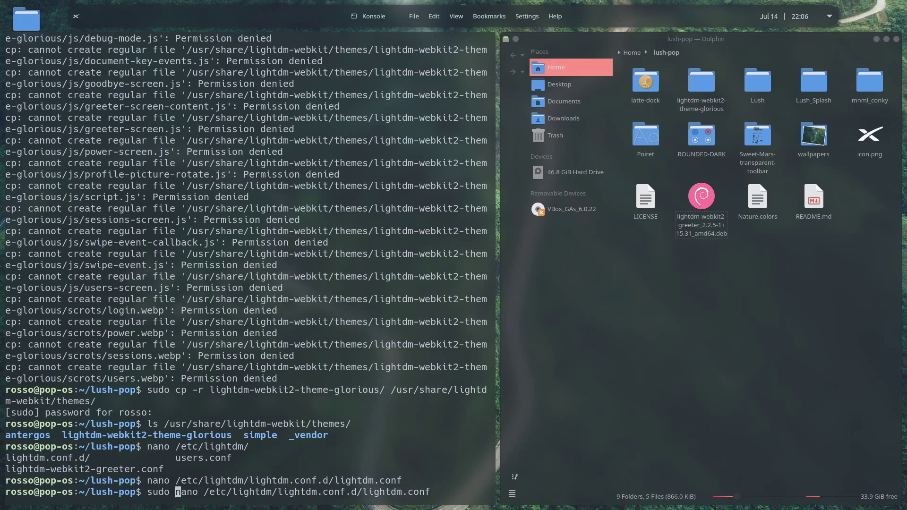
key(Return)
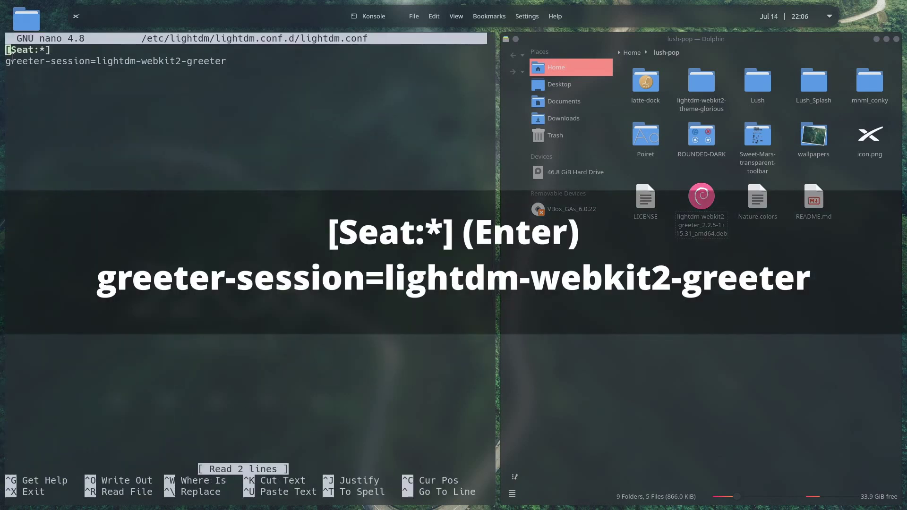
drag(7, 49, 59, 53)
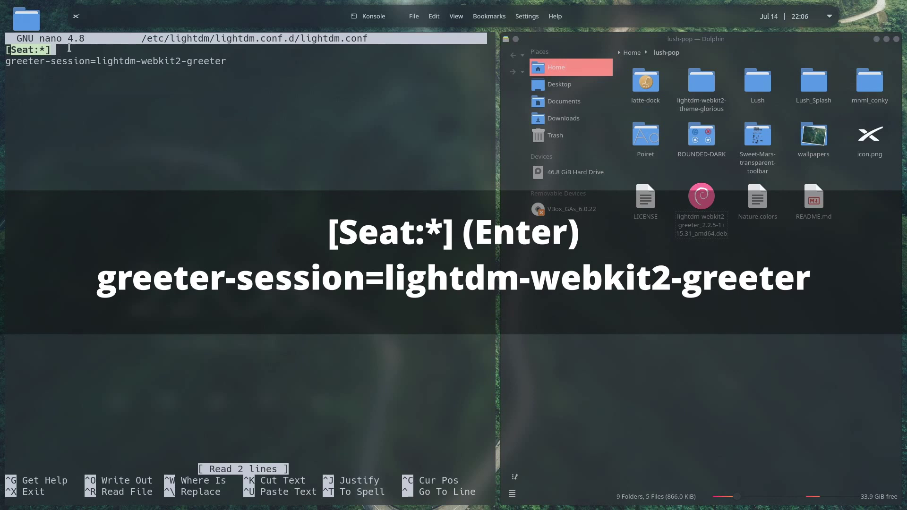
click(21, 61)
key(Down)
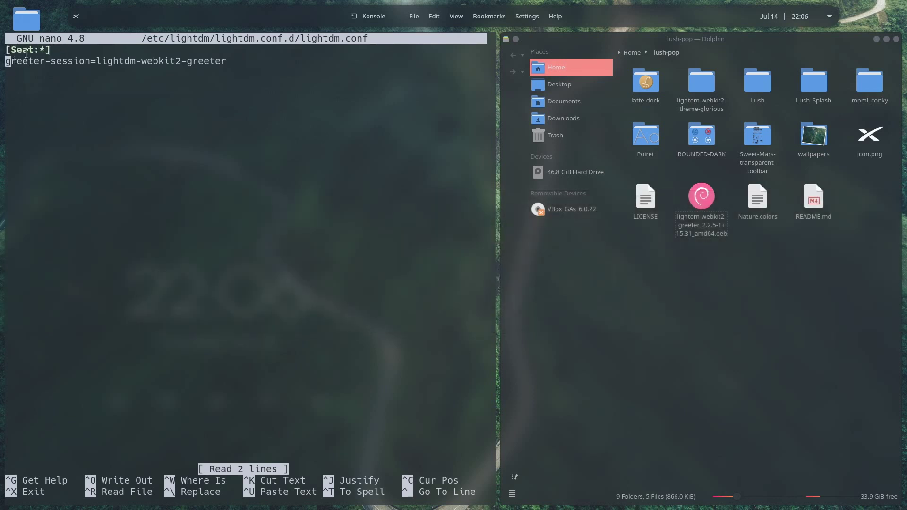
key(ctrl+x)
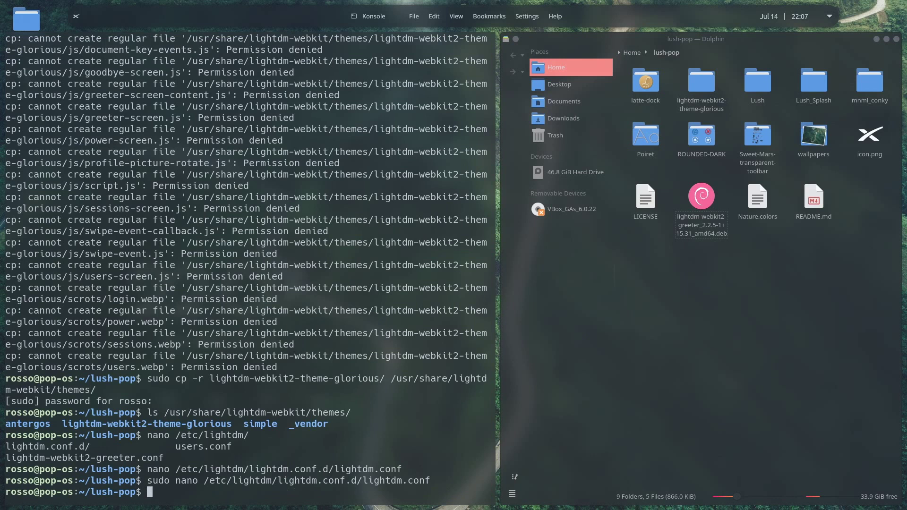
Open lightdm-webkit2-greeter.conf as root and check webkit_theme is lightdm-webkit2-theme-glorious.
key(Up)
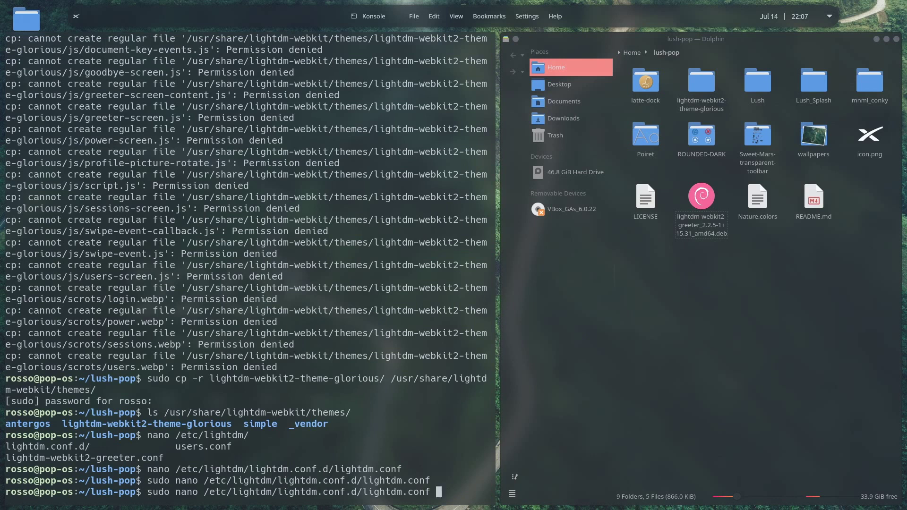
key(BackSpace)
key(BackSpace)
key(BackSpace)
key(BackSpace)
key(BackSpace)
key(BackSpace)
key(BackSpace)
key(BackSpace)
key(BackSpace)
key(BackSpace)
key(BackSpace)
key(BackSpace)
key(BackSpace)
key(BackSpace)
key(BackSpace)
key(BackSpace)
key(BackSpace)
key(BackSpace)
key(BackSpace)
key(BackSpace)
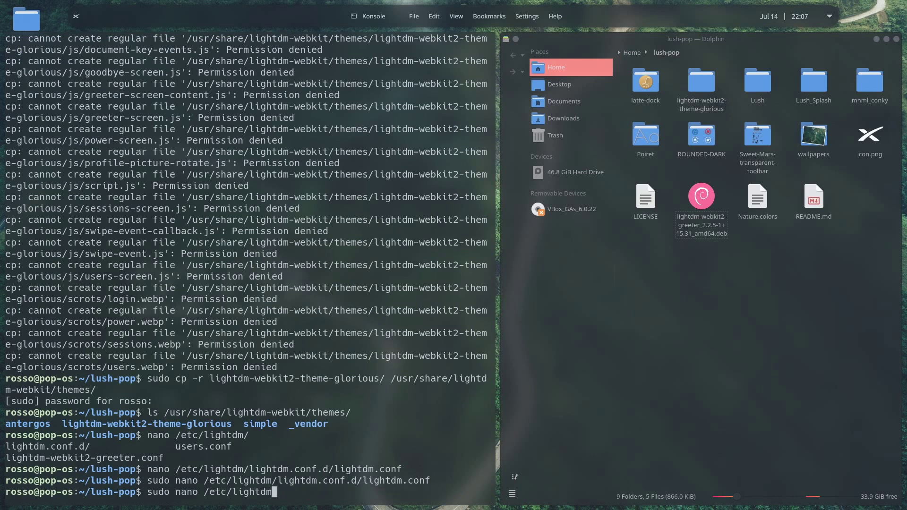
text(/lightdm-we)
key(Tab)
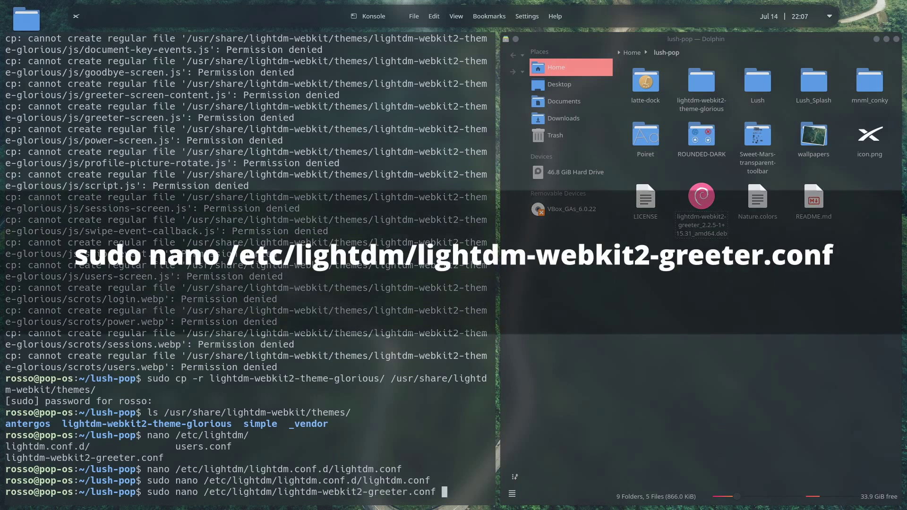
key(Return)
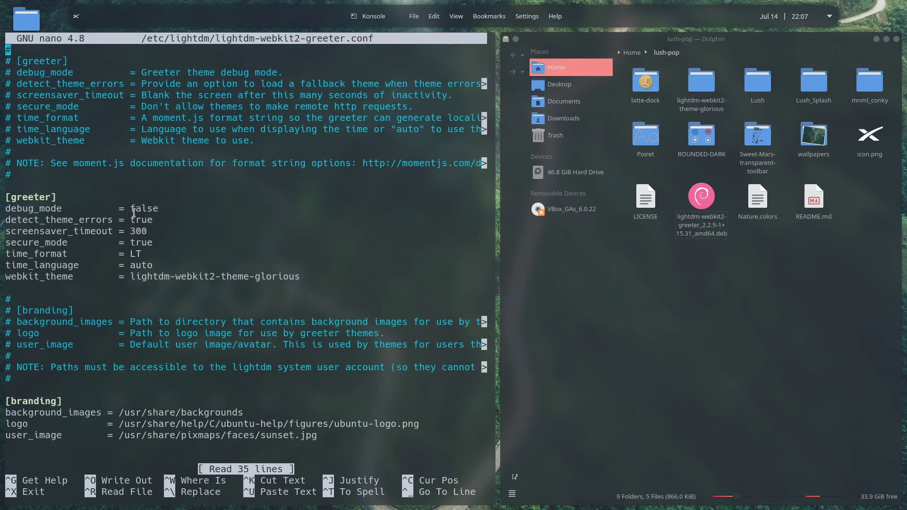
key(Down)
key(Down)
key(Down)
key(Down)
key(Down)
key(Down)
key(Down)
key(Down)
key(Down)
key(Down)
key(Down)
key(Down)
key(Down)
key(Down)
key(Down)
key(Down)
key(Down)
key(Down)
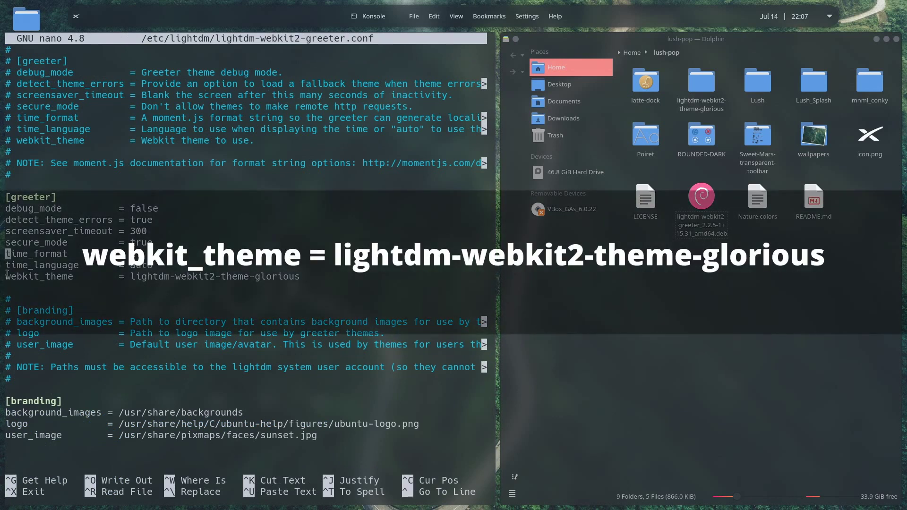
drag(7, 274, 301, 276)
click(137, 277)
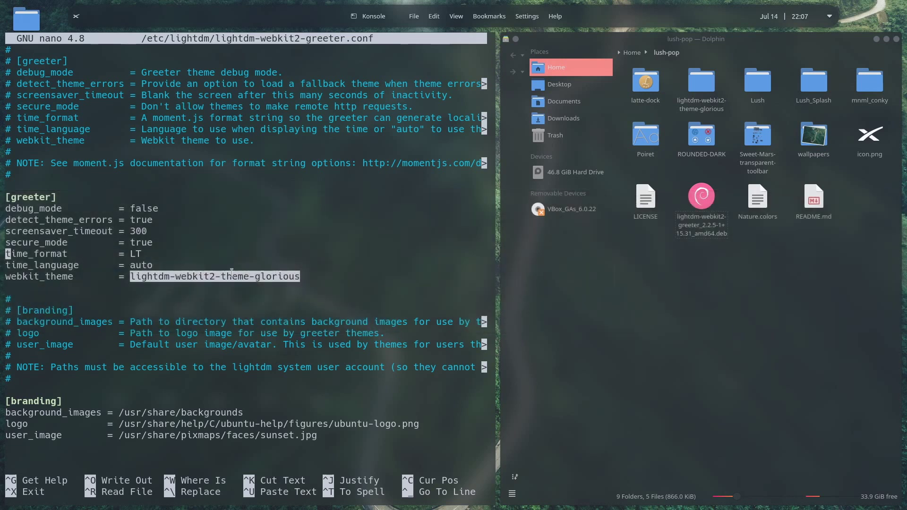
key(ctrl+x)
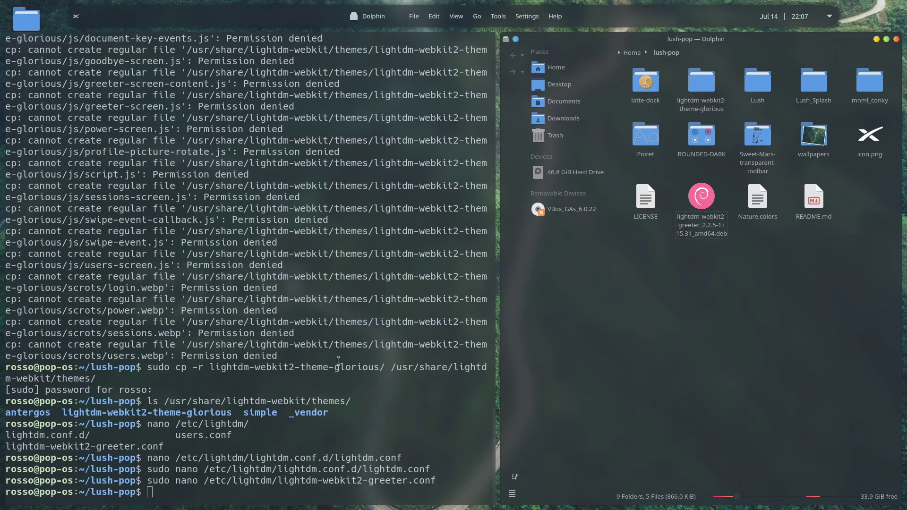
Type sudo reboot at the Konsole prompt.
text(sudo reboot)
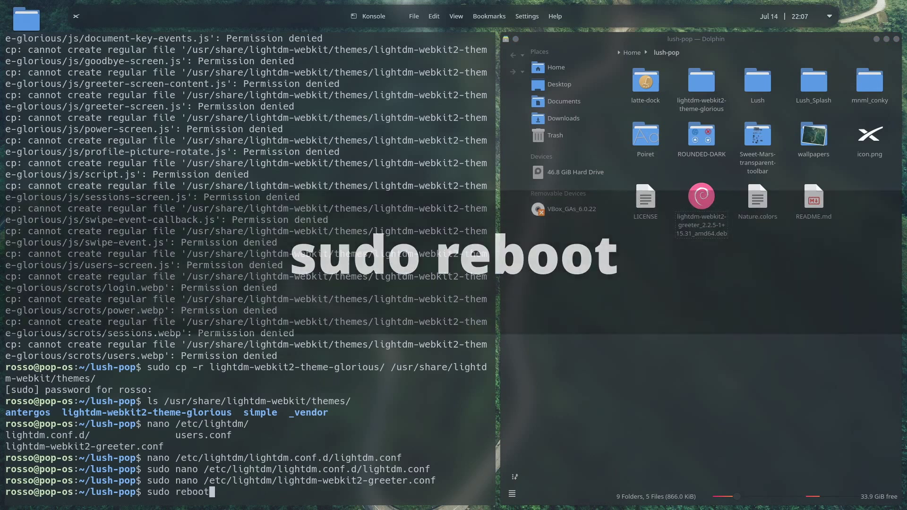